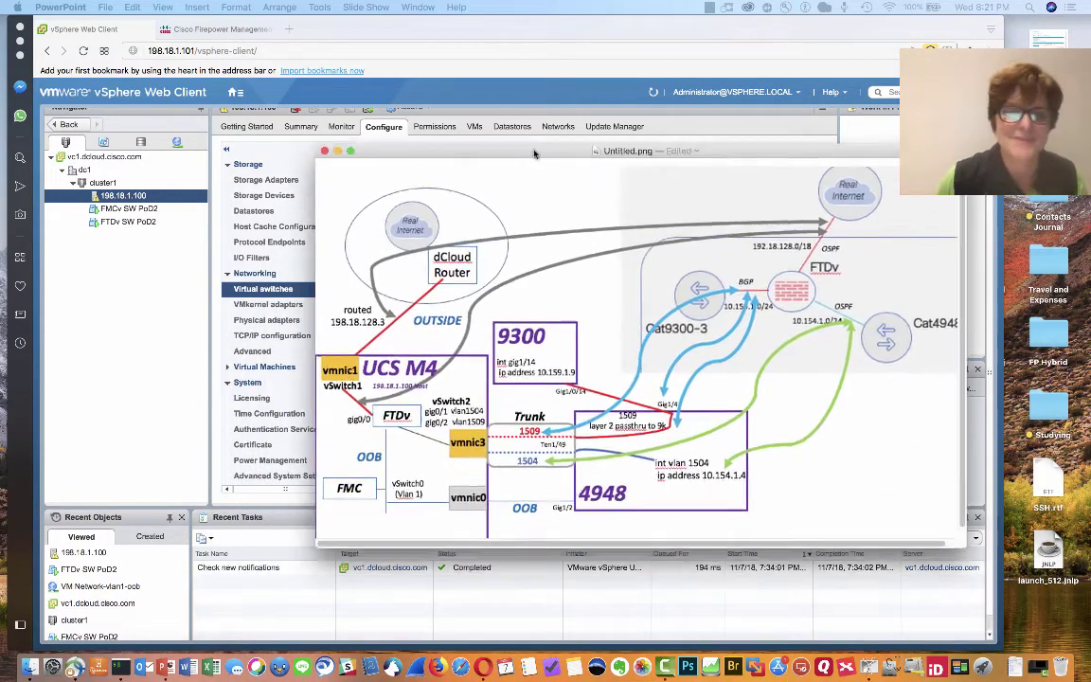
# Position the Untitled.png topology diagram window over the vSphere Web Client view.
pyautogui.moveTo(532, 131); pyautogui.dragTo(525, 49)
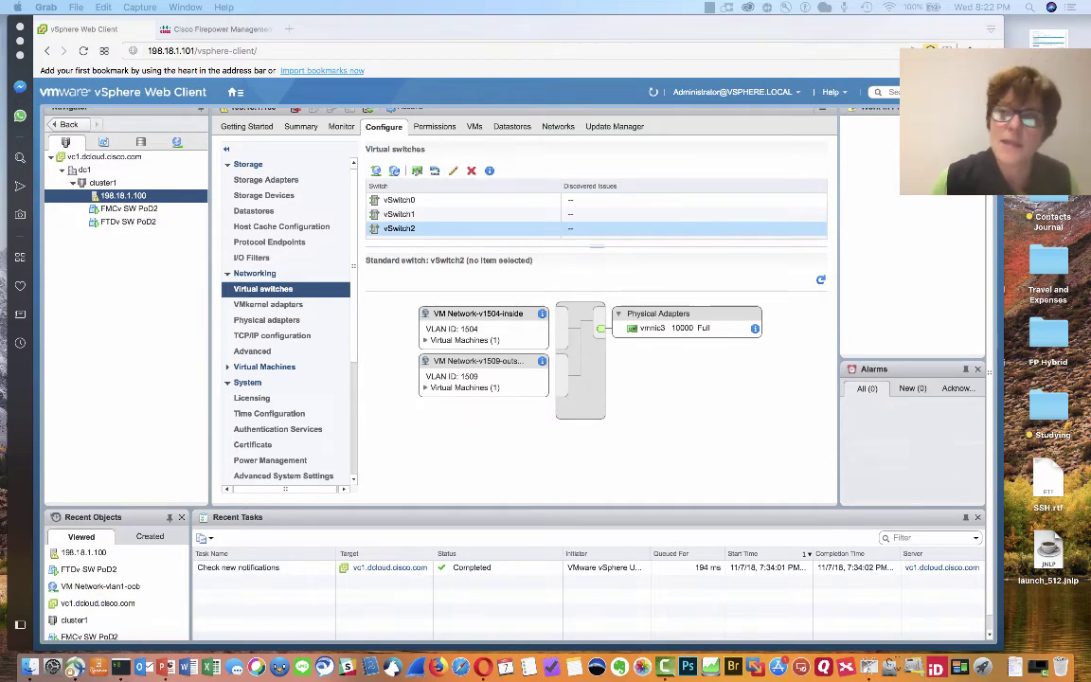
pyautogui.moveTo(1089, 156); pyautogui.dragTo(408, 23)
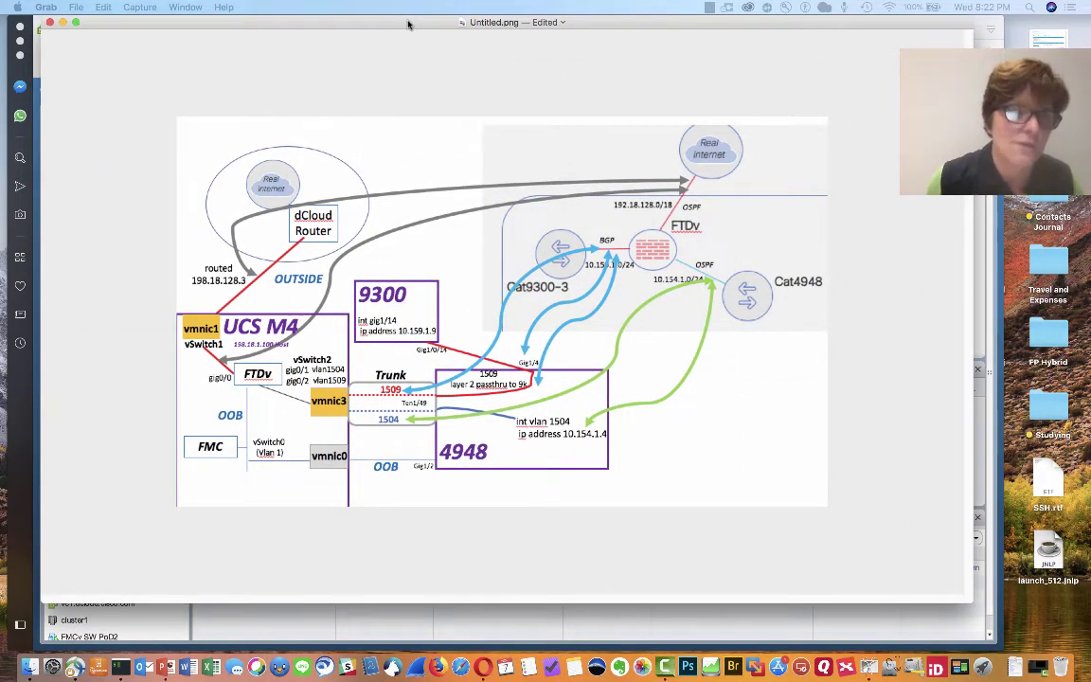
# Move the Untitled.png diagram window off to the right to reveal the vSwitch2 view.
pyautogui.moveTo(408, 24); pyautogui.dragTo(1090, 28)
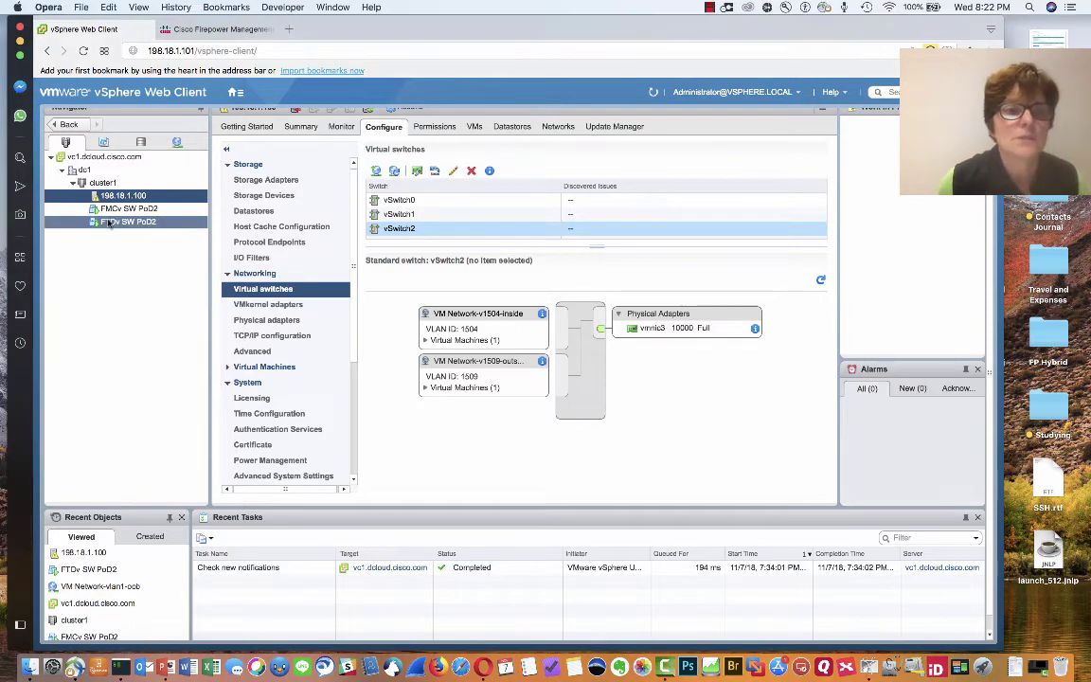
# Map FTDv SW PoD2 adapters 1–4 to vlan1-oob, v1500-outside, v1504-inside, v1509-outside.
pyautogui.rightClick(130, 222)
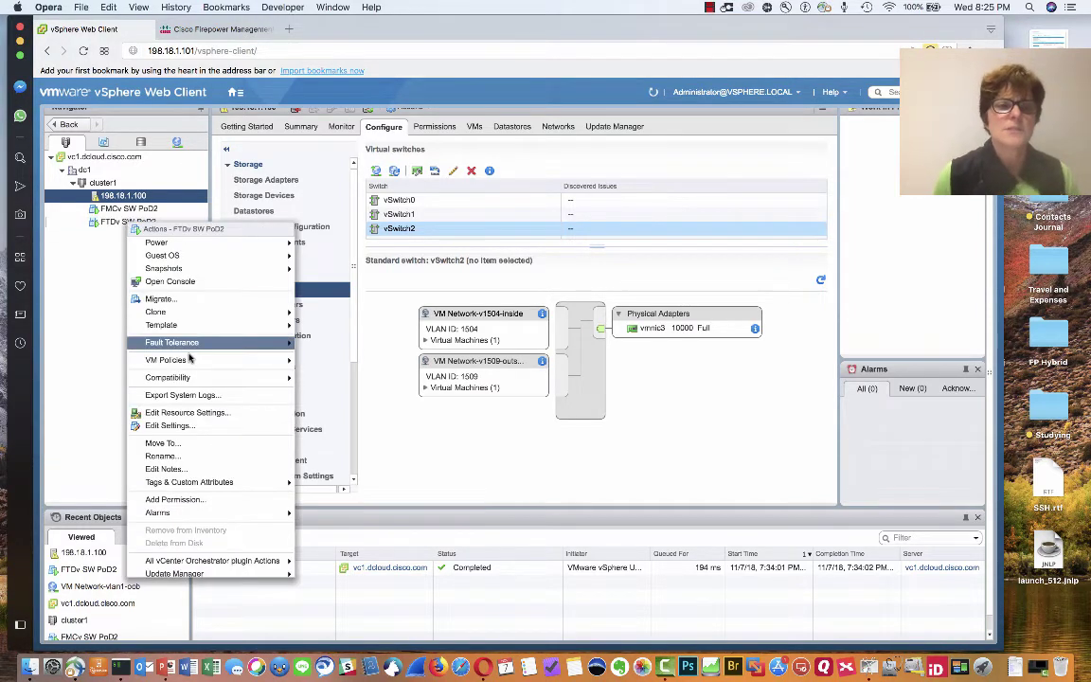
pyautogui.click(194, 425)
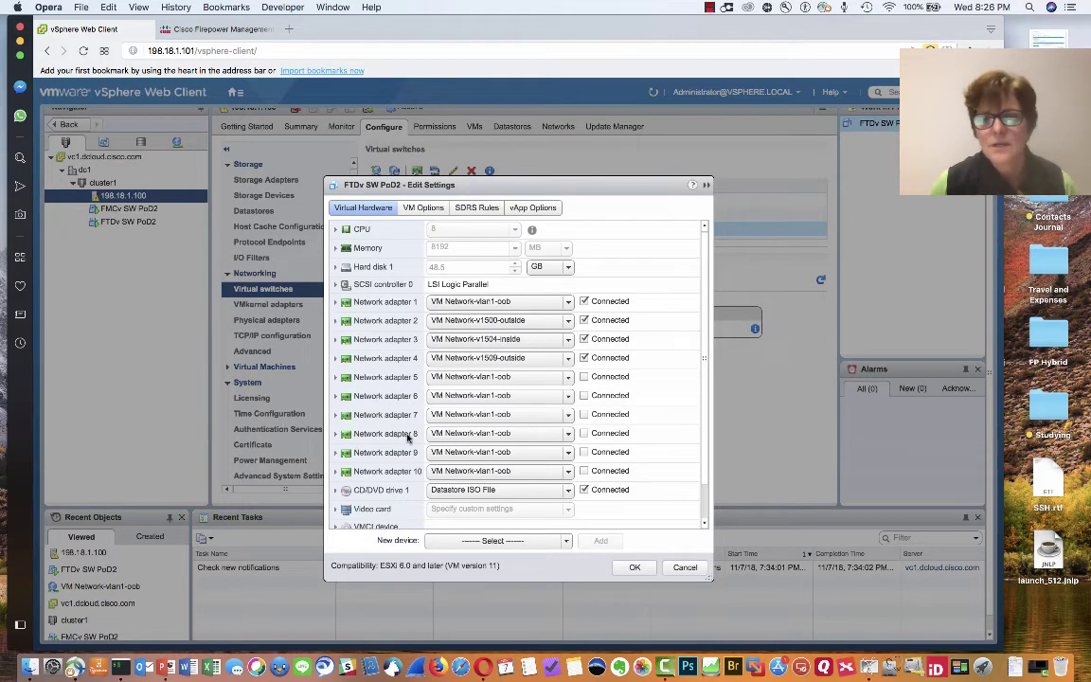
pyautogui.click(632, 568)
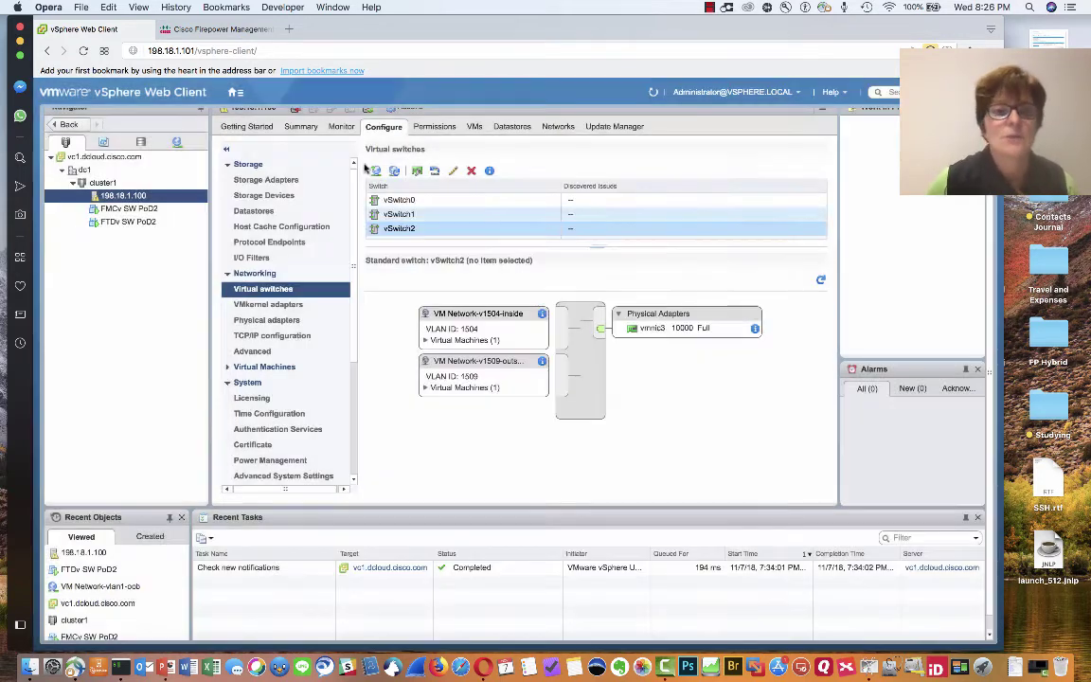
# Show the Firepower Management Center Interfaces page for device 198.18.1.111.
pyautogui.click(208, 32)
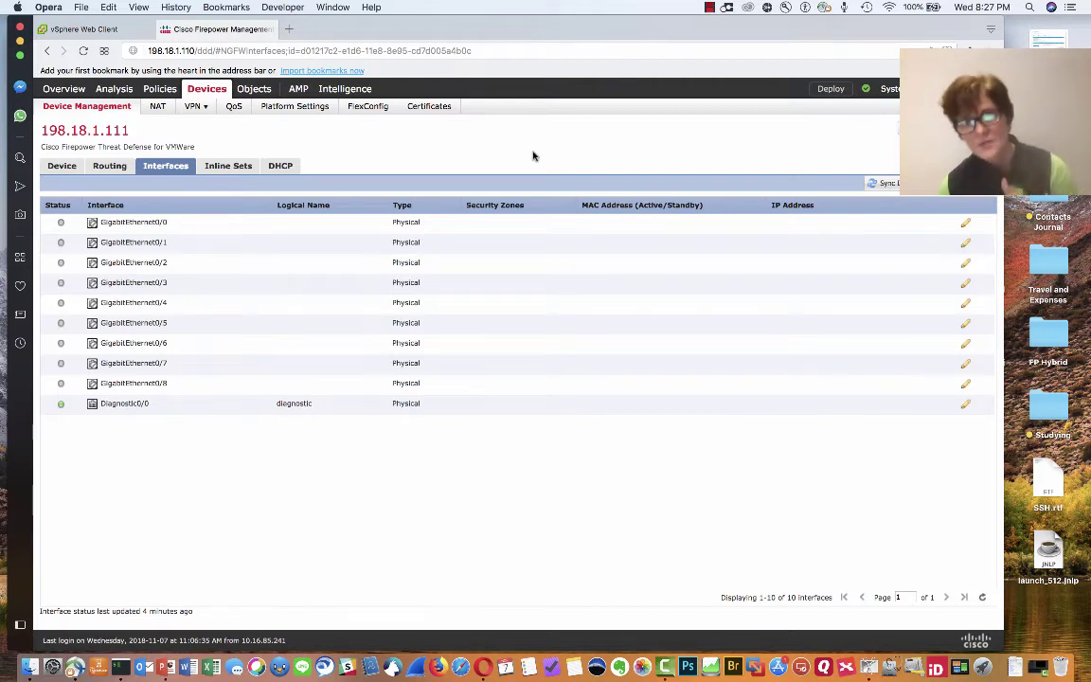
# Name GigabitEthernet0/0 'dCloud Router Outside'.
pyautogui.click(965, 223)
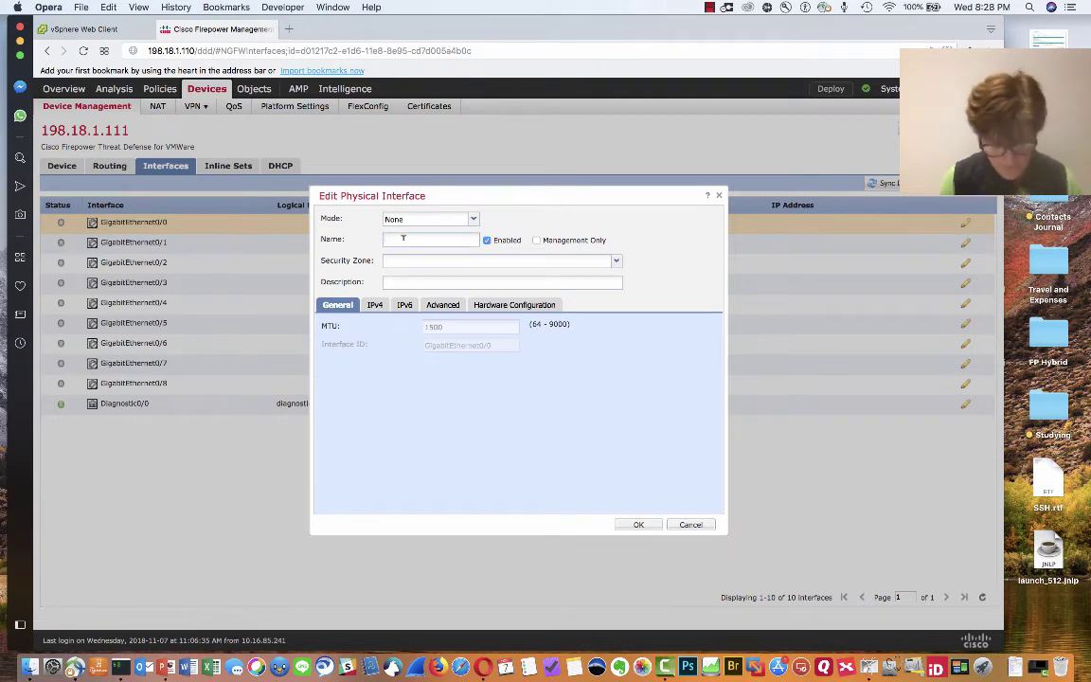
pyautogui.click(402, 239)
pyautogui.write('dCloud Router')
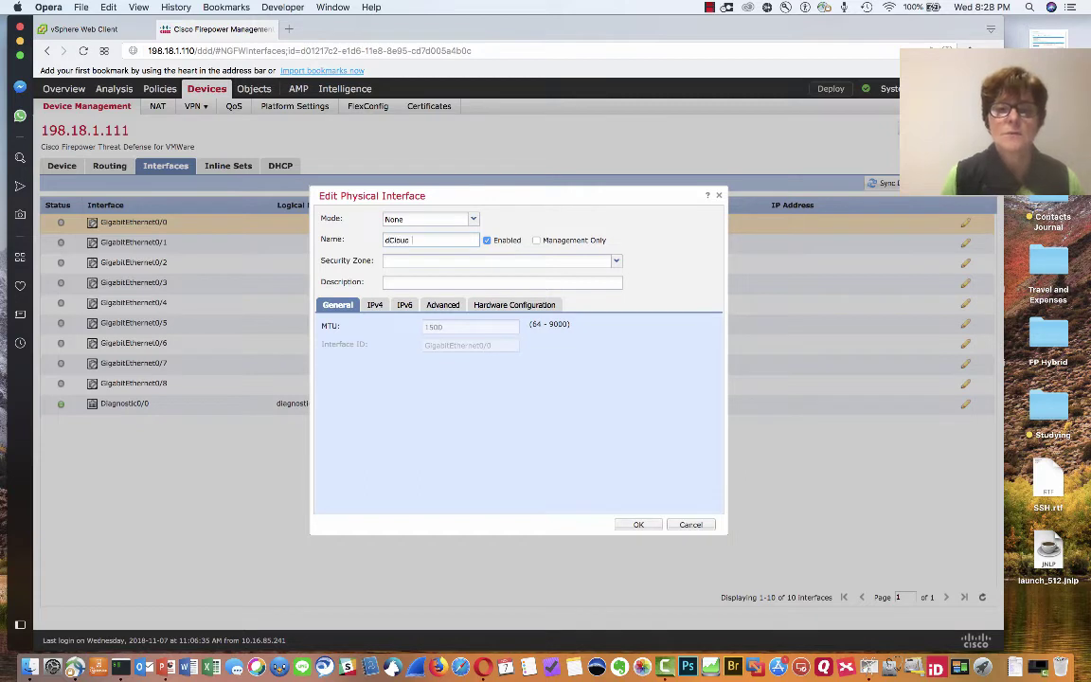
pyautogui.write('Outside')
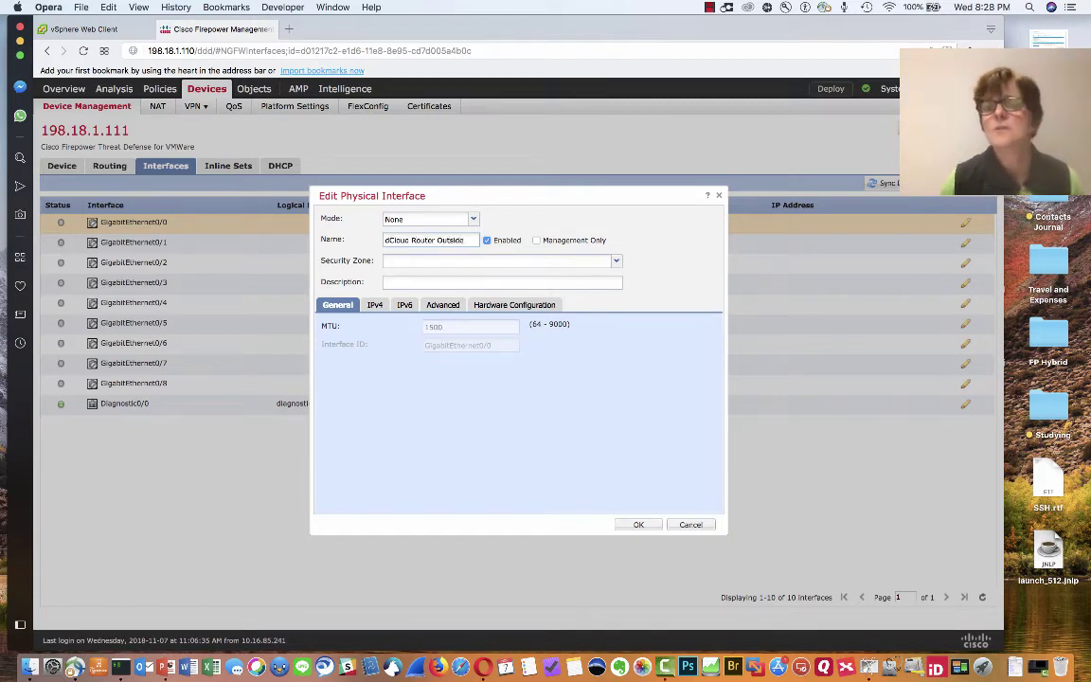
# Create a new security zone dCloud_Router_Outside, using underscores instead of spaces.
pyautogui.click(470, 263)
pyautogui.click(394, 288)
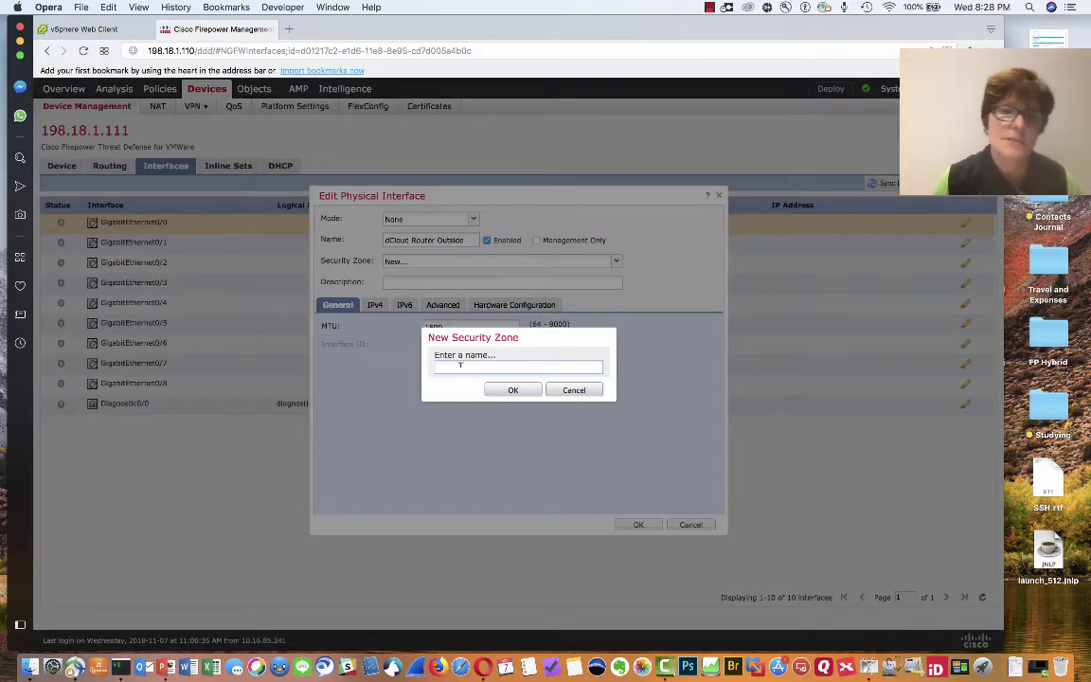
pyautogui.write('dCloud')
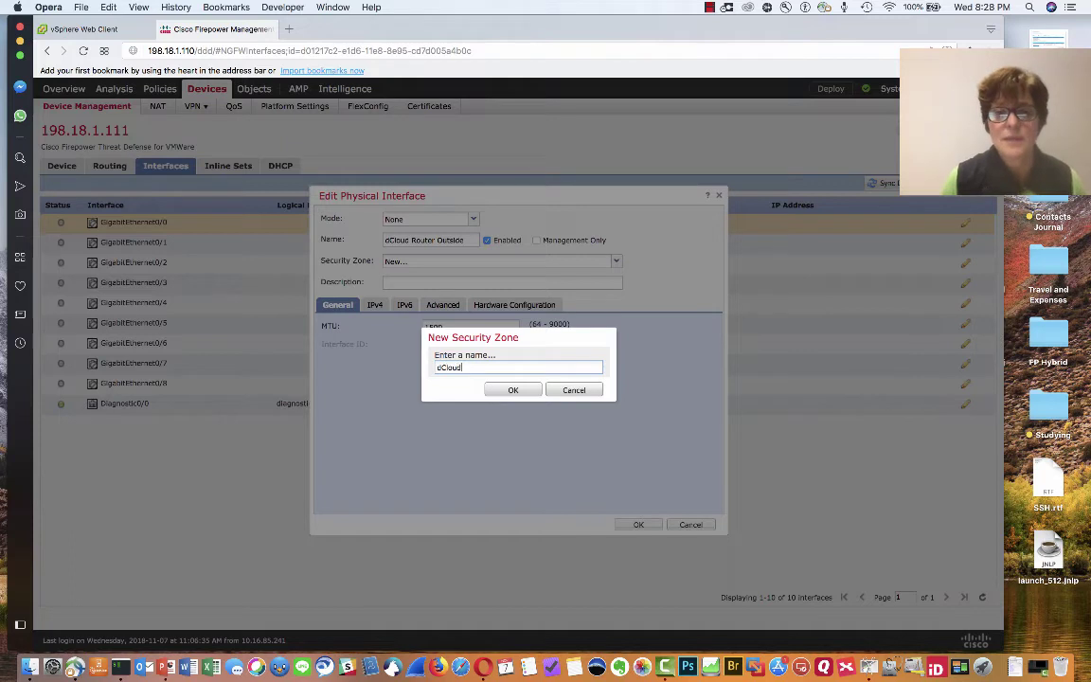
pyautogui.write(' Router ')
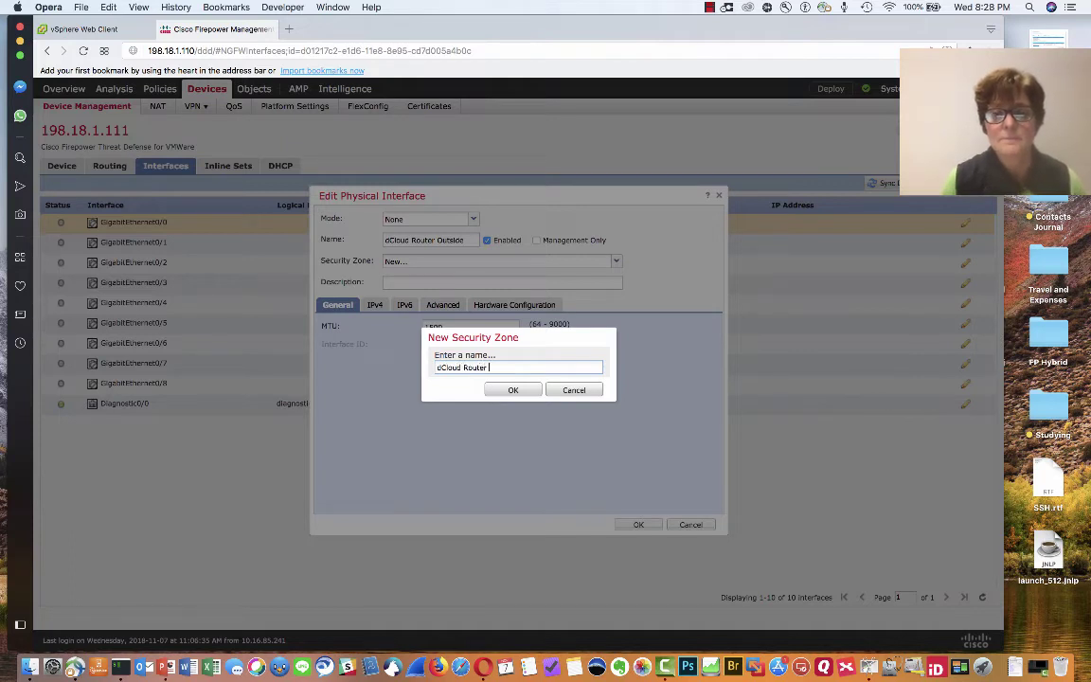
pyautogui.write('Outside')
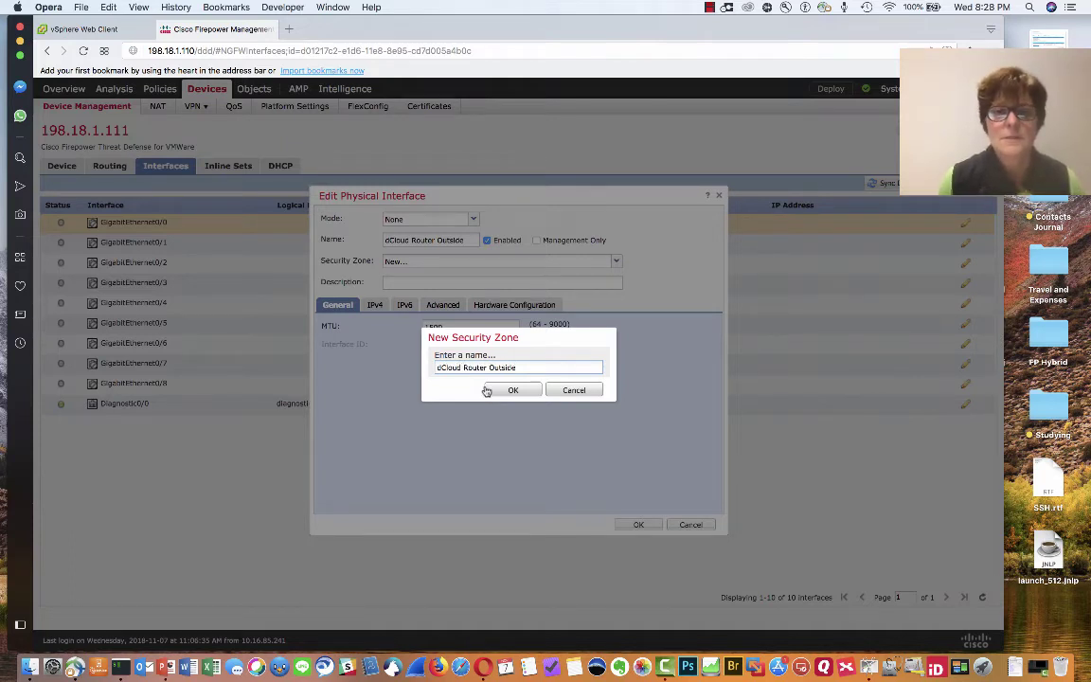
pyautogui.click(504, 391)
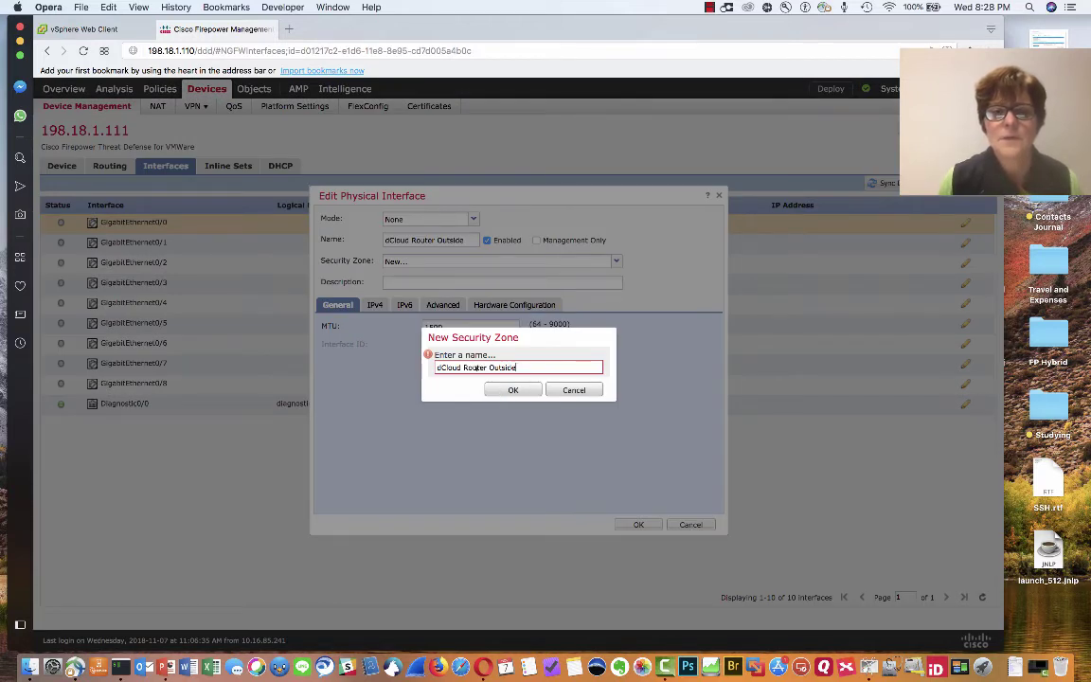
pyautogui.click(464, 368)
pyautogui.press('BackSpace')
pyautogui.write('_')
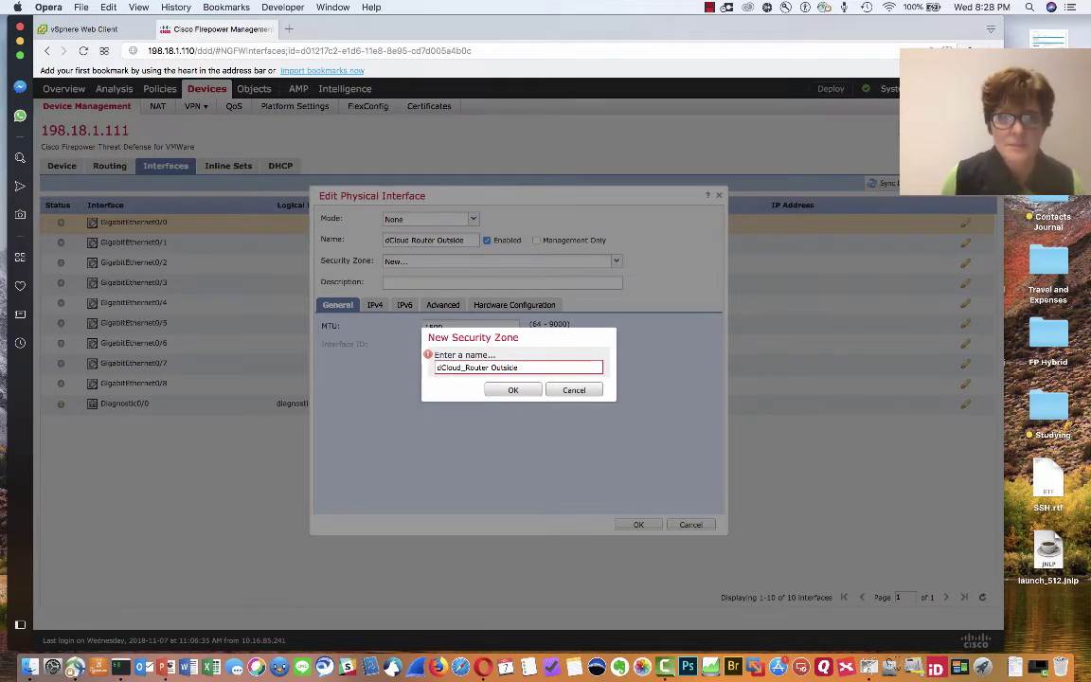
pyautogui.click(491, 367)
pyautogui.press('BackSpace')
pyautogui.write('_')
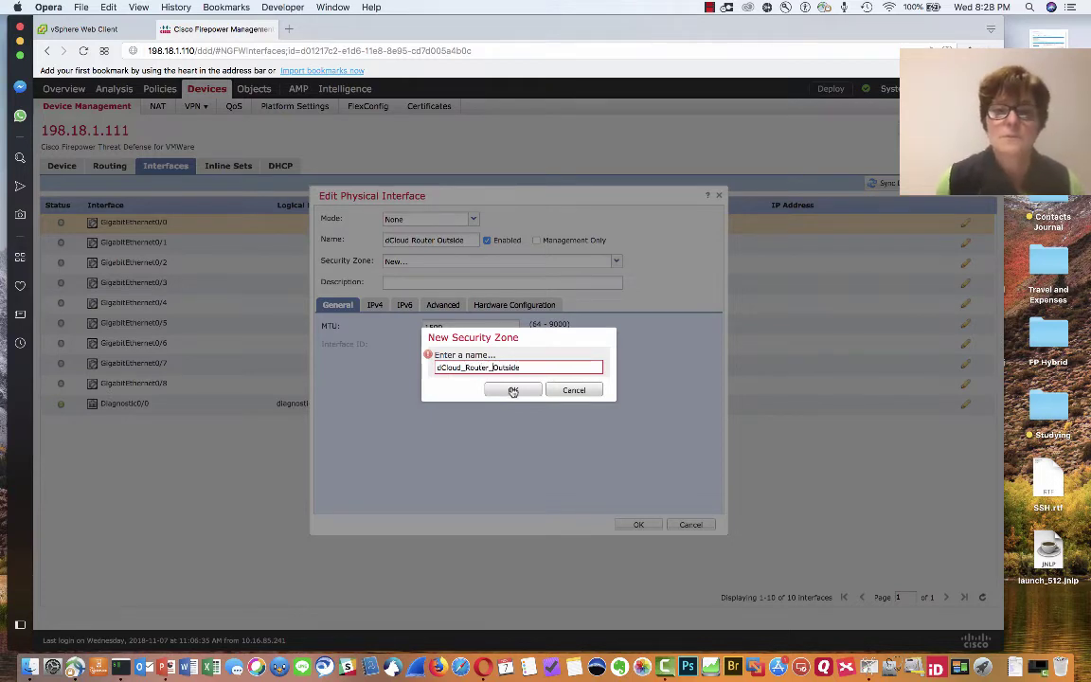
pyautogui.click(512, 389)
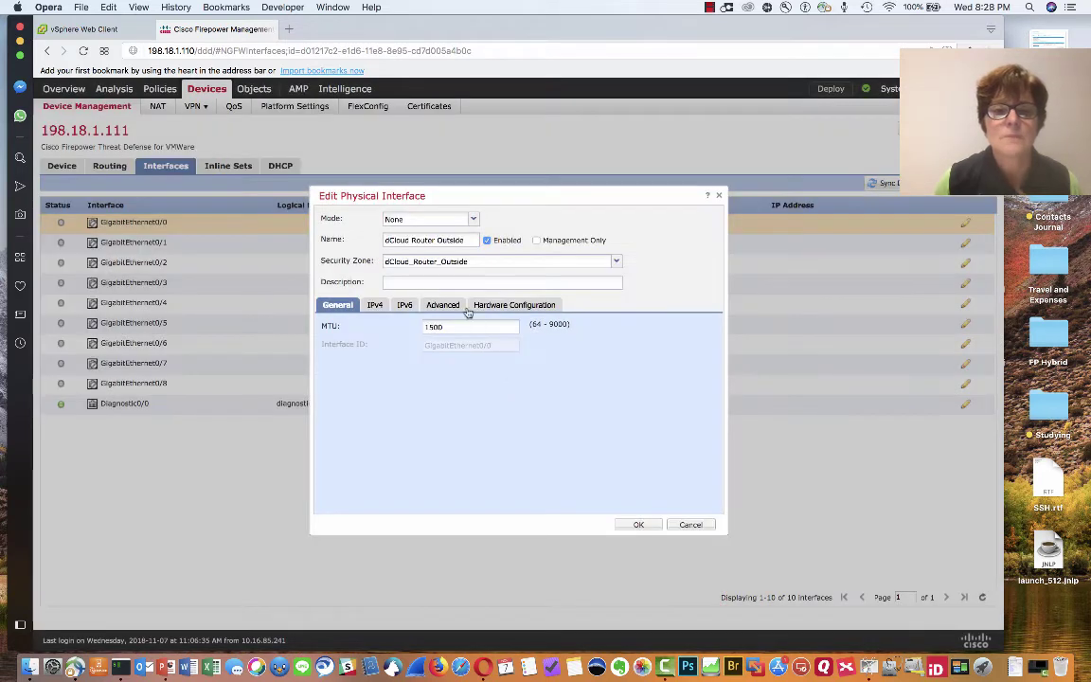
# Enter static IPv4 address 198.18.128.3, then dismiss the naming error when saving.
pyautogui.click(379, 308)
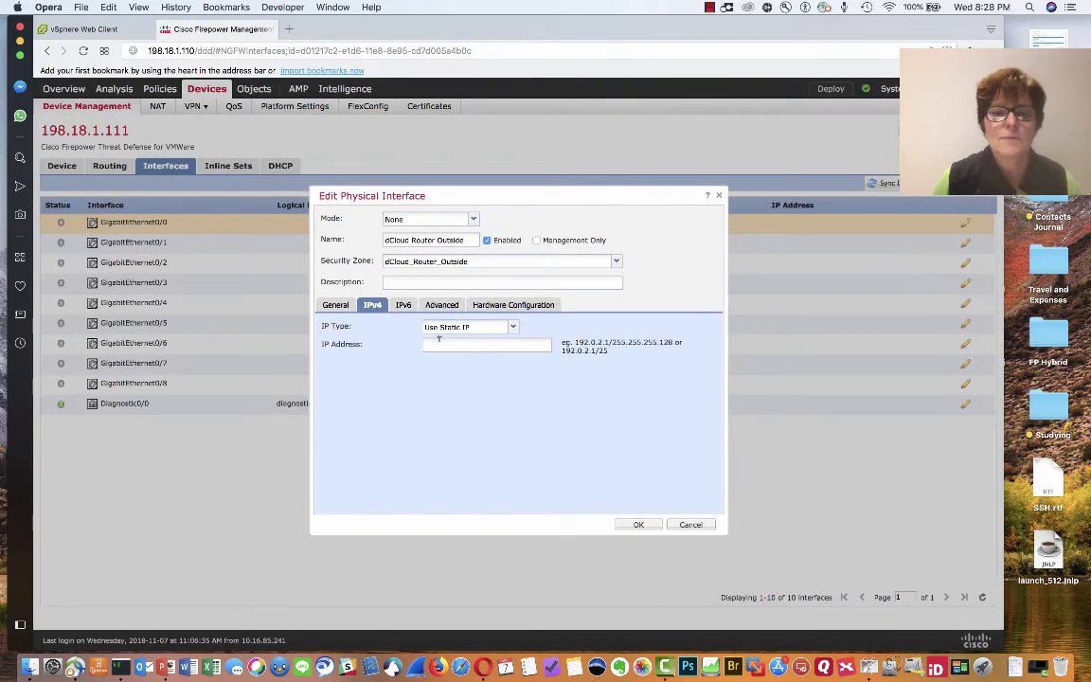
pyautogui.write('198.18.128.3')
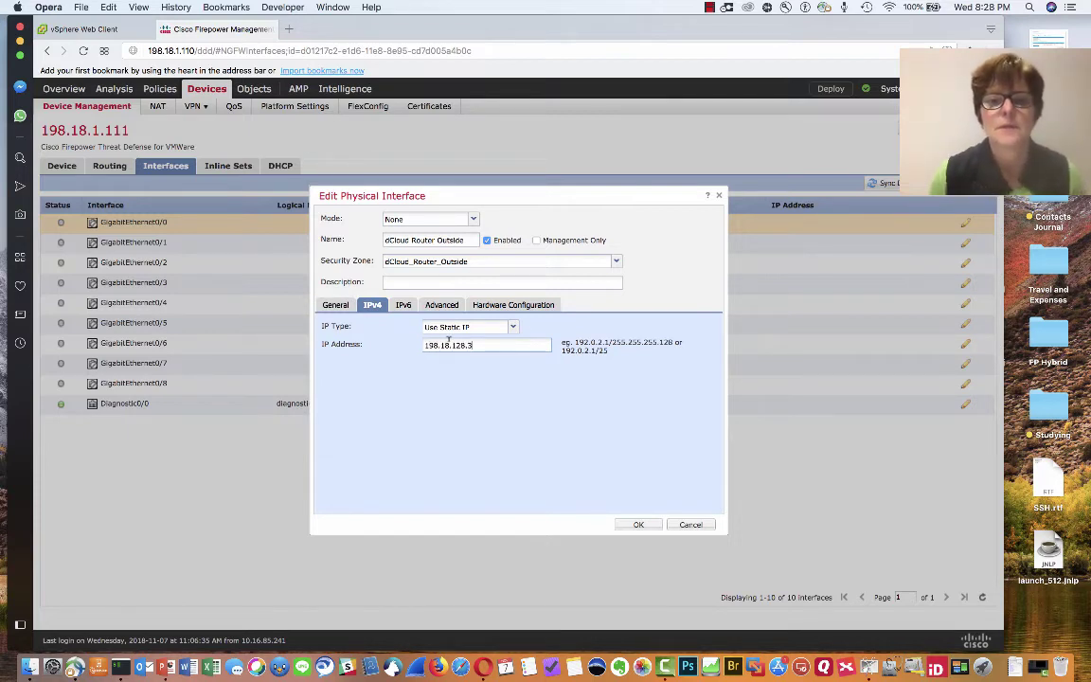
pyautogui.click(641, 524)
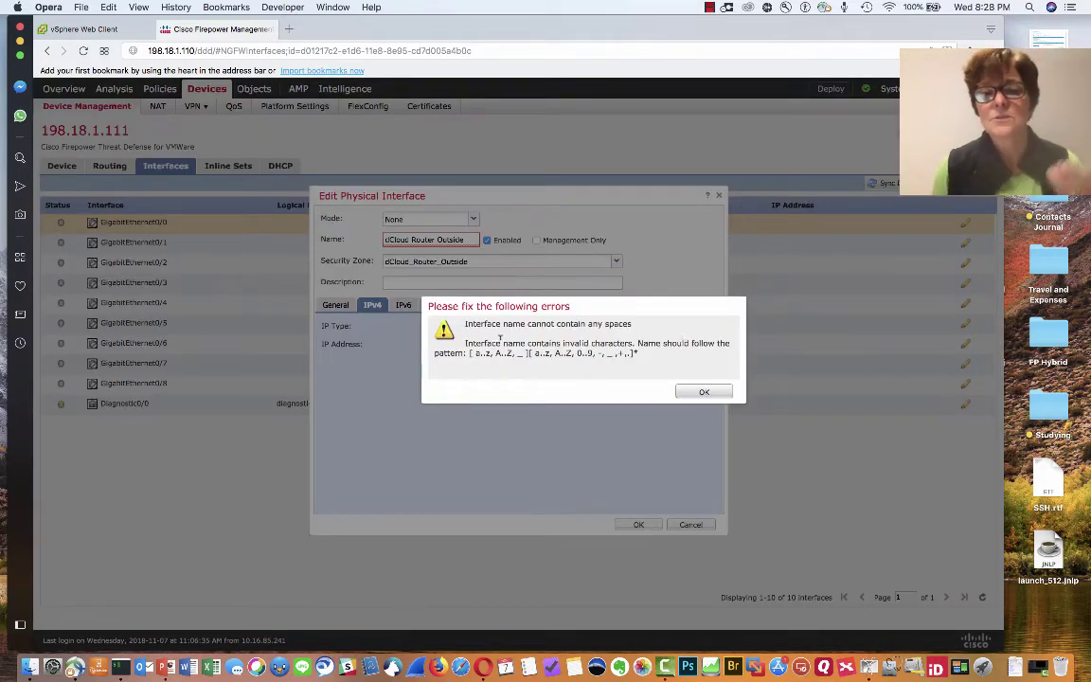
pyautogui.click(703, 391)
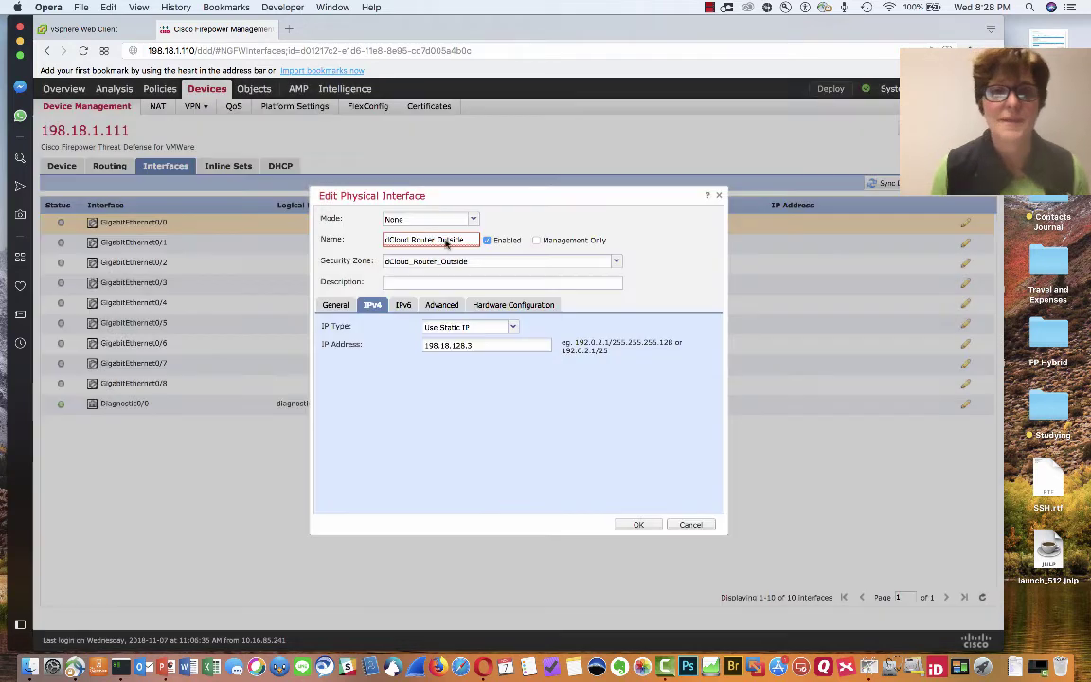
# Rename the interface to dCloud_Router_Outside, replacing the spaces with underscores.
pyautogui.click(409, 240)
pyautogui.press('BackSpace')
pyautogui.write('_')
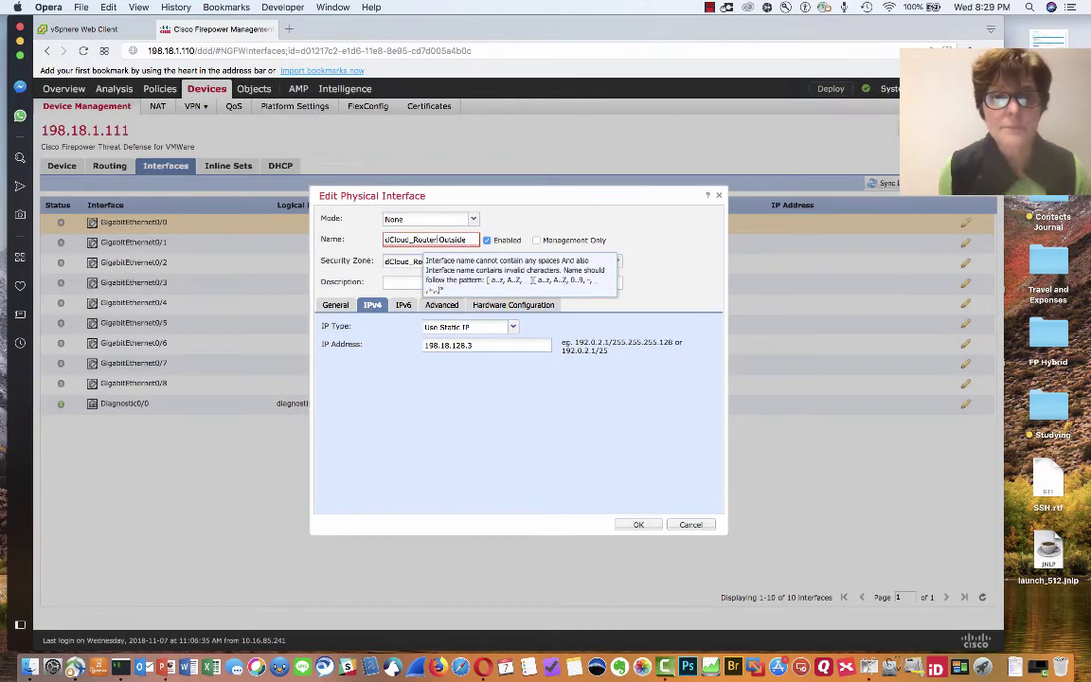
pyautogui.click(452, 240)
pyautogui.press('BackSpace')
pyautogui.write('_')
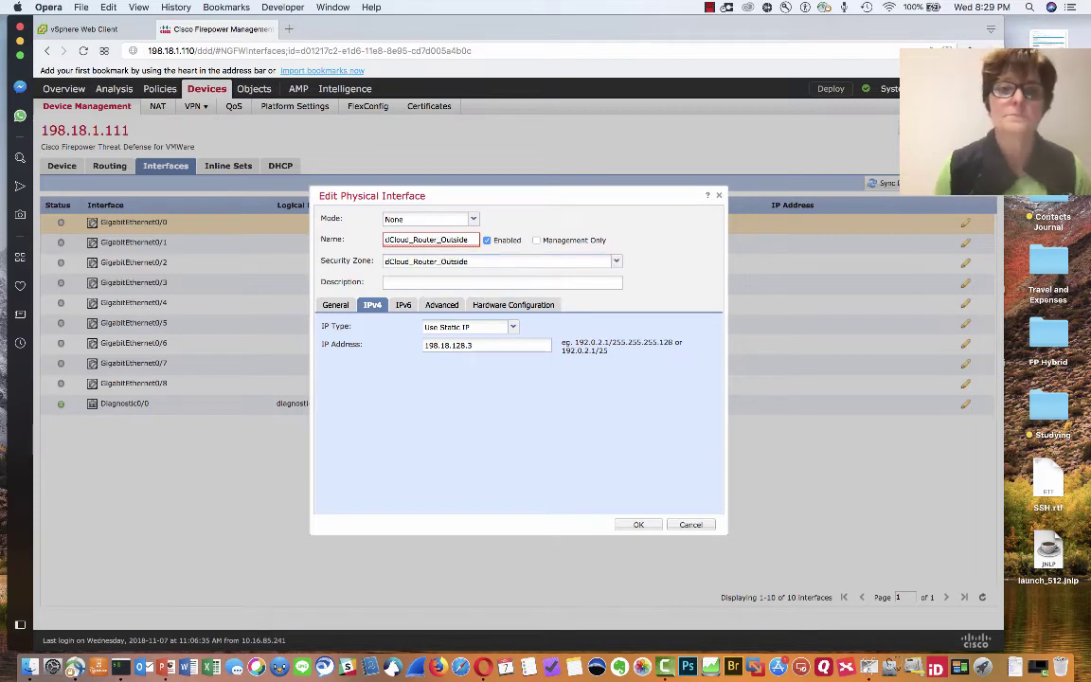
pyautogui.click(640, 525)
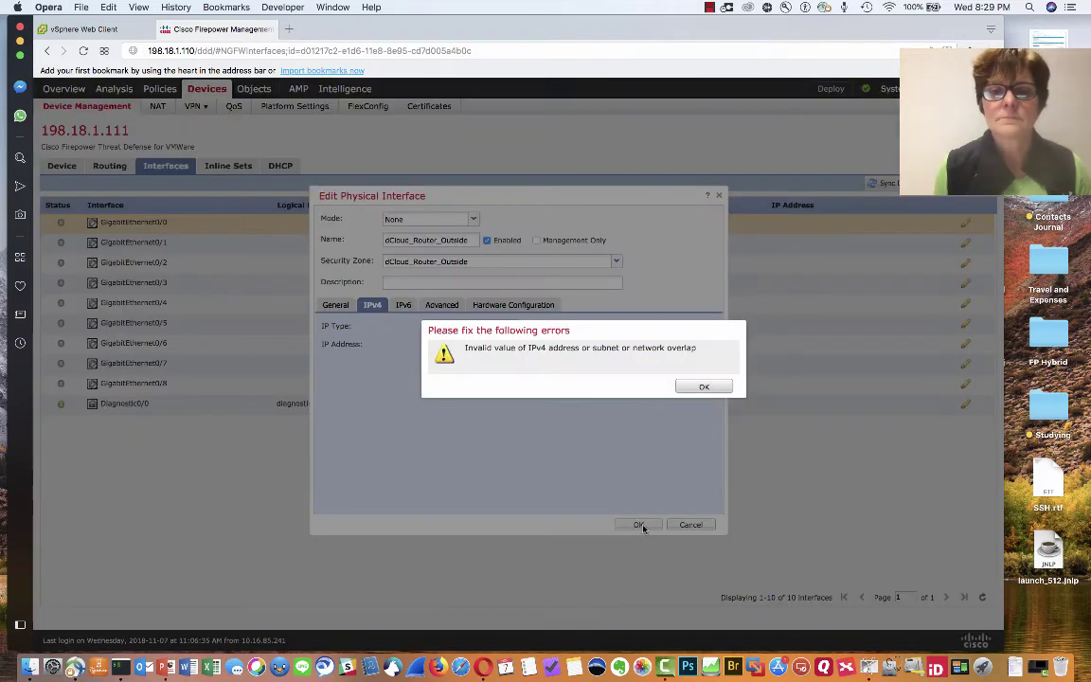
pyautogui.press('Return')
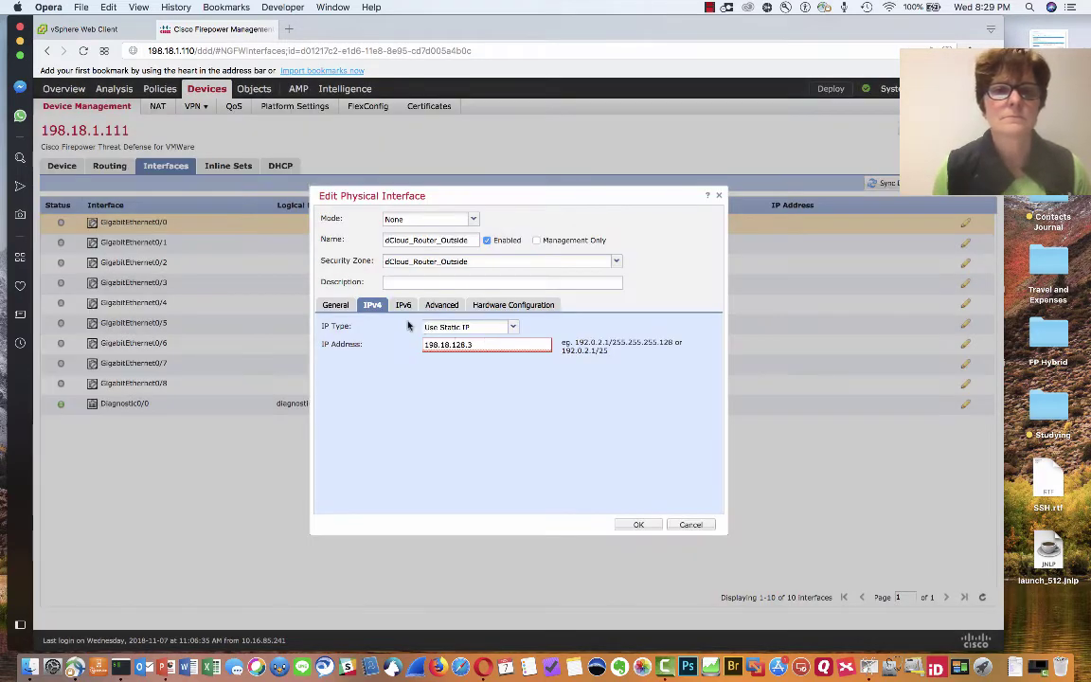
# Complete the address as 198.18.128.3/18 and apply the interface settings.
pyautogui.moveTo(484, 341)
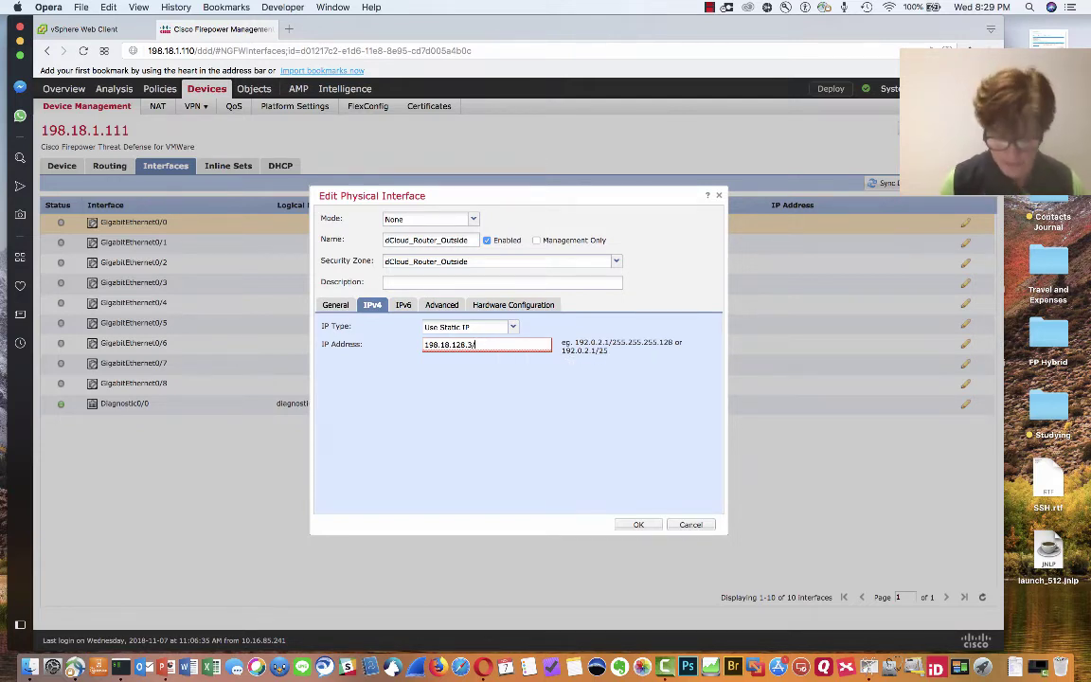
pyautogui.write('18')
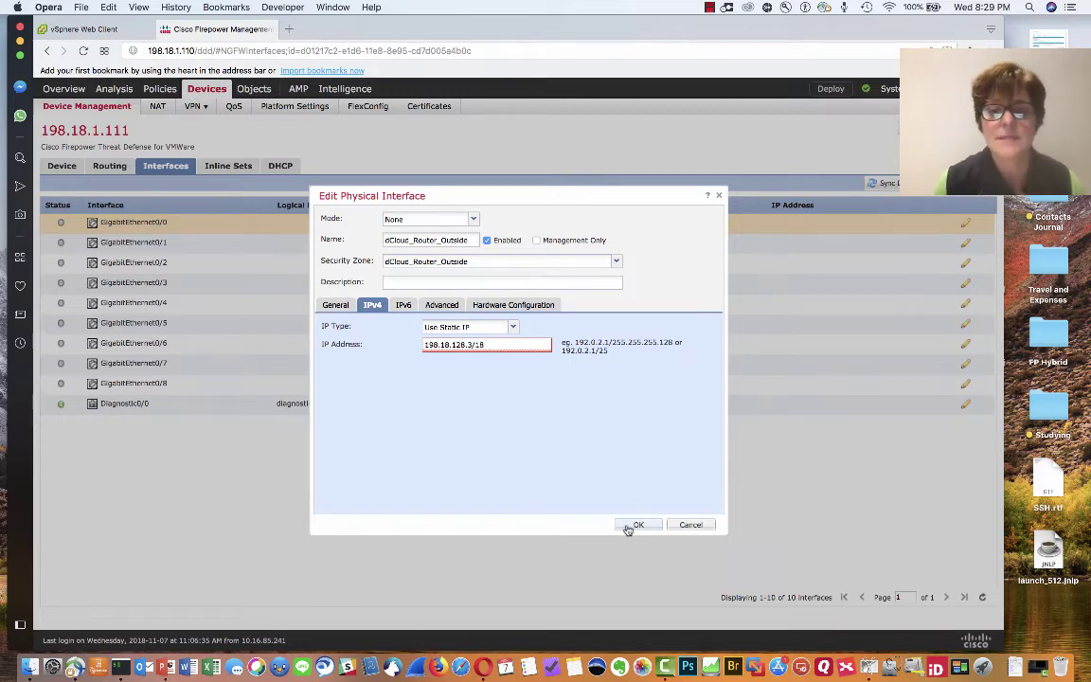
pyautogui.click(631, 524)
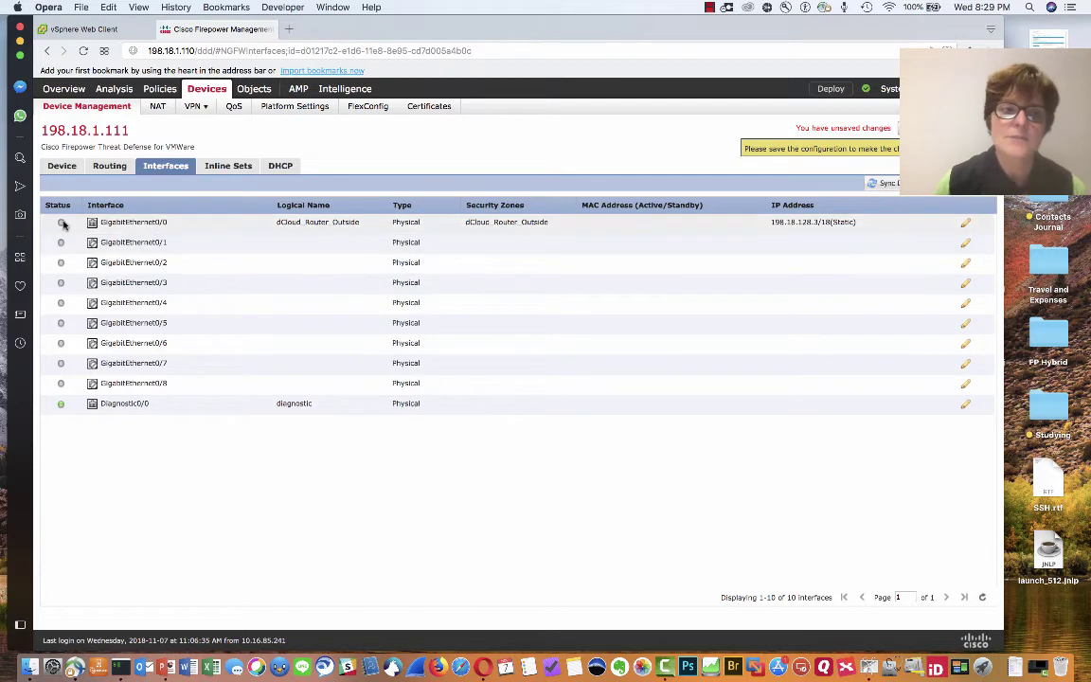
pyautogui.moveTo(62, 222)
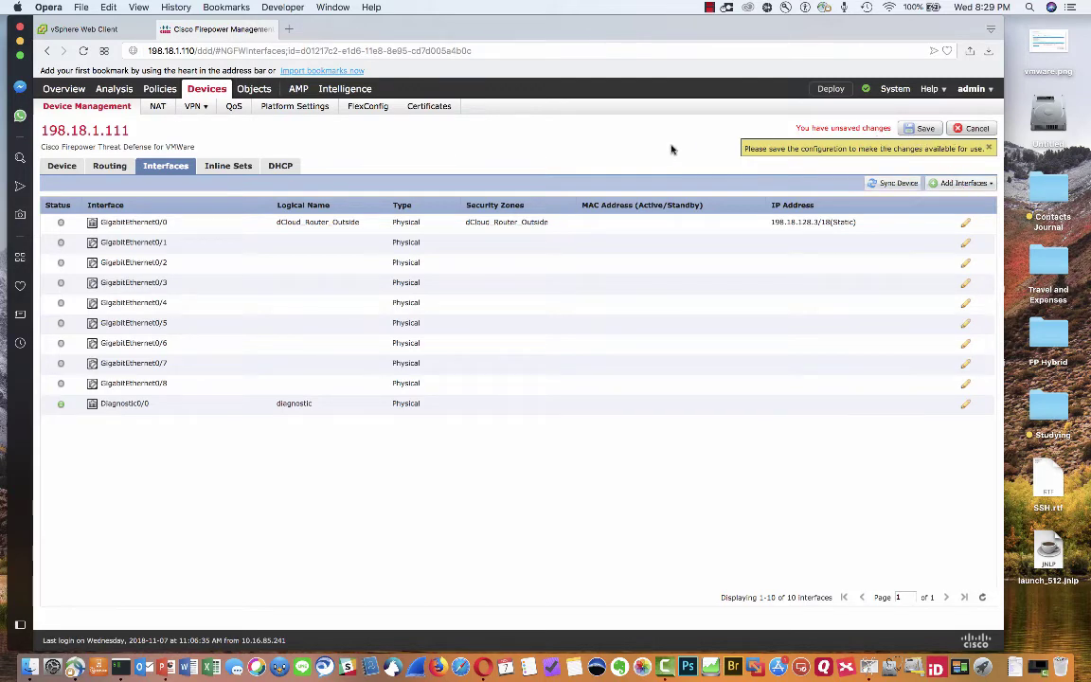
# Enable GigabitEthernet0/1, name it, and assign a new zone Inside_to_Cat4948.
pyautogui.click(964, 243)
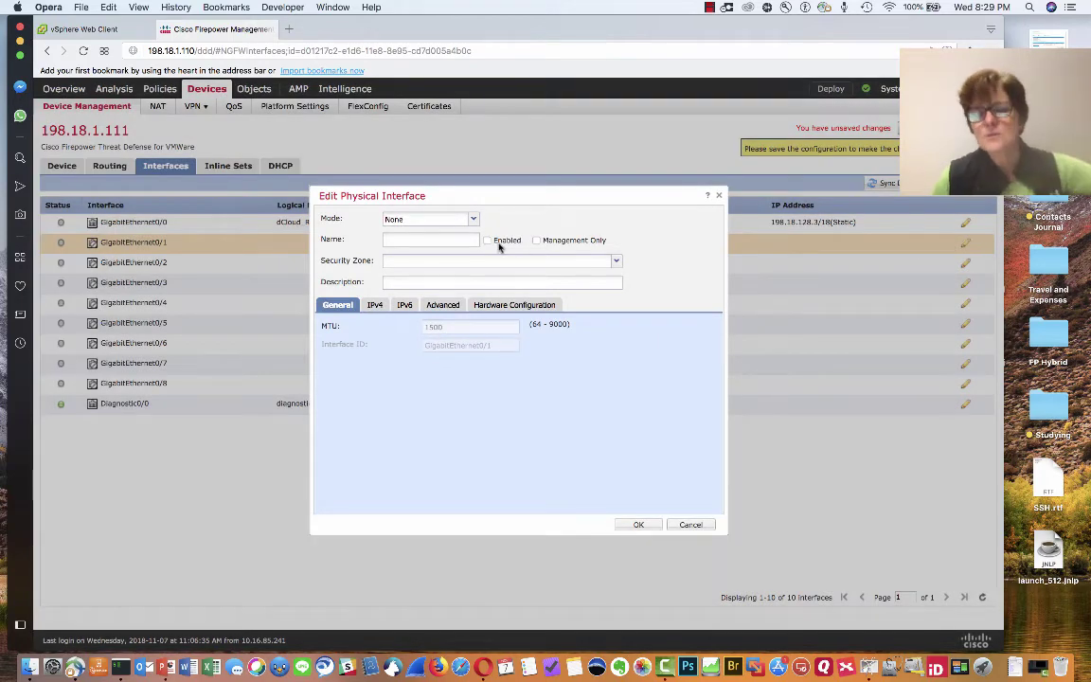
pyautogui.click(486, 241)
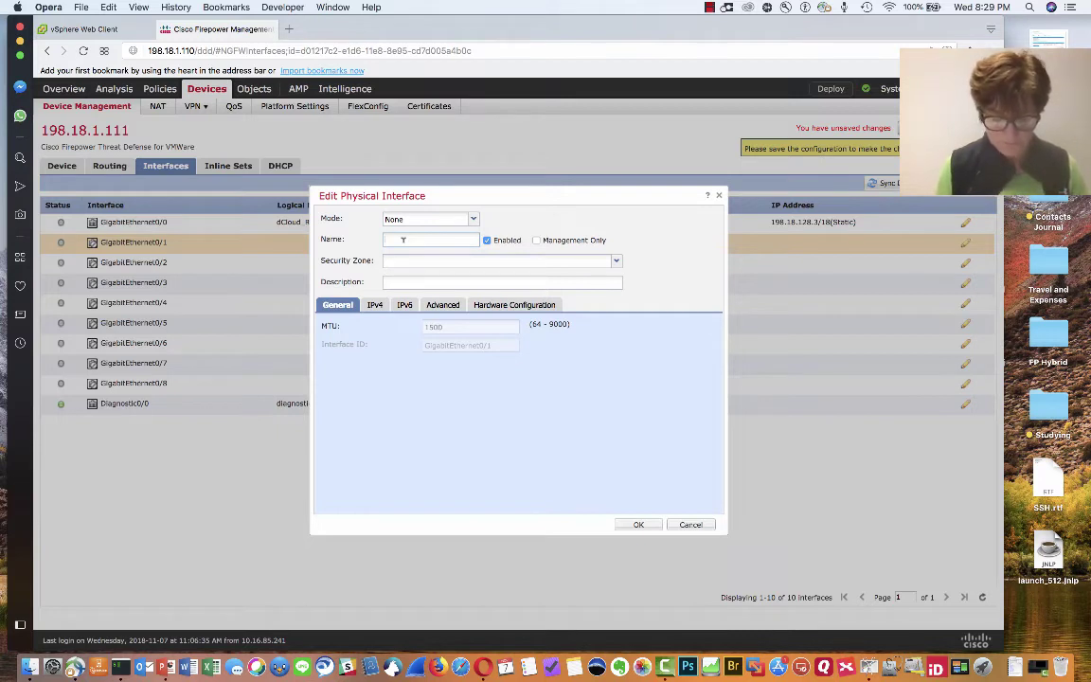
pyautogui.click(402, 241)
pyautogui.write('inside_')
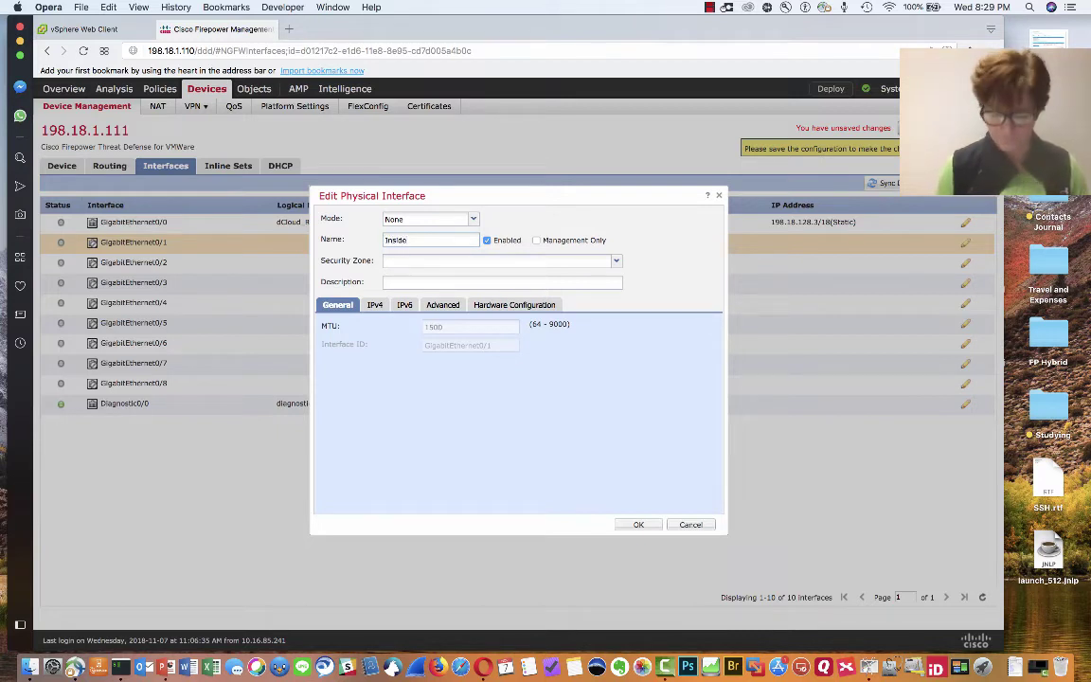
pyautogui.write('to_')
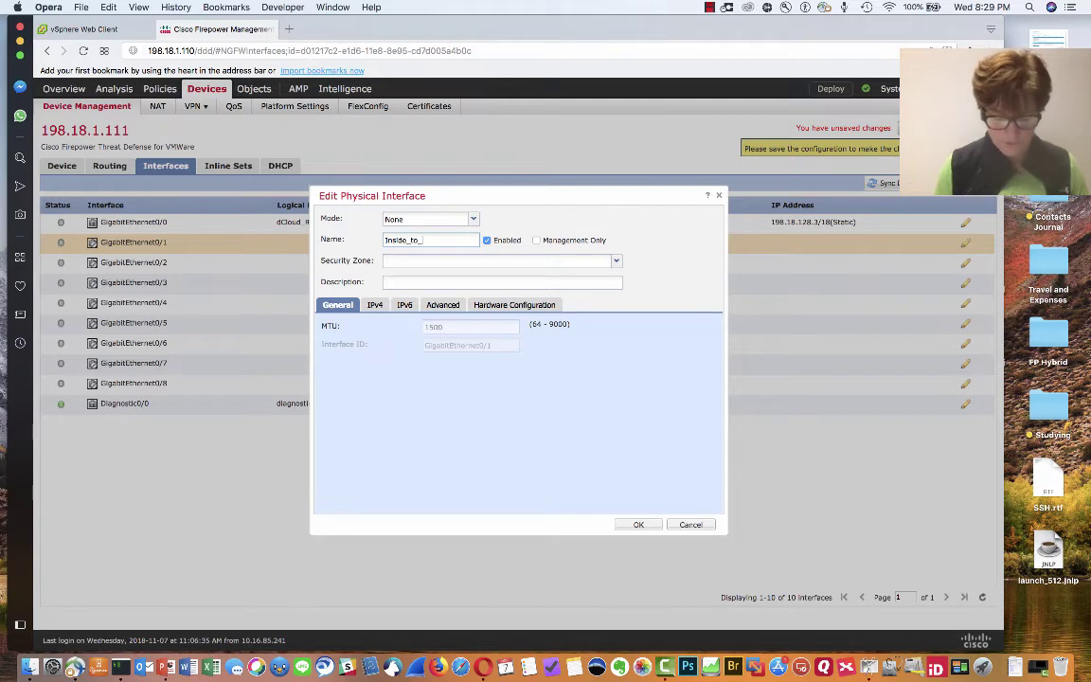
pyautogui.write('Cat4948')
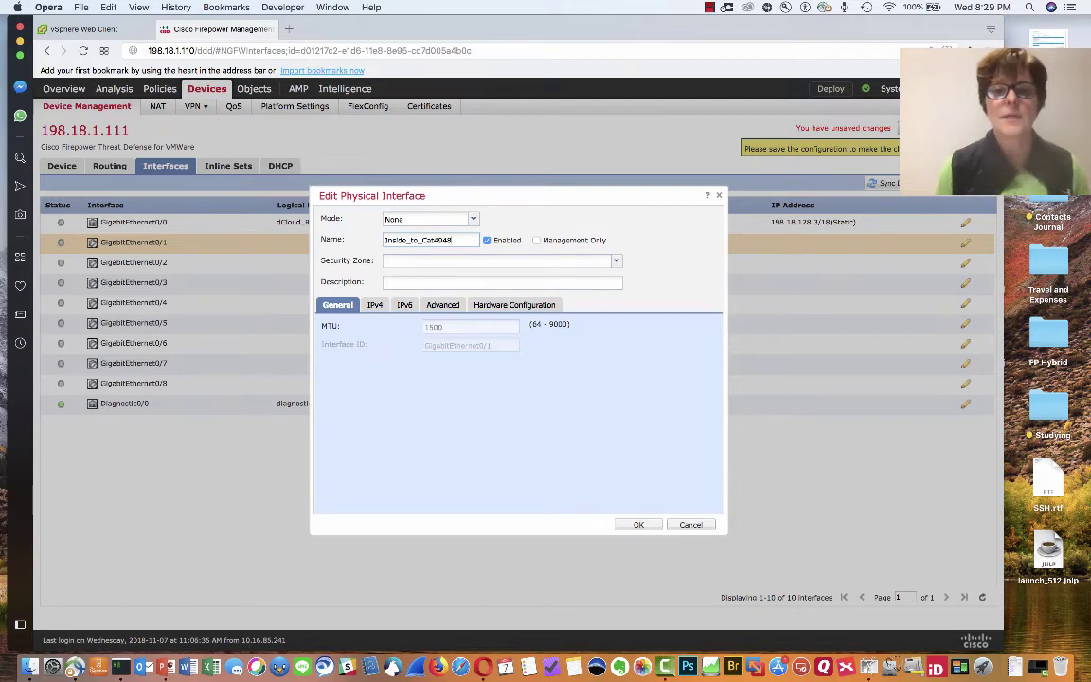
pyautogui.click(438, 262)
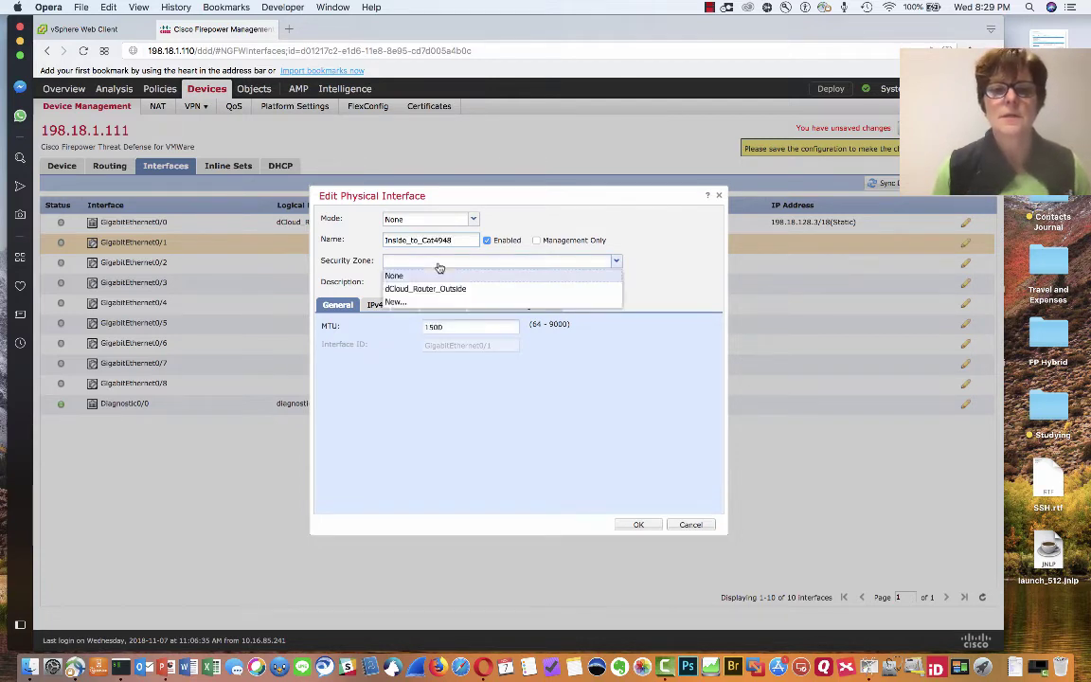
pyautogui.click(416, 303)
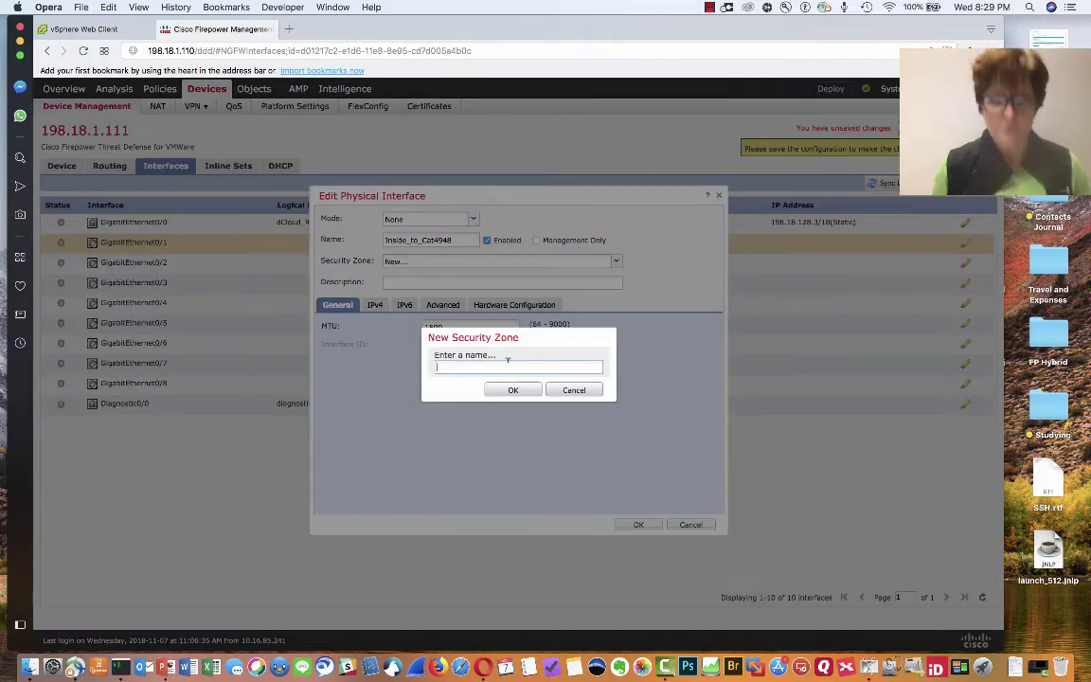
pyautogui.write('Inside_to_Cat49')
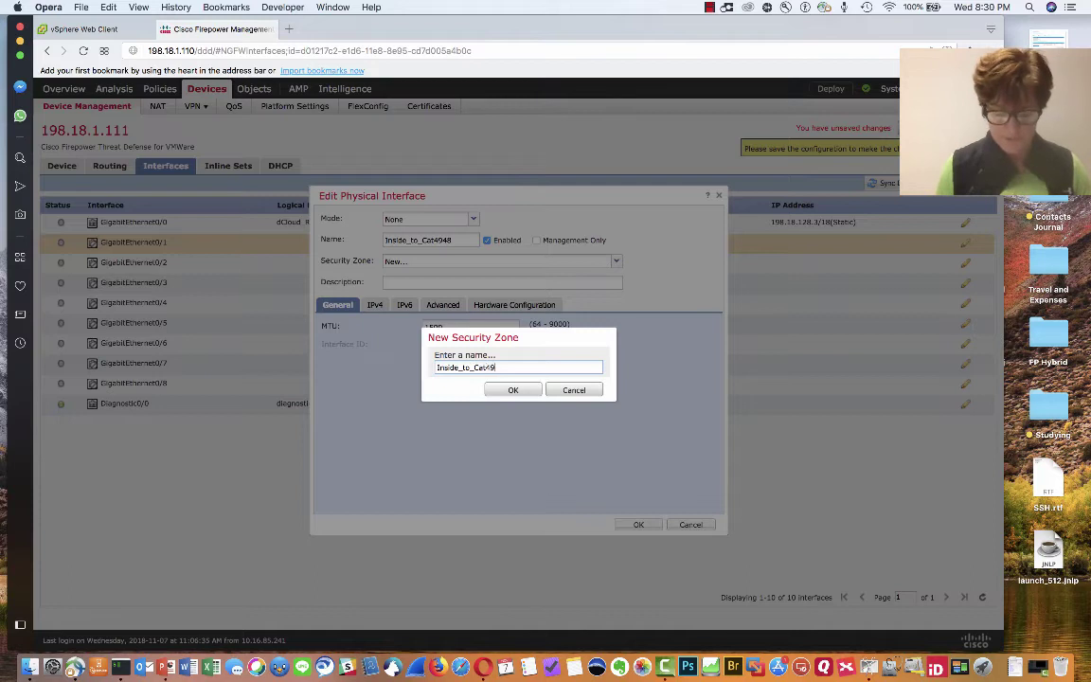
pyautogui.write('48')
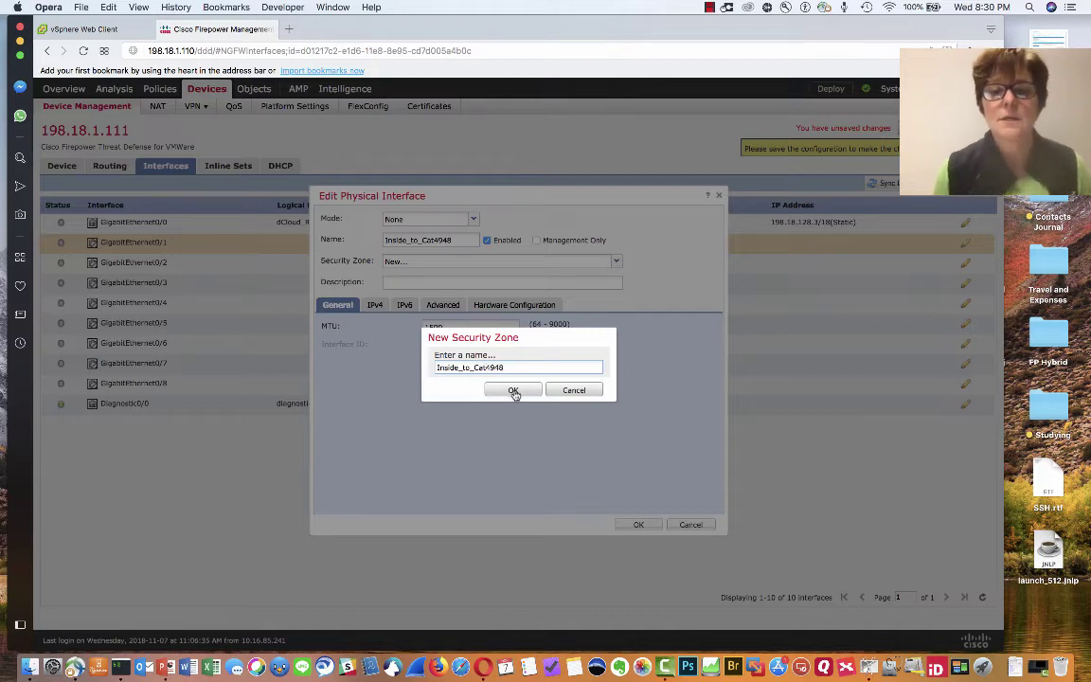
pyautogui.click(512, 390)
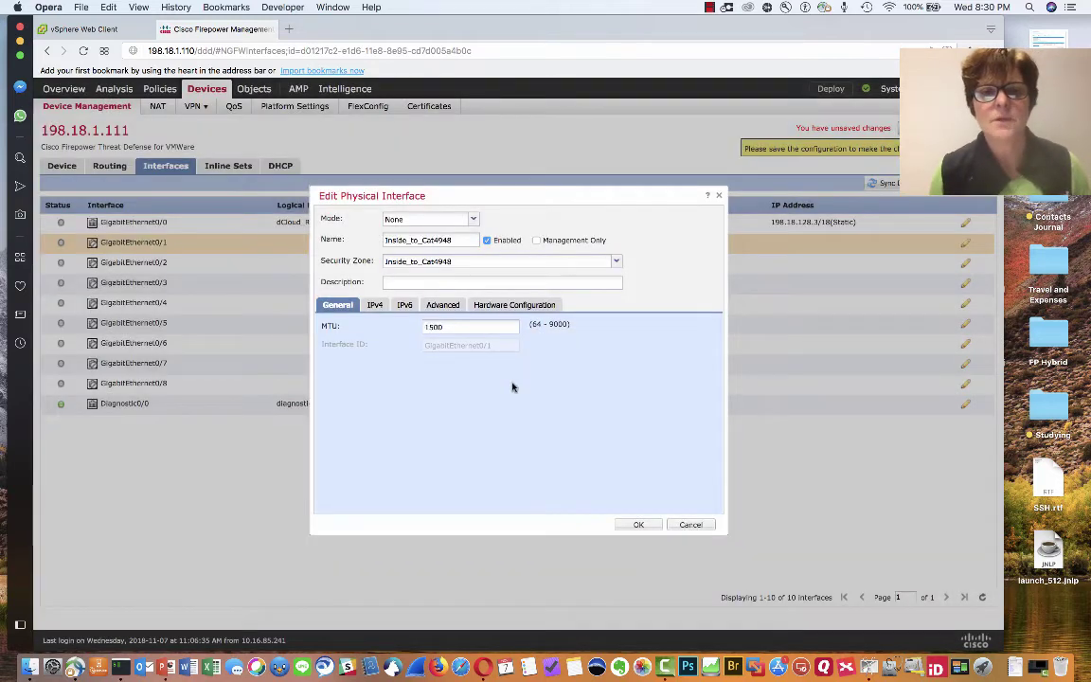
# Give GigabitEthernet0/1 static IPv4 address 10.154.1.14/24 and save it.
pyautogui.click(375, 306)
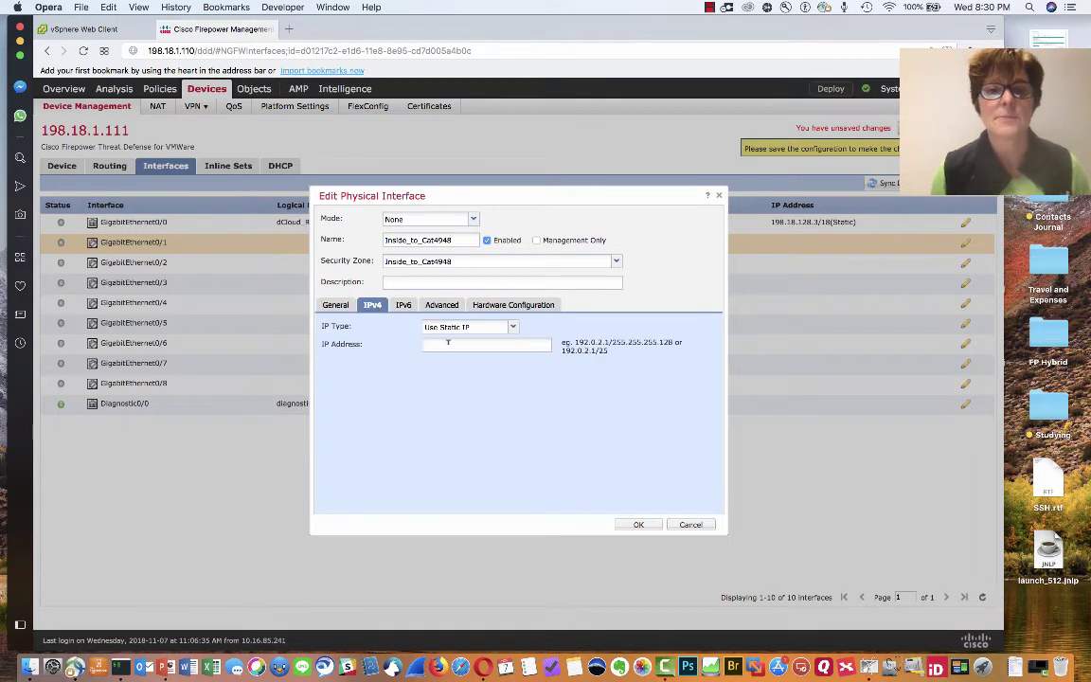
pyautogui.click(448, 343)
pyautogui.write('10.')
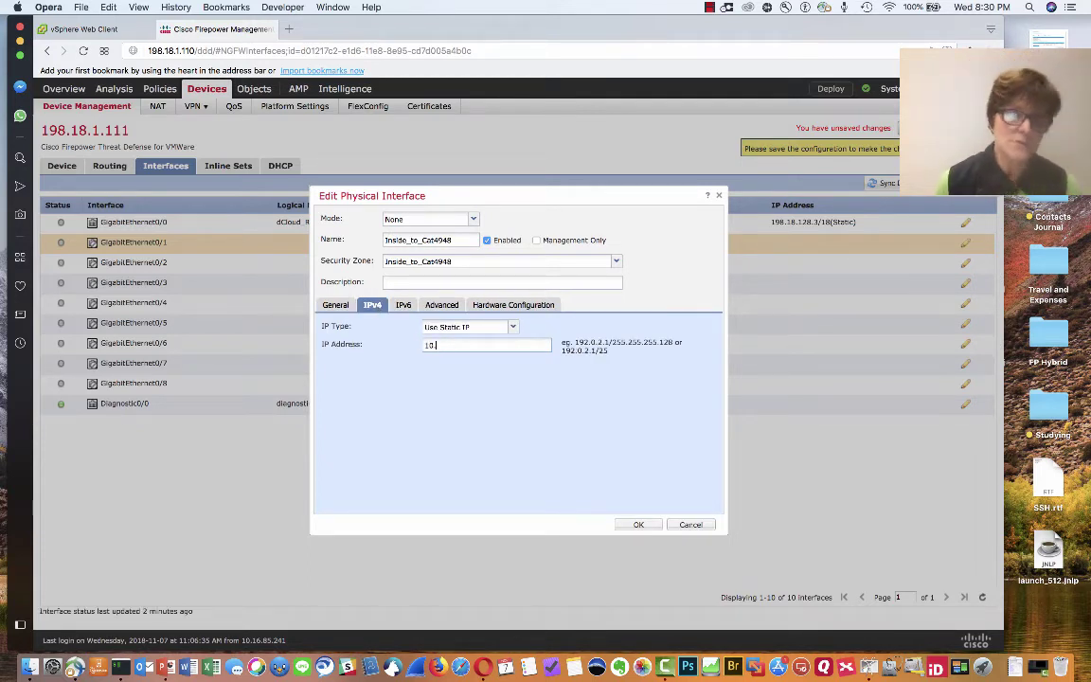
pyautogui.write('1')
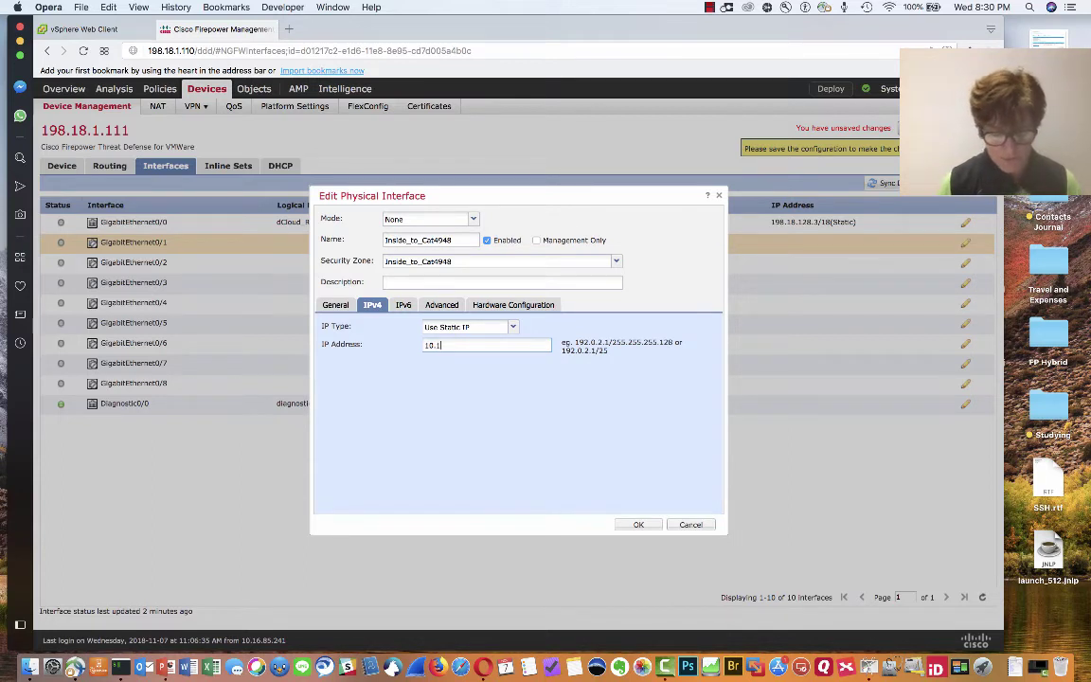
pyautogui.write('54.1')
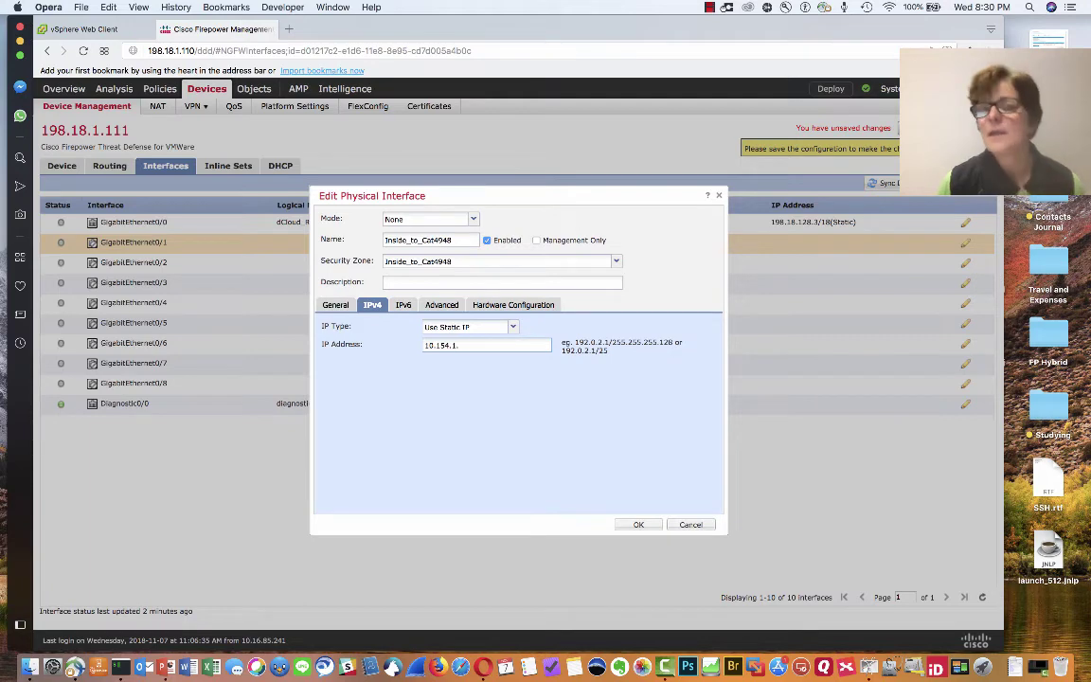
pyautogui.write('.14')
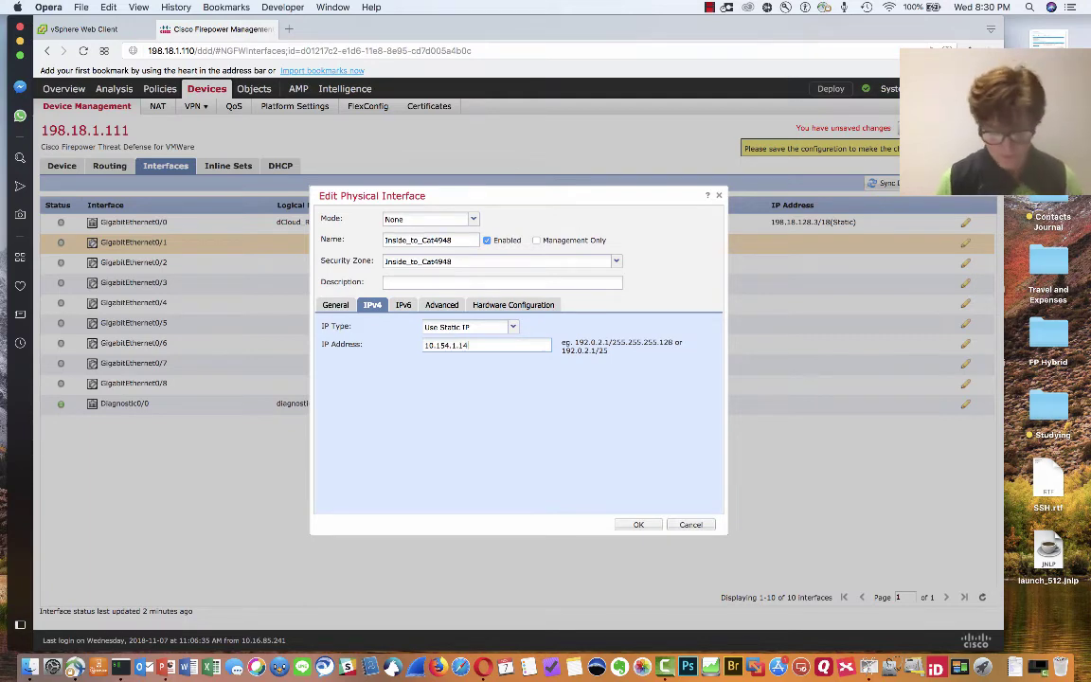
pyautogui.press('BackSpace')
pyautogui.press('BackSpace')
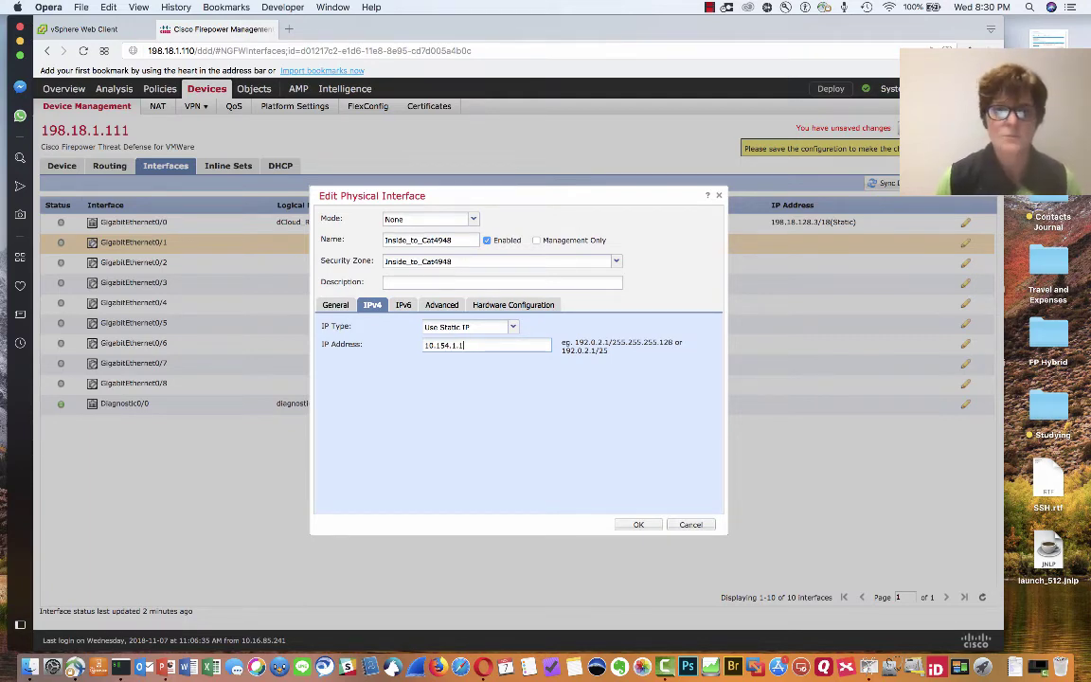
pyautogui.write('4/24')
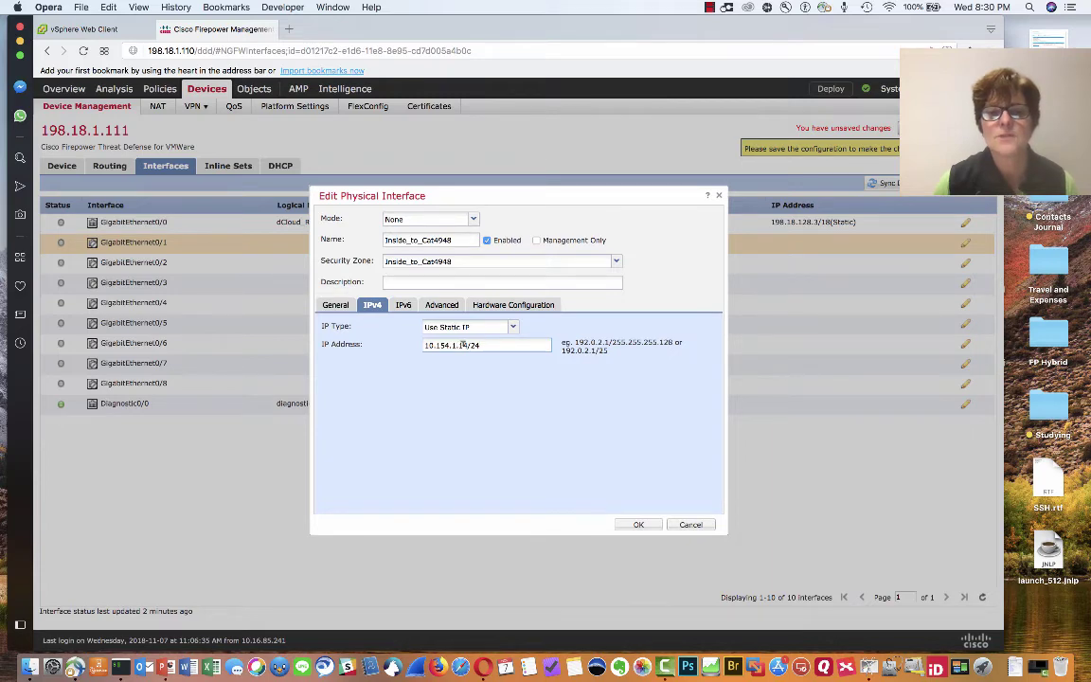
pyautogui.click(639, 524)
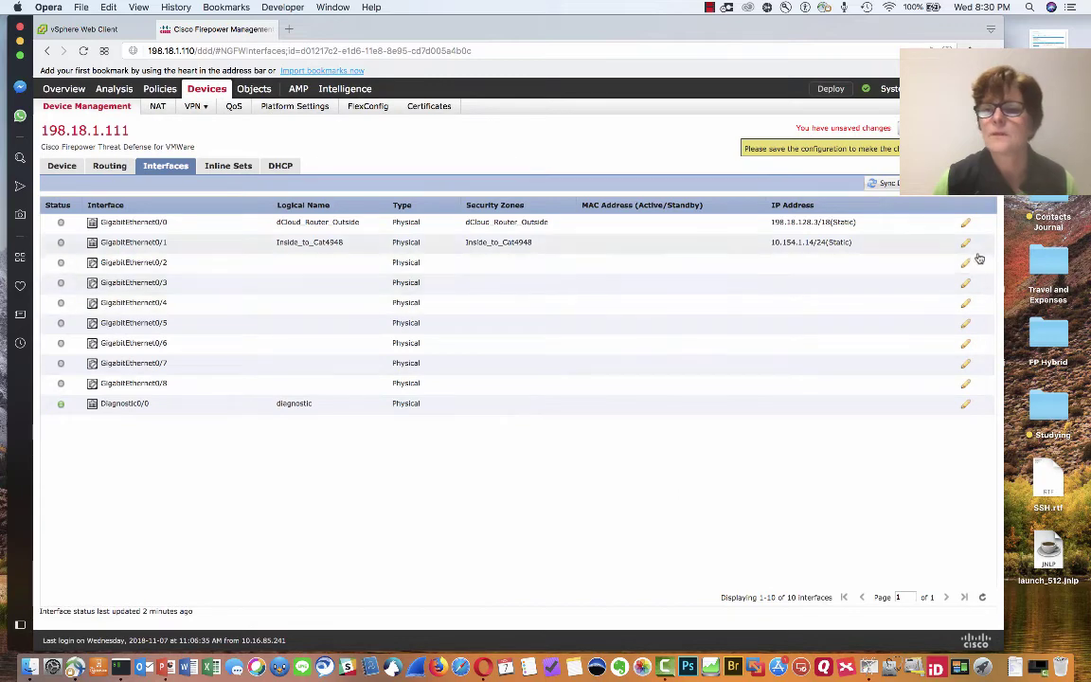
# Name GigabitEthernet0/2 Outside_to_Cat9K_3.
pyautogui.click(966, 262)
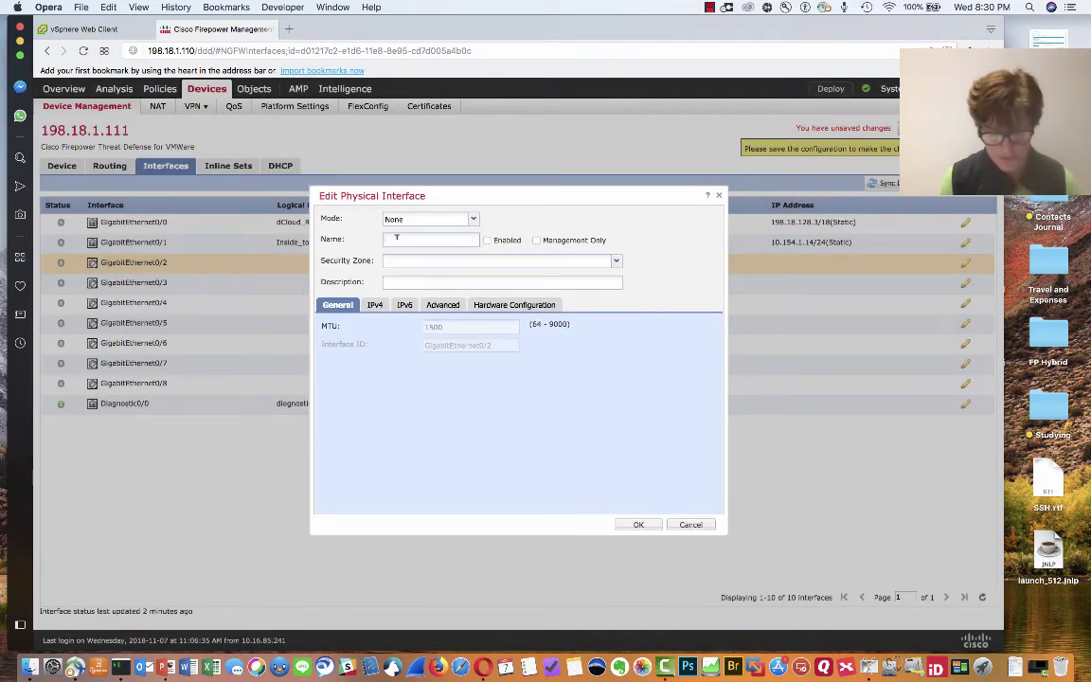
pyautogui.click(396, 238)
pyautogui.write('Outsid')
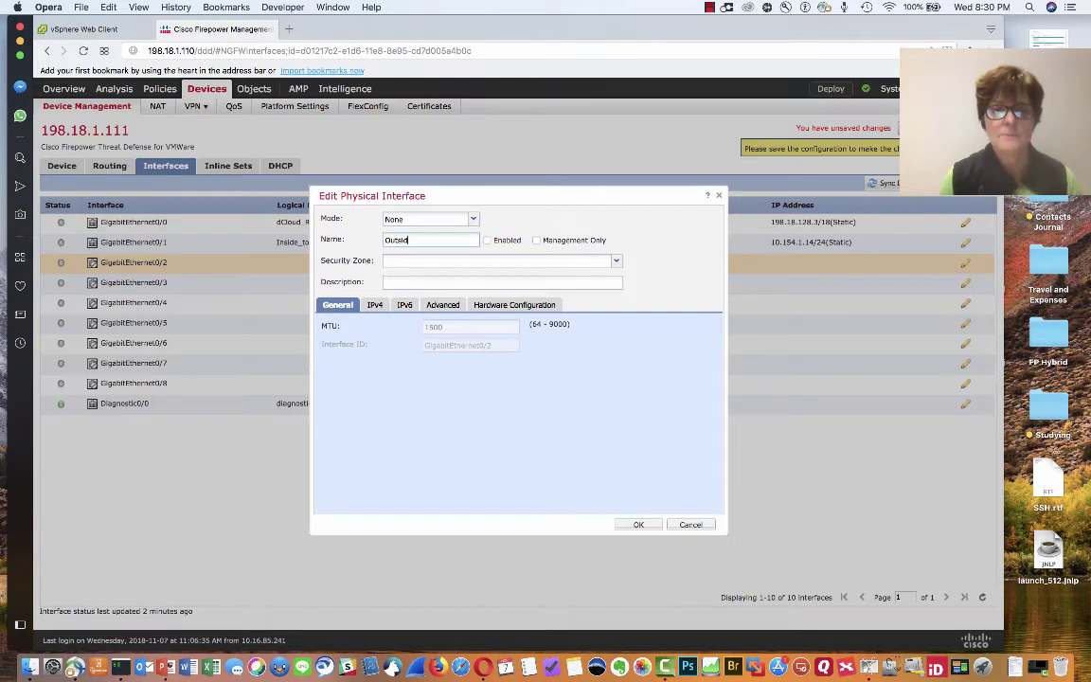
pyautogui.write('e_to_')
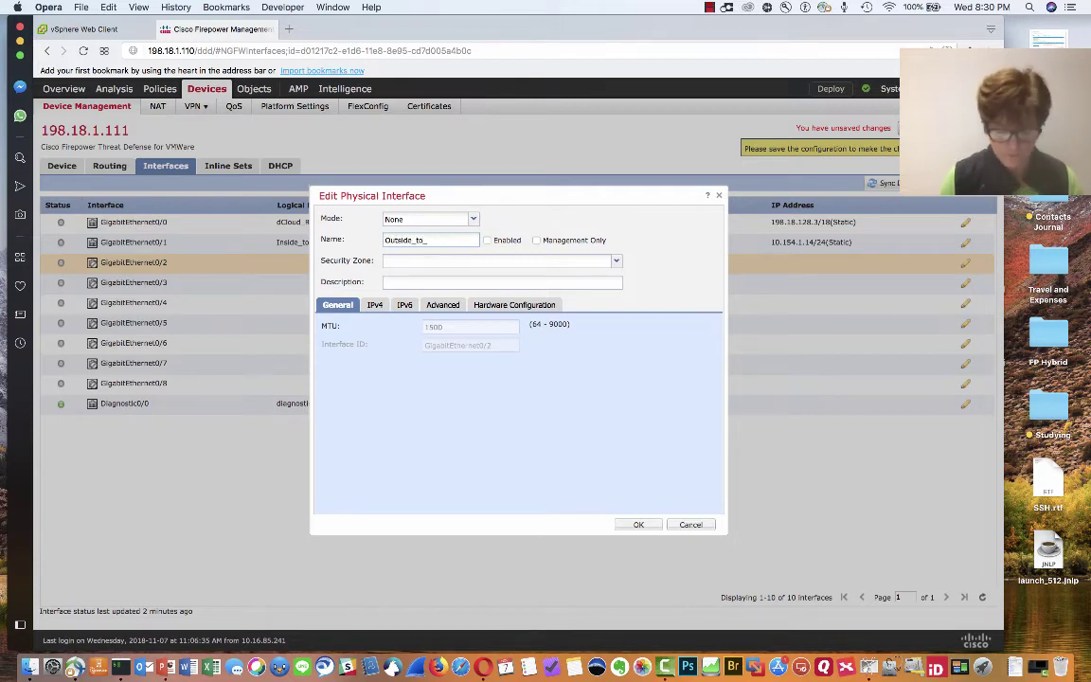
pyautogui.write('Cat9K-3')
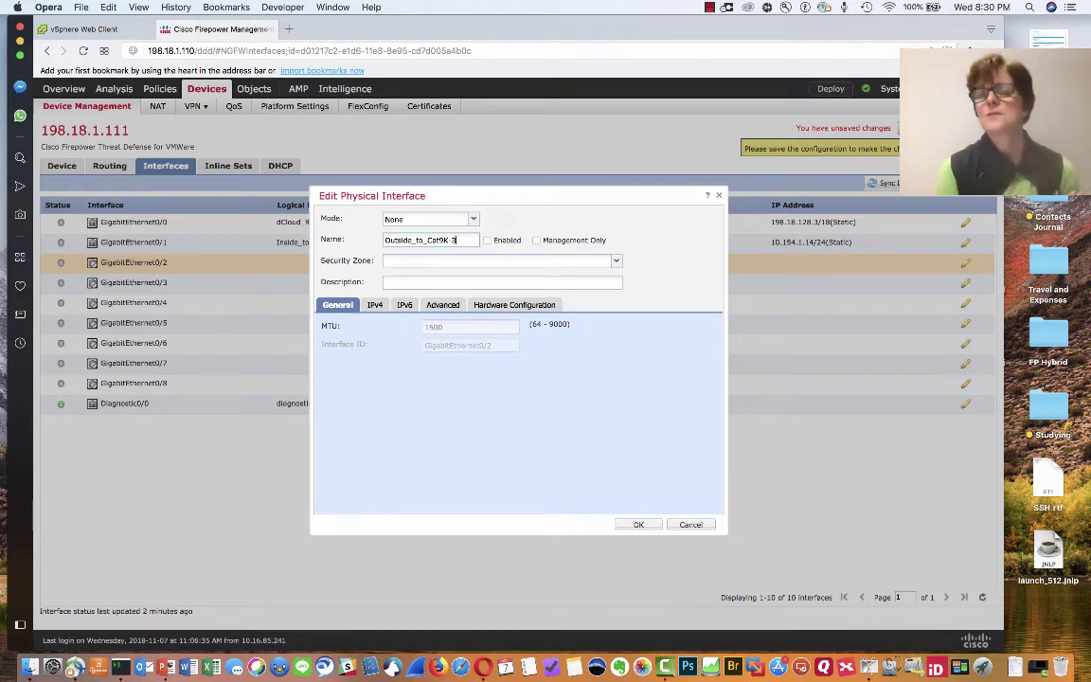
pyautogui.press('BackSpace')
pyautogui.press('BackSpace')
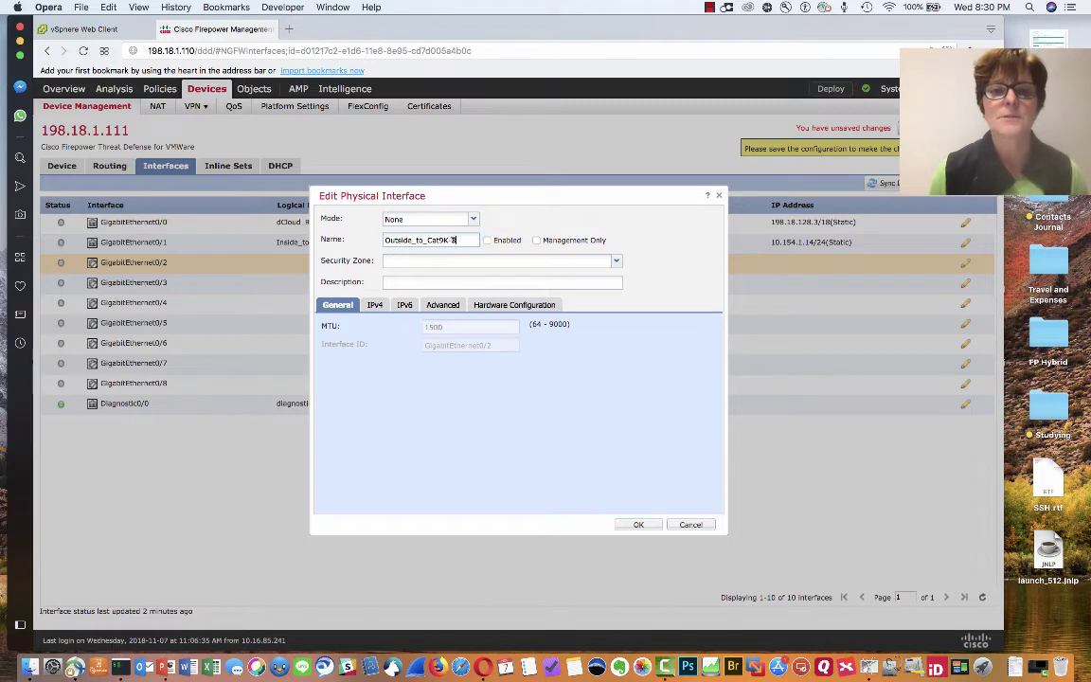
pyautogui.write('_3')
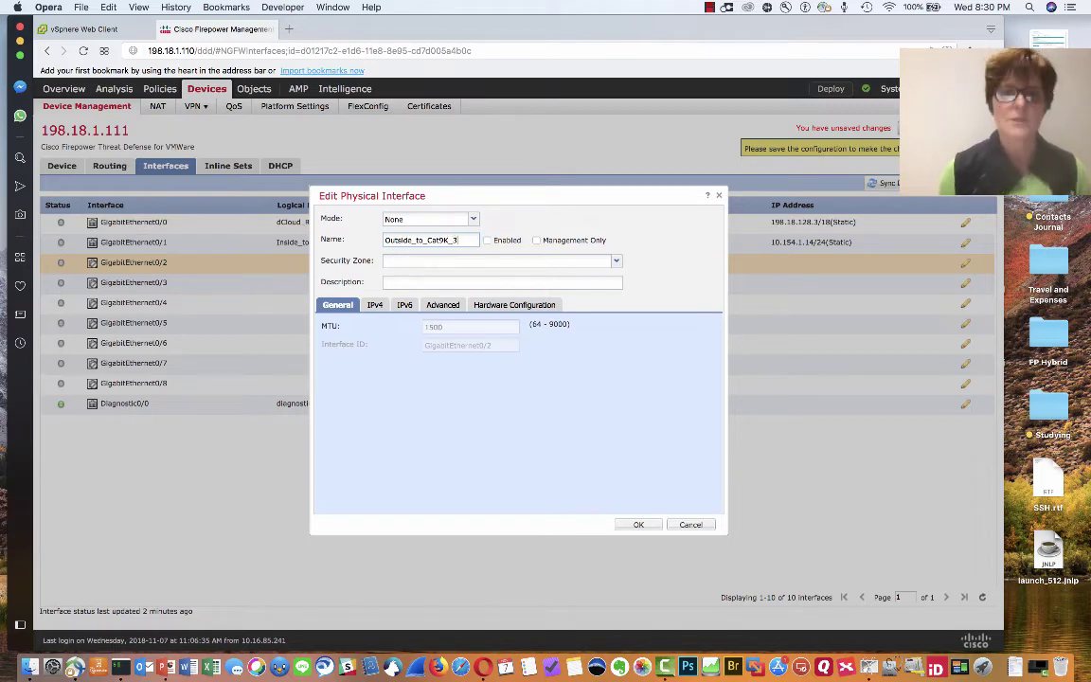
# Assign new zone Outside_to_Cat9K_3 and static address 10.159.1.14/24, then apply.
pyautogui.click(413, 263)
pyautogui.click(396, 314)
pyautogui.write('Out')
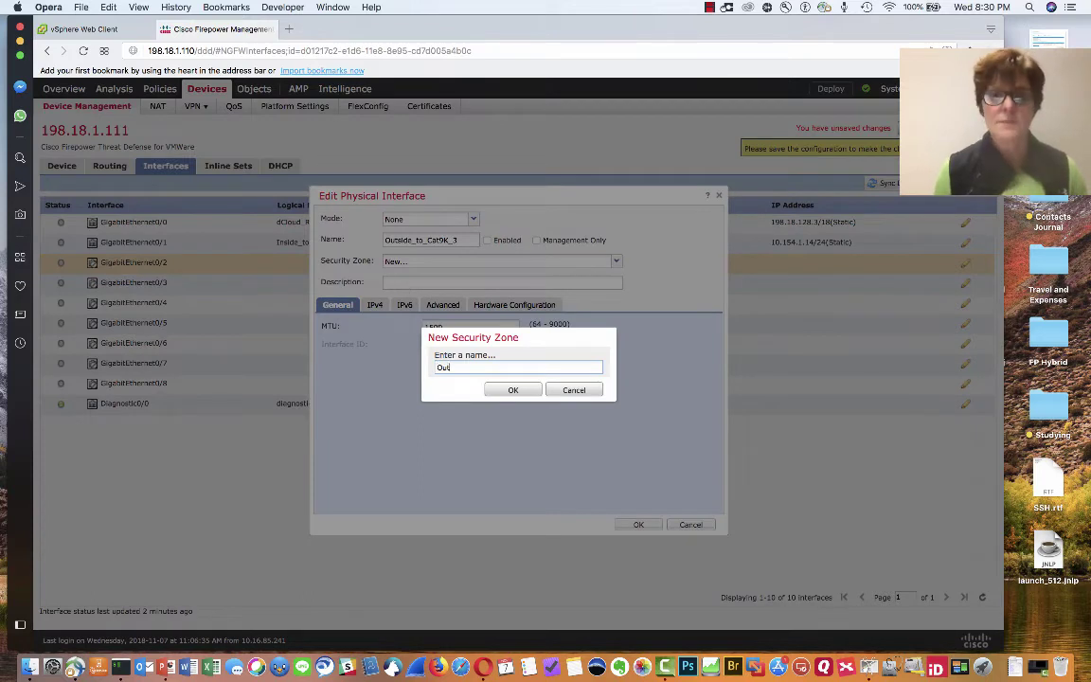
pyautogui.write('side_to_Cat9K')
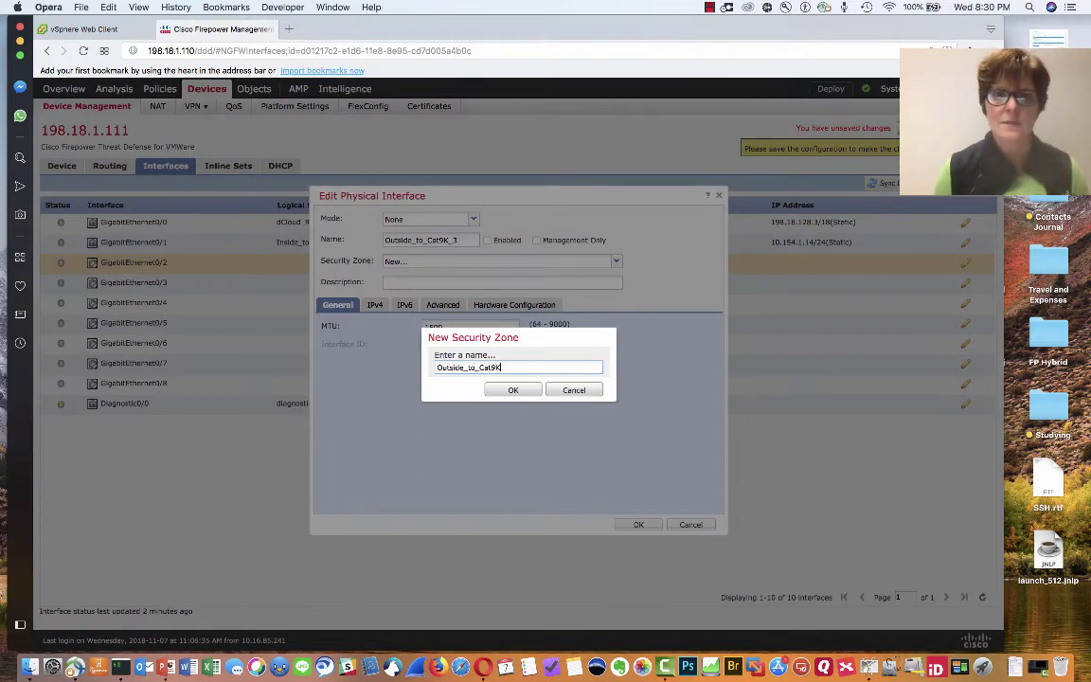
pyautogui.write('_3')
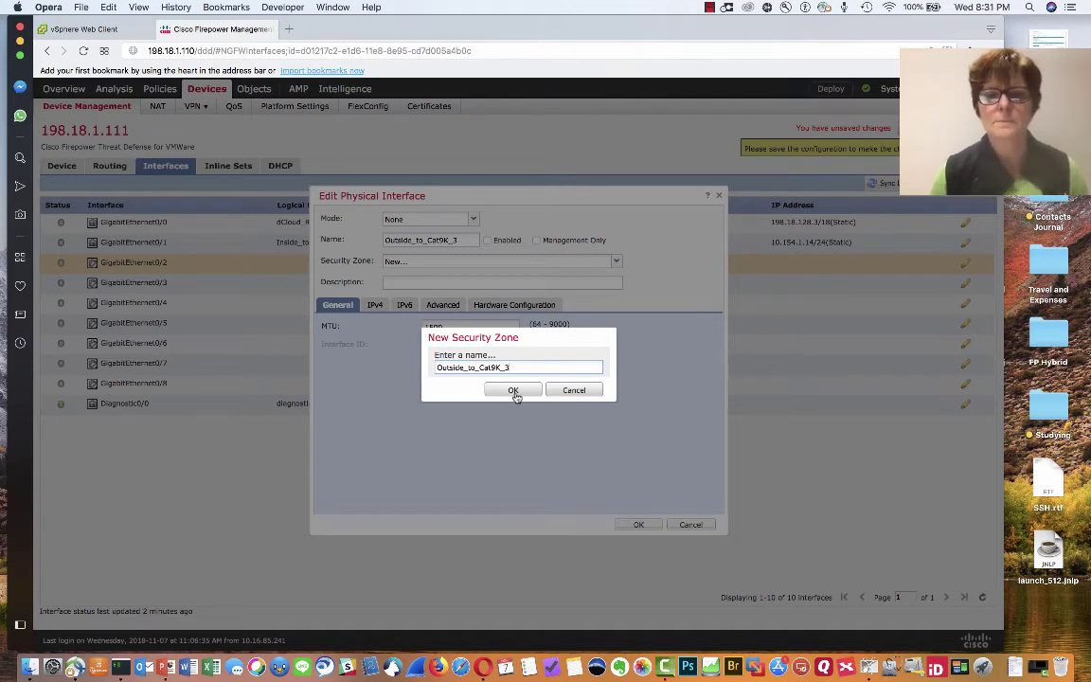
pyautogui.click(512, 389)
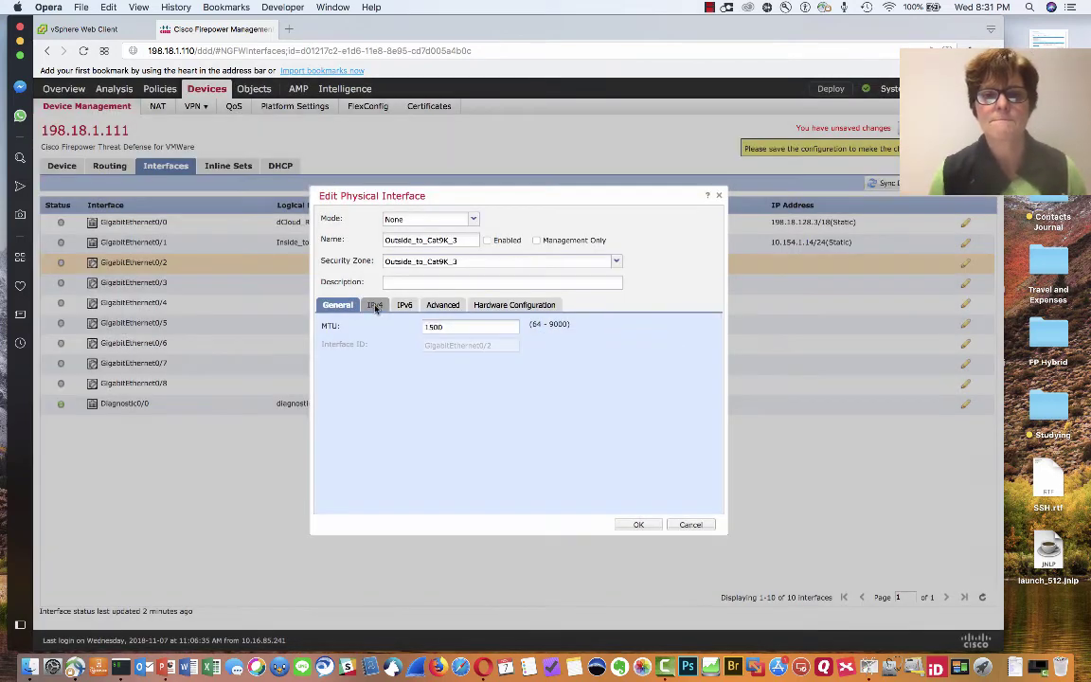
pyautogui.click(374, 305)
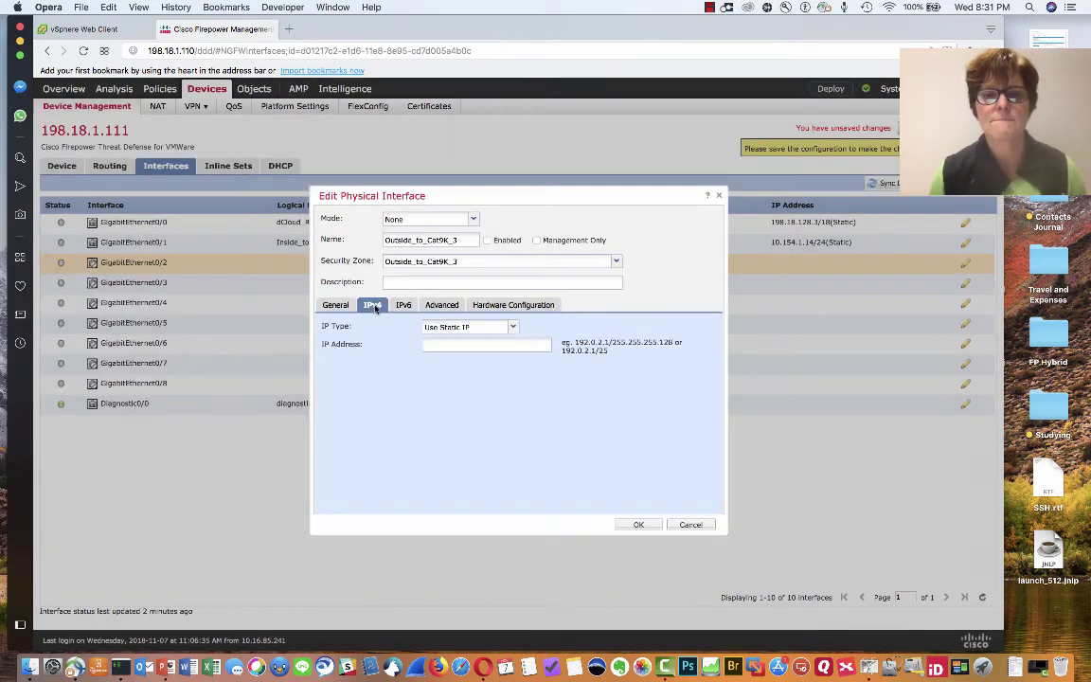
pyautogui.write('10.')
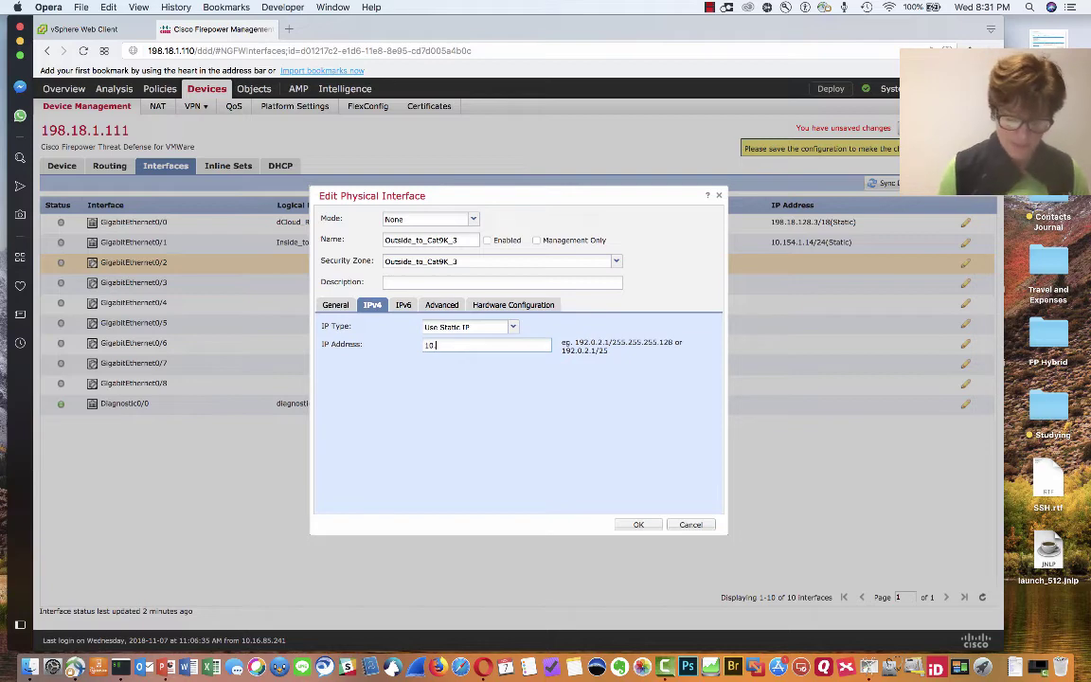
pyautogui.write('159.1.')
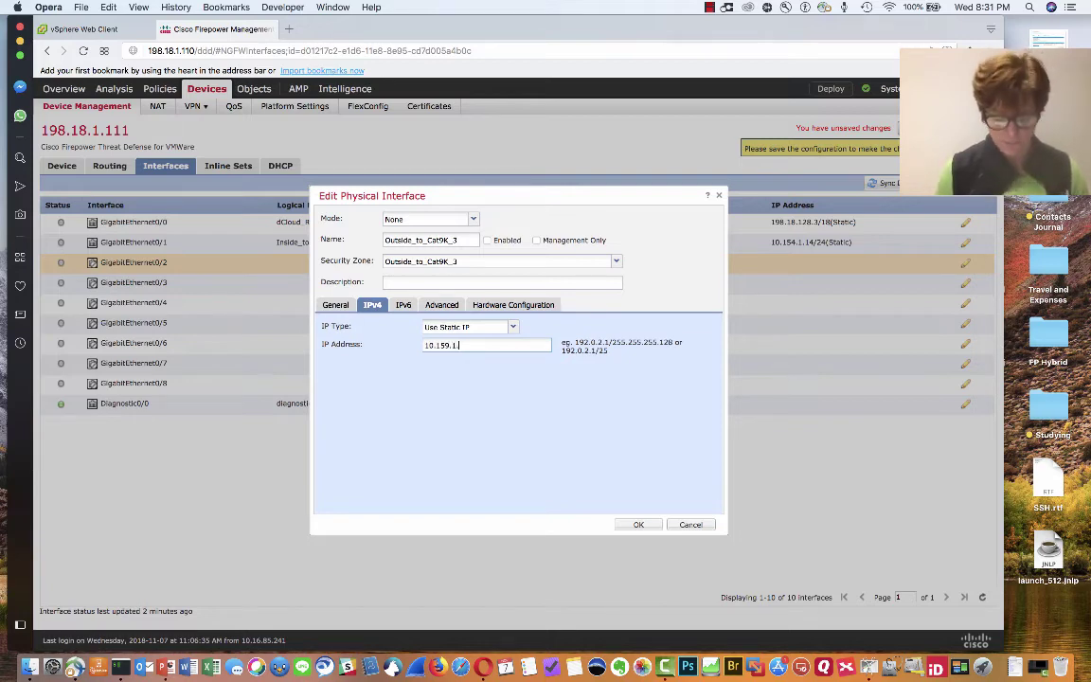
pyautogui.write('14/24')
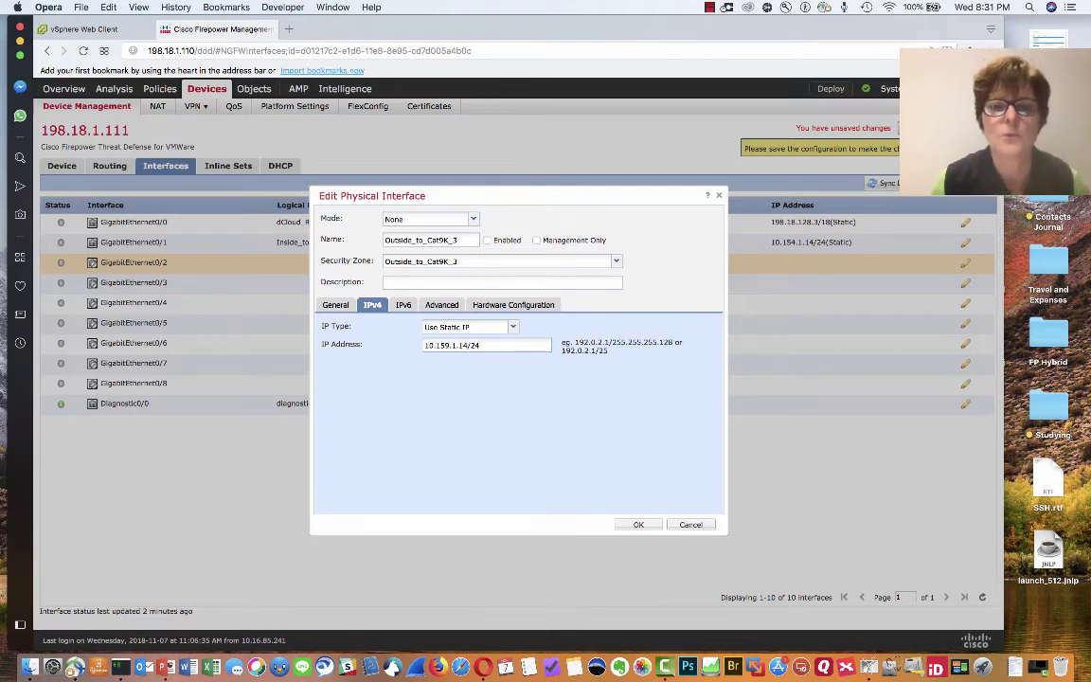
pyautogui.click(641, 525)
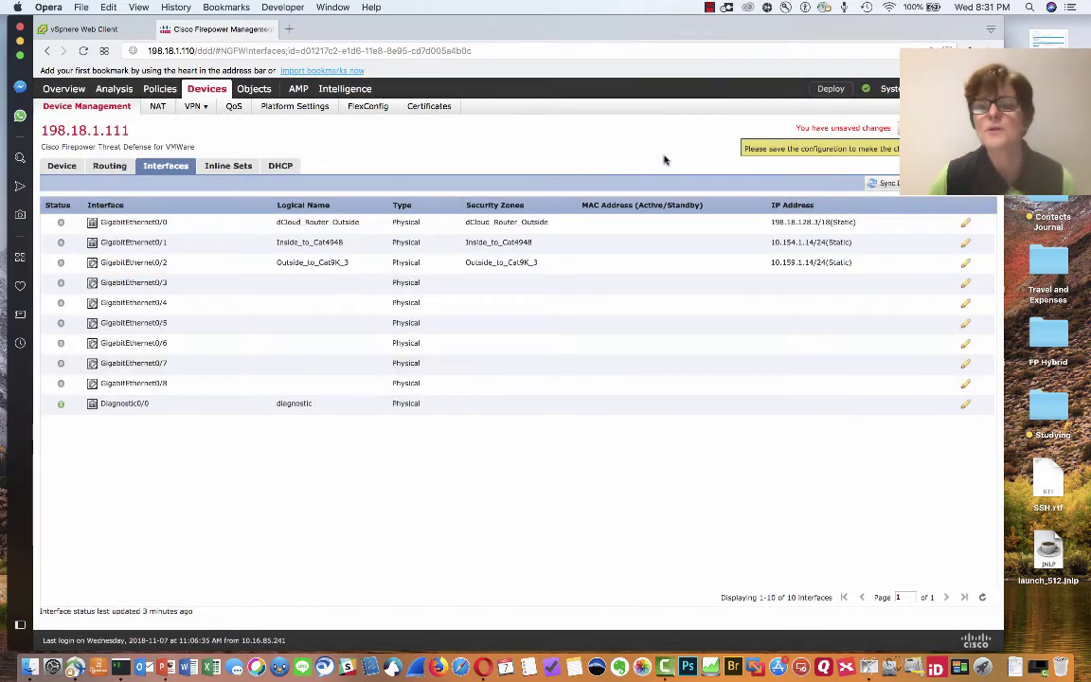
# Save the GigabitEthernet0/0–0/2 interface changes on device 198.18.1.111.
pyautogui.click(920, 128)
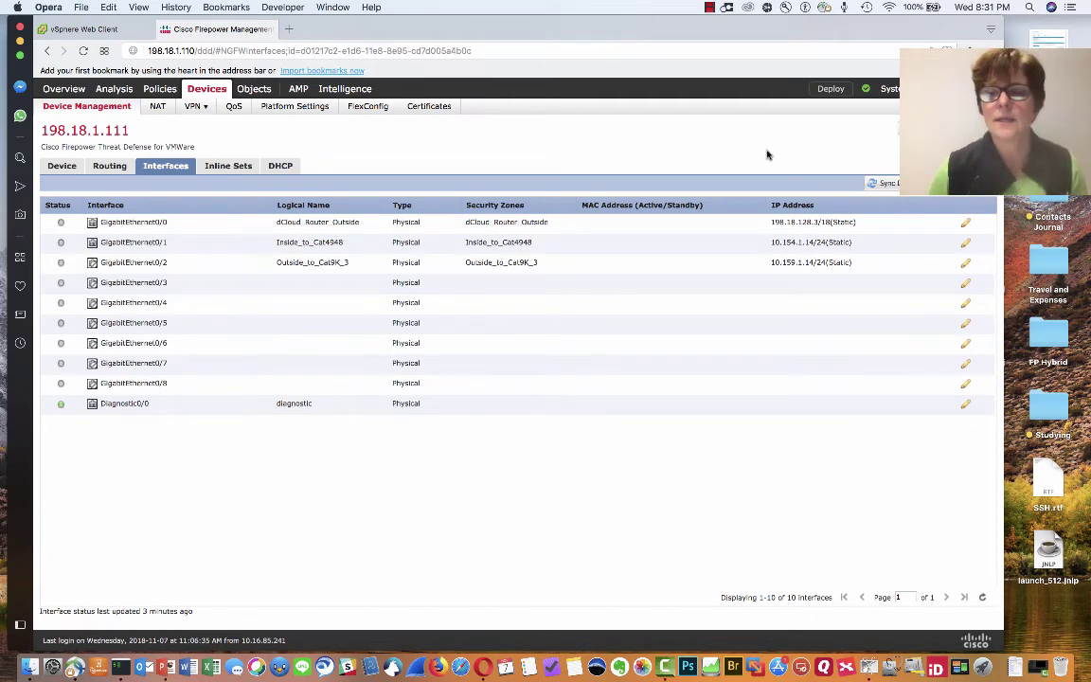
# Select device 198.18.1.111 in the Deploy dialog and push its pending configuration.
pyautogui.click(831, 90)
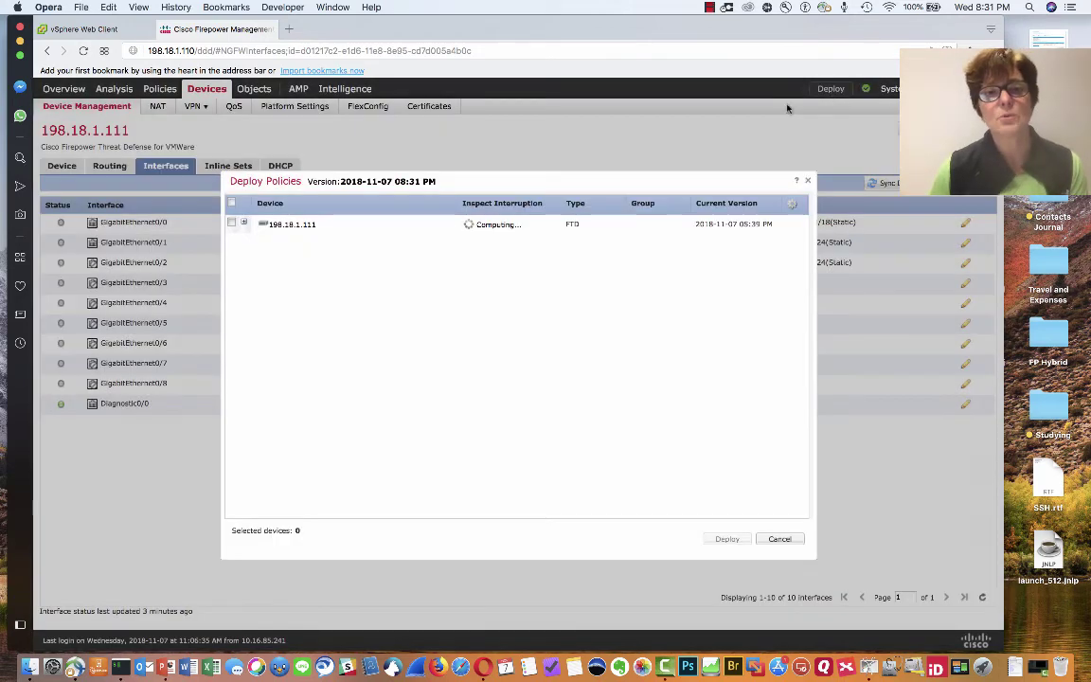
pyautogui.click(244, 224)
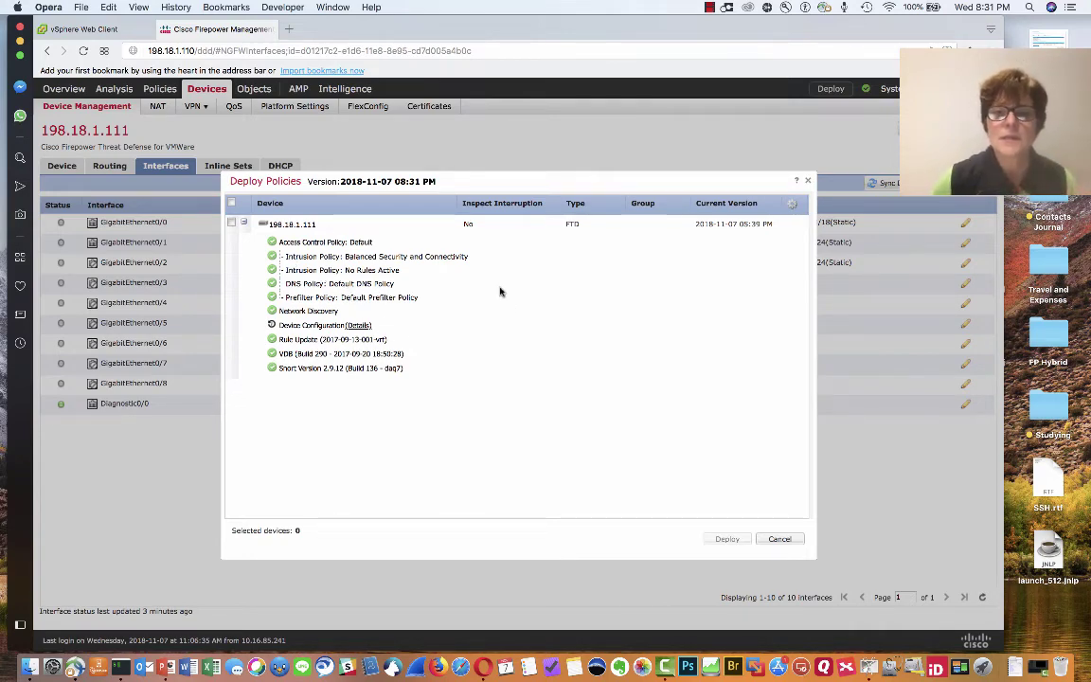
pyautogui.click(231, 224)
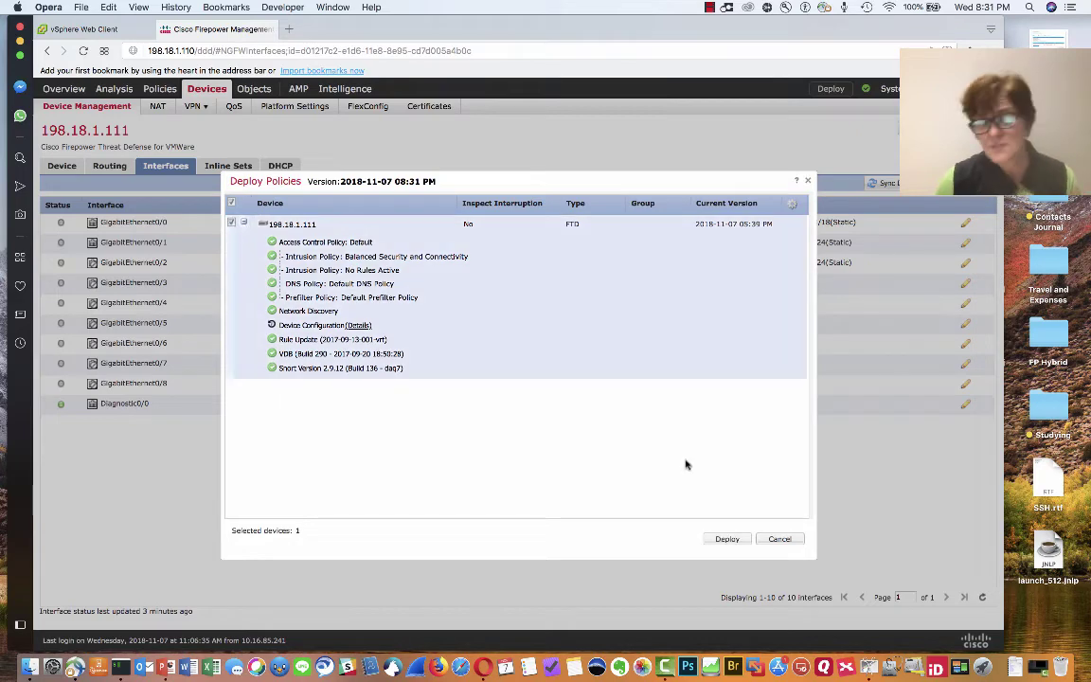
pyautogui.click(735, 538)
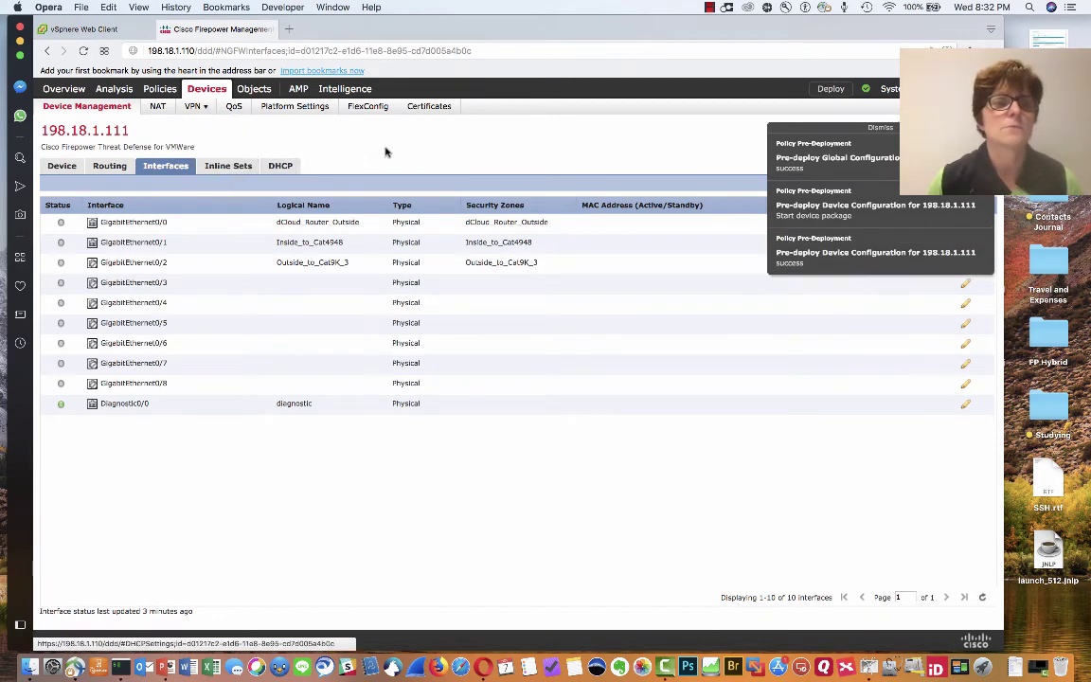
# Enable interface GigabitEthernet0/2 (Outside_to_Cat9K_3) on 198.18.1.111 and save the change.
pyautogui.click(84, 50)
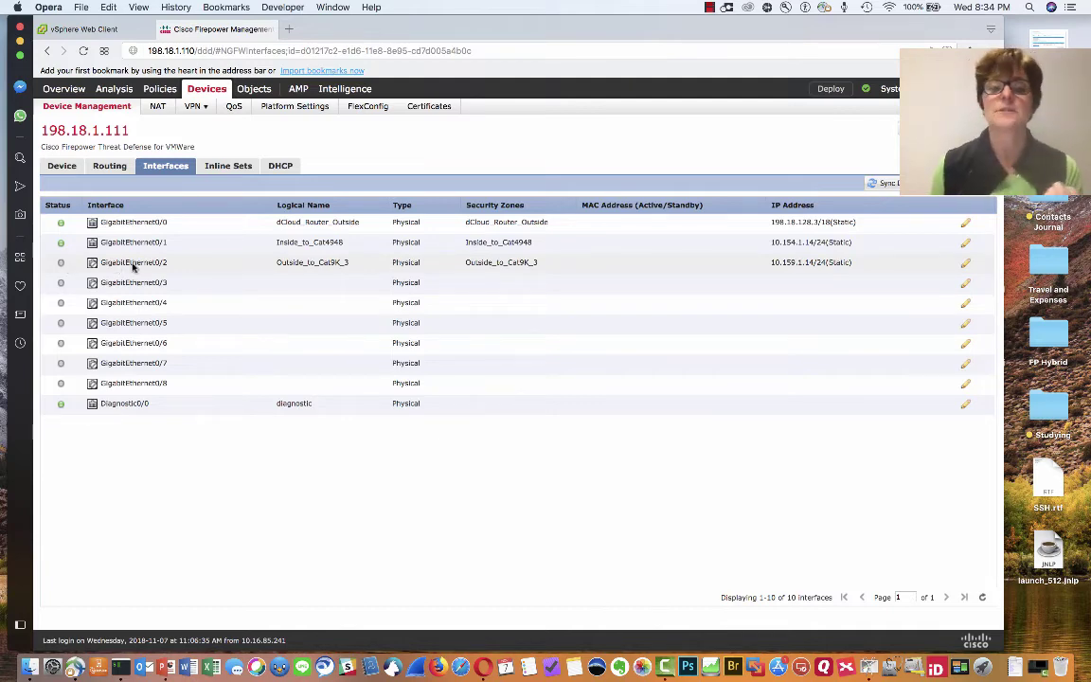
pyautogui.click(965, 263)
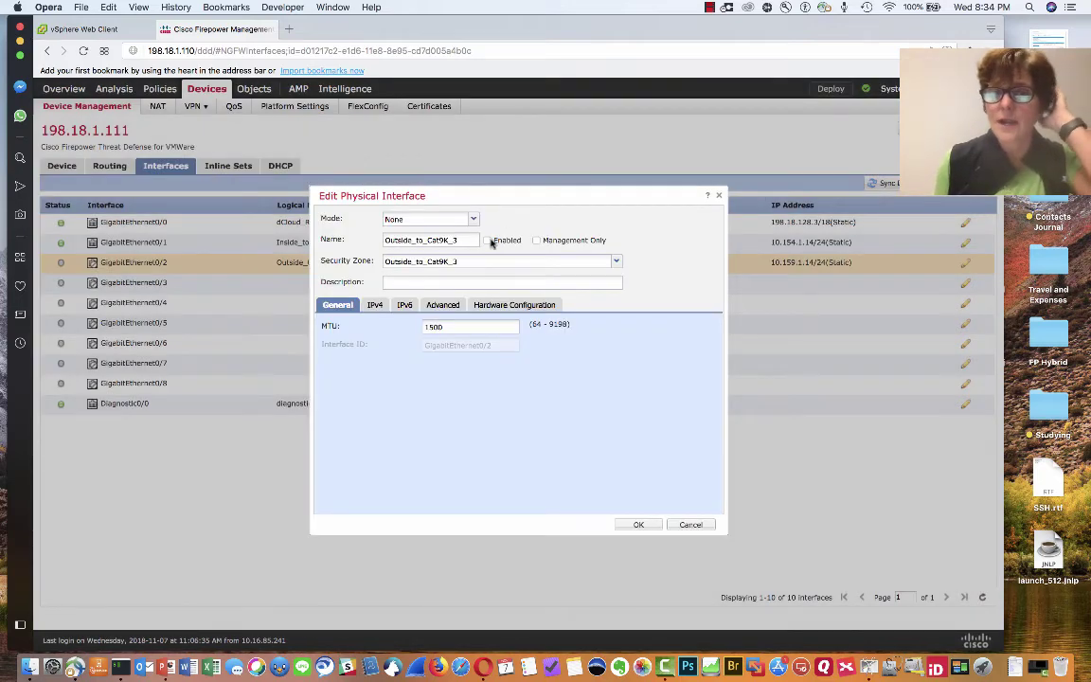
pyautogui.click(638, 524)
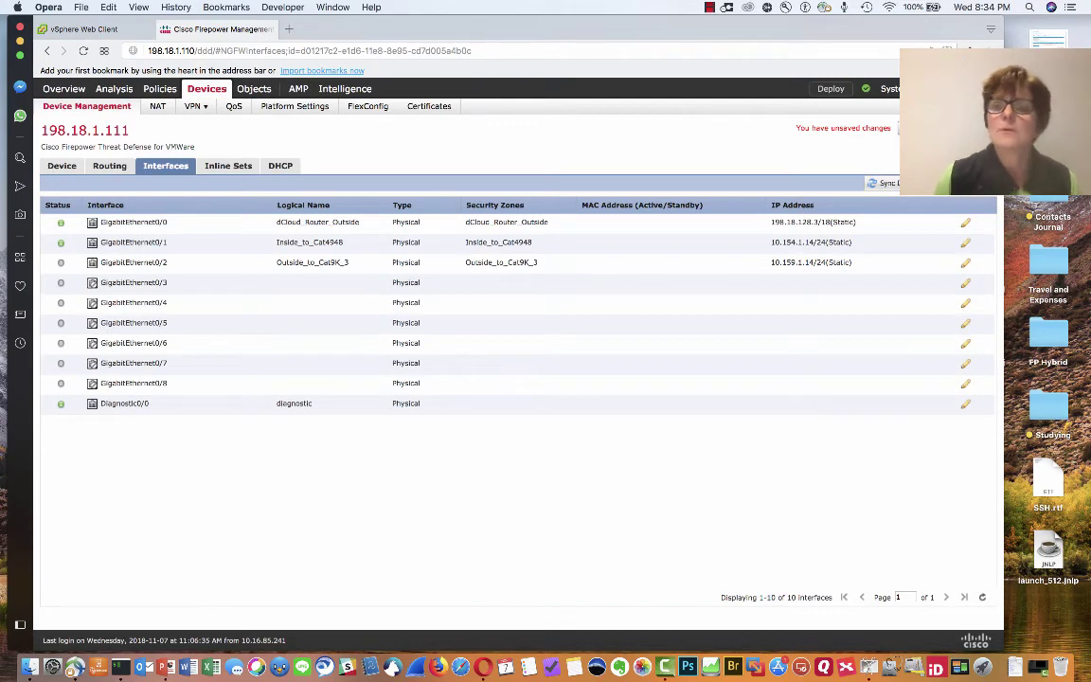
pyautogui.click(927, 128)
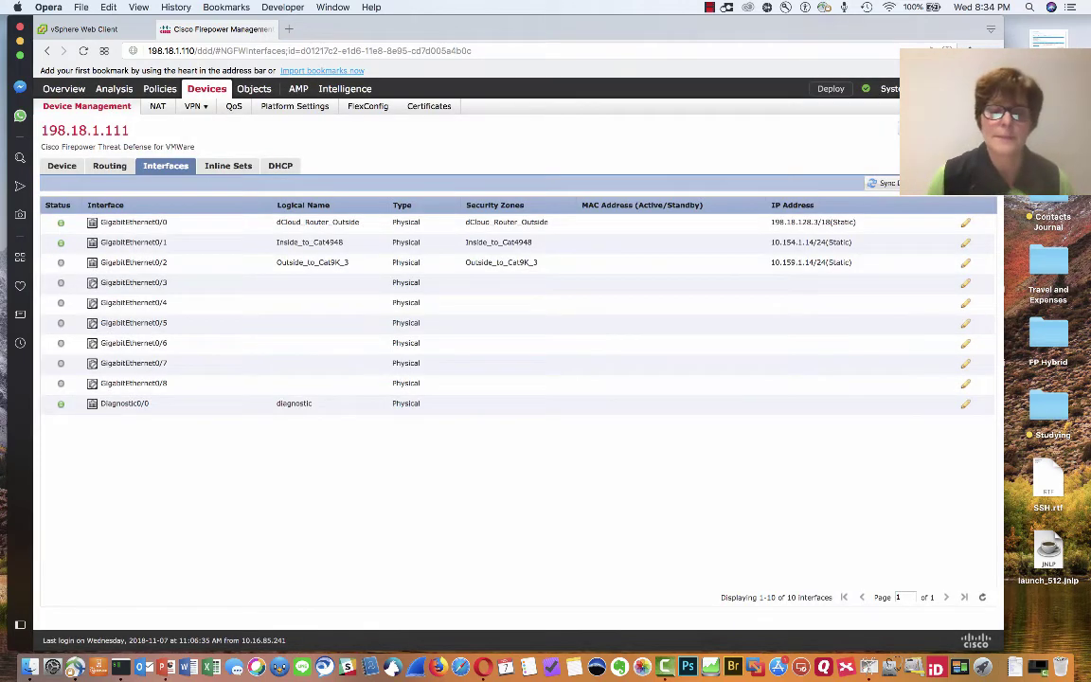
# Deploy the interface change to device 198.18.1.111, then bring up the iTerm2 terminal.
pyautogui.click(830, 88)
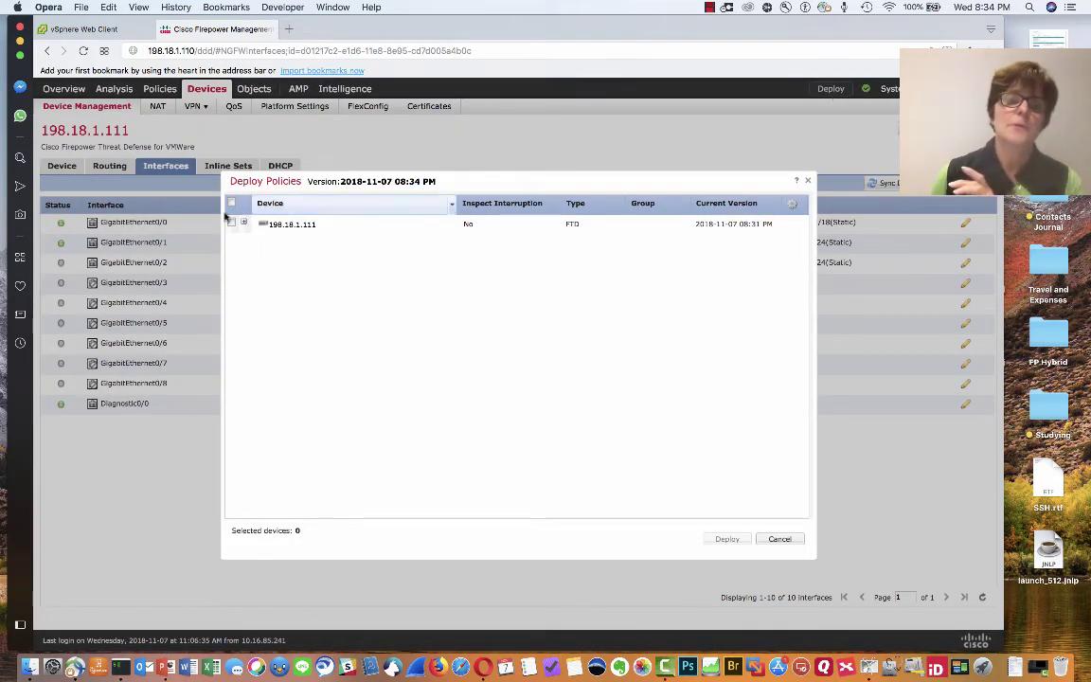
pyautogui.click(231, 223)
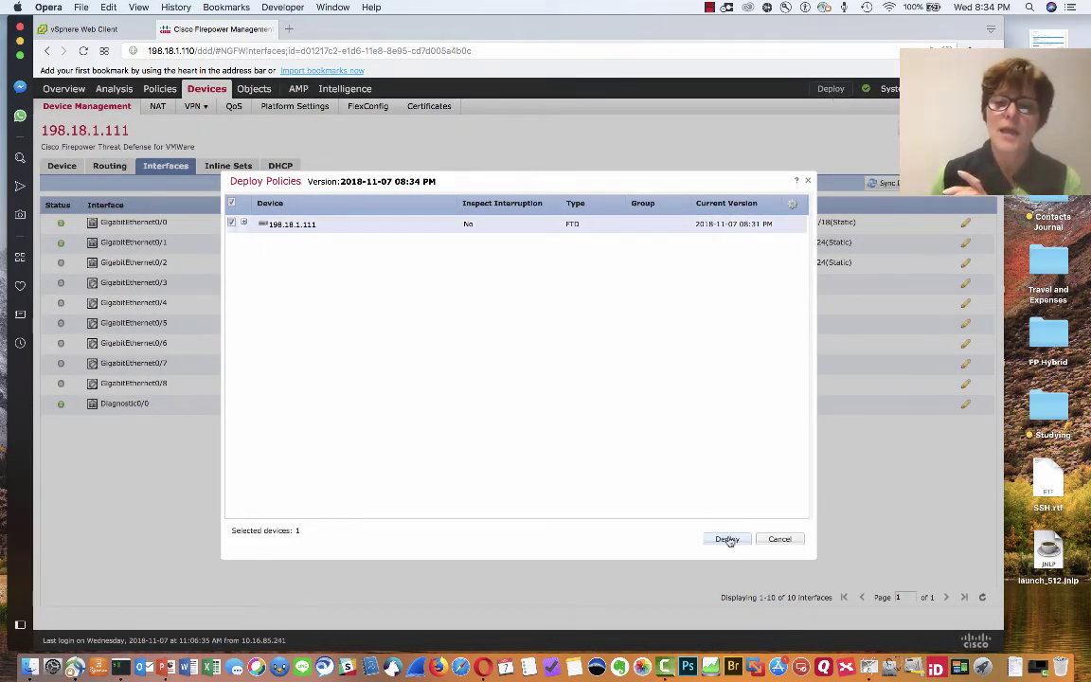
pyautogui.click(727, 538)
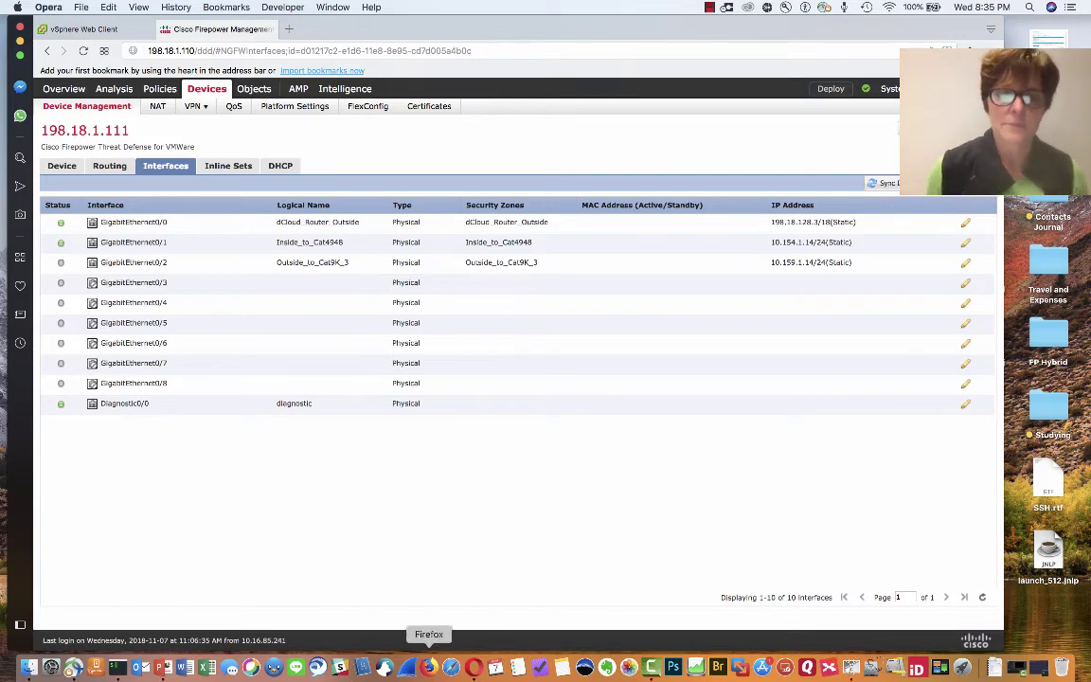
pyautogui.click(118, 668)
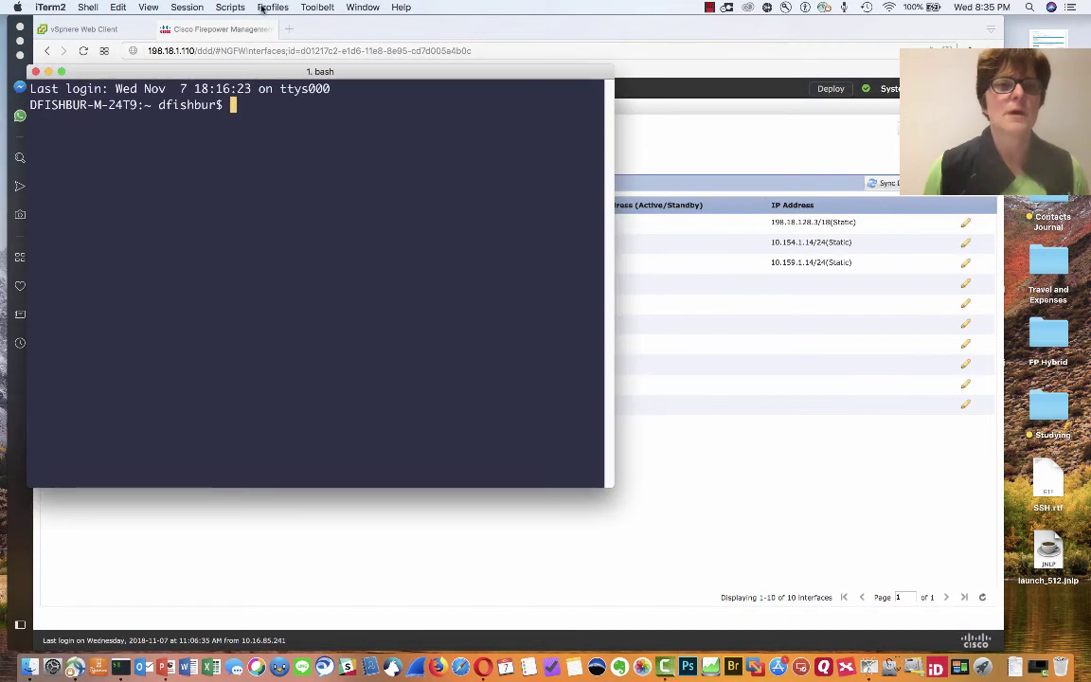
# SSH into the FTDv from a saved profile and display its running configuration.
pyautogui.click(271, 7)
pyautogui.moveTo(313, 112)
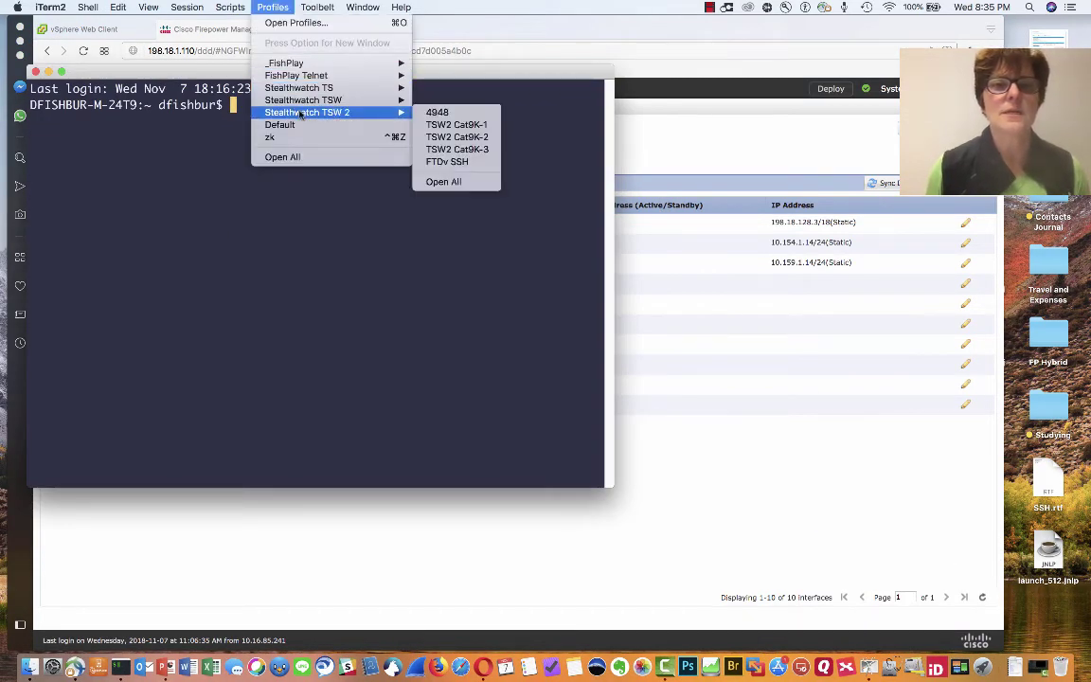
pyautogui.click(456, 166)
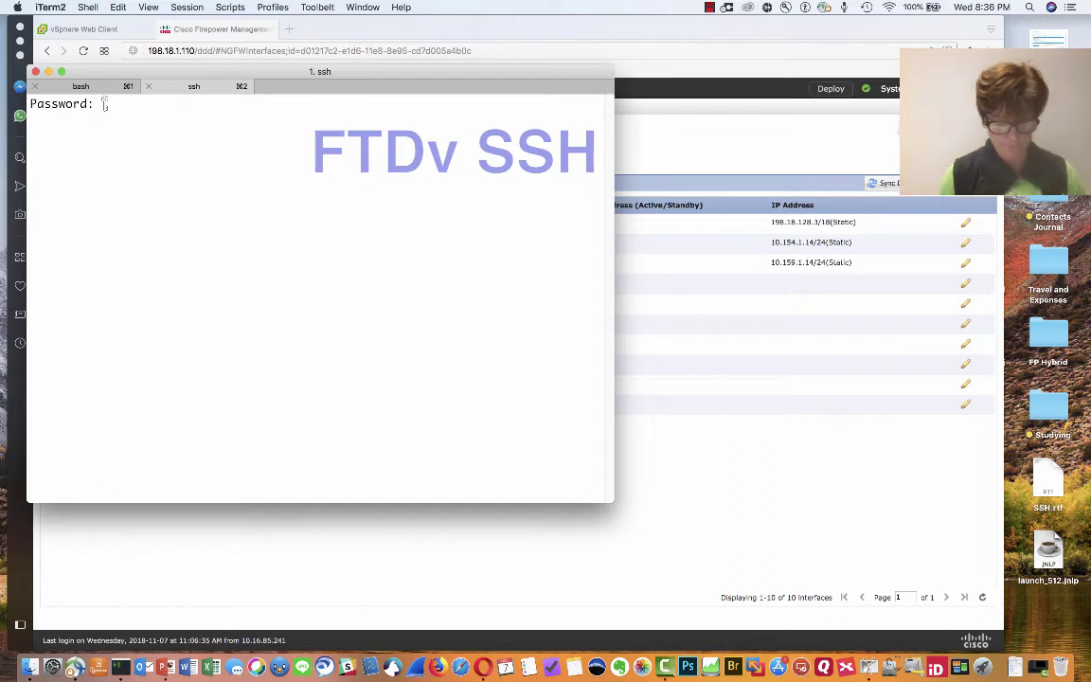
pyautogui.press('Return')
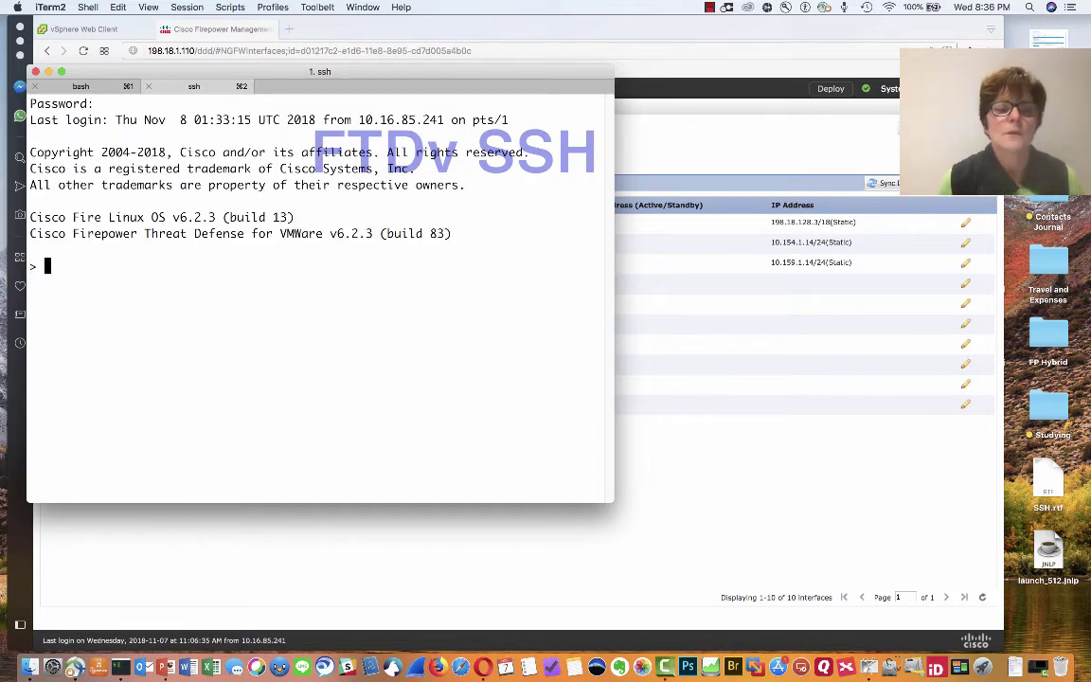
pyautogui.write('show run')
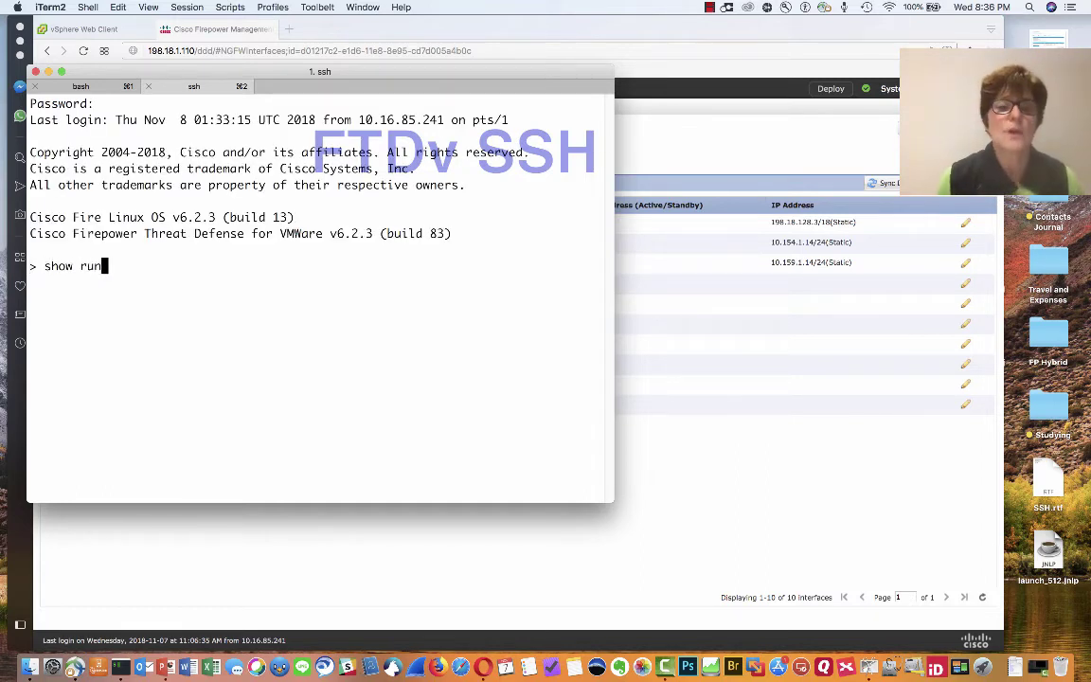
pyautogui.write('n')
pyautogui.press('Tab')
pyautogui.press('Return')
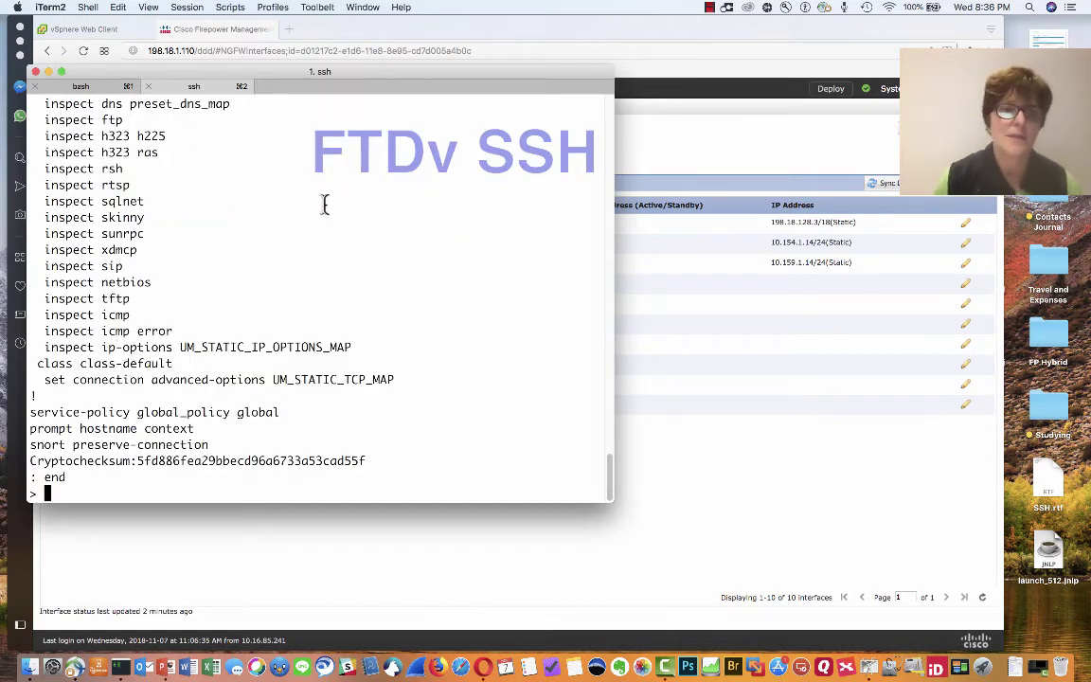
# Highlight interface addresses 198.18.128.3, 10.154.1.14 and 10.159.1.14 in the running config.
pyautogui.scroll(20, 323, 203)
pyautogui.scroll(20, 323, 203)
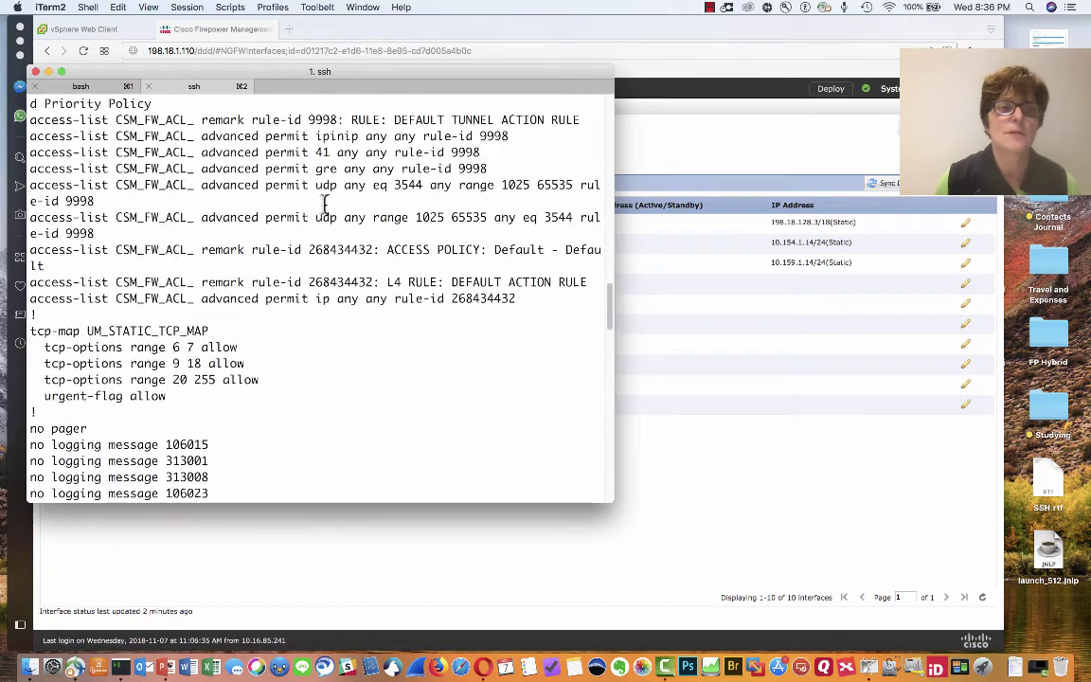
pyautogui.scroll(20, 324, 203)
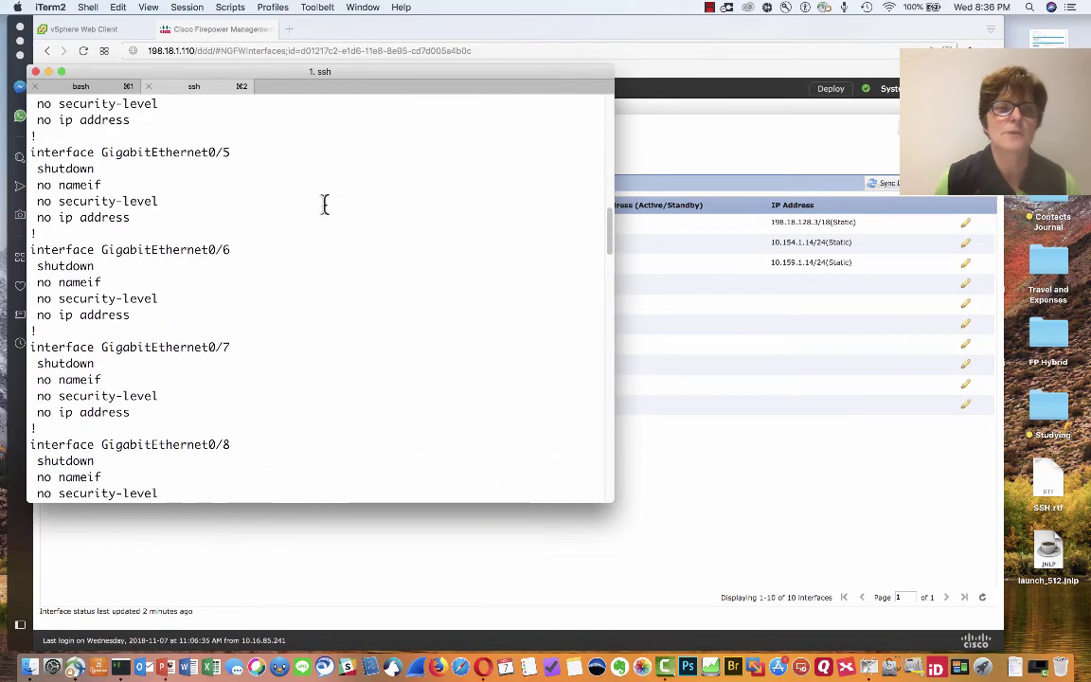
pyautogui.scroll(3, 324, 204)
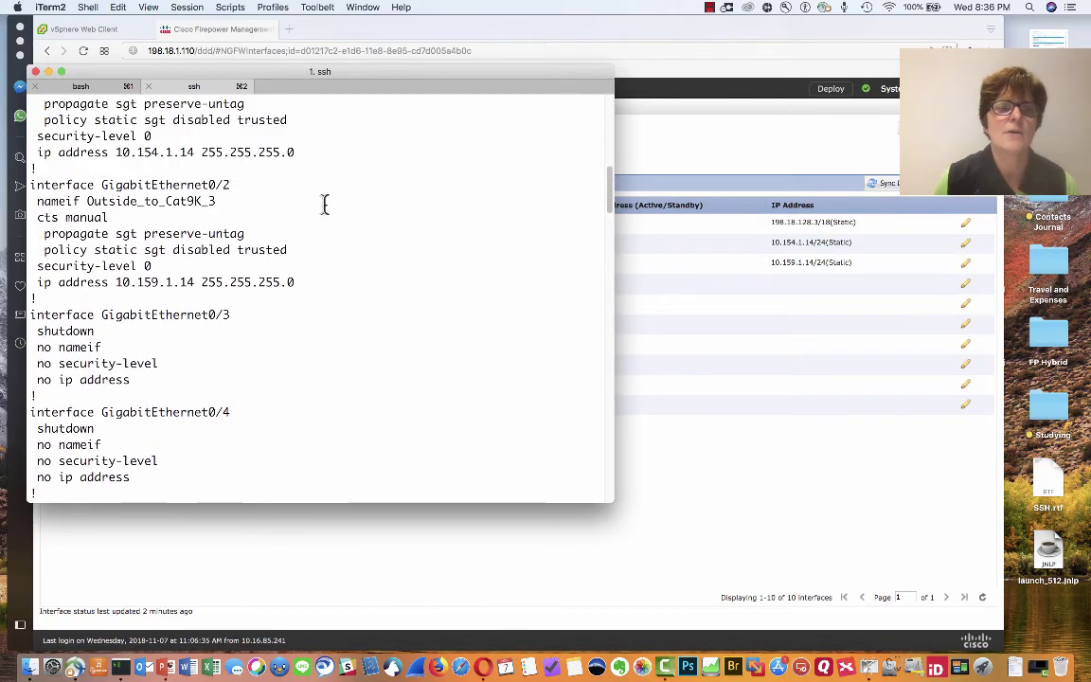
pyautogui.scroll(5, 323, 203)
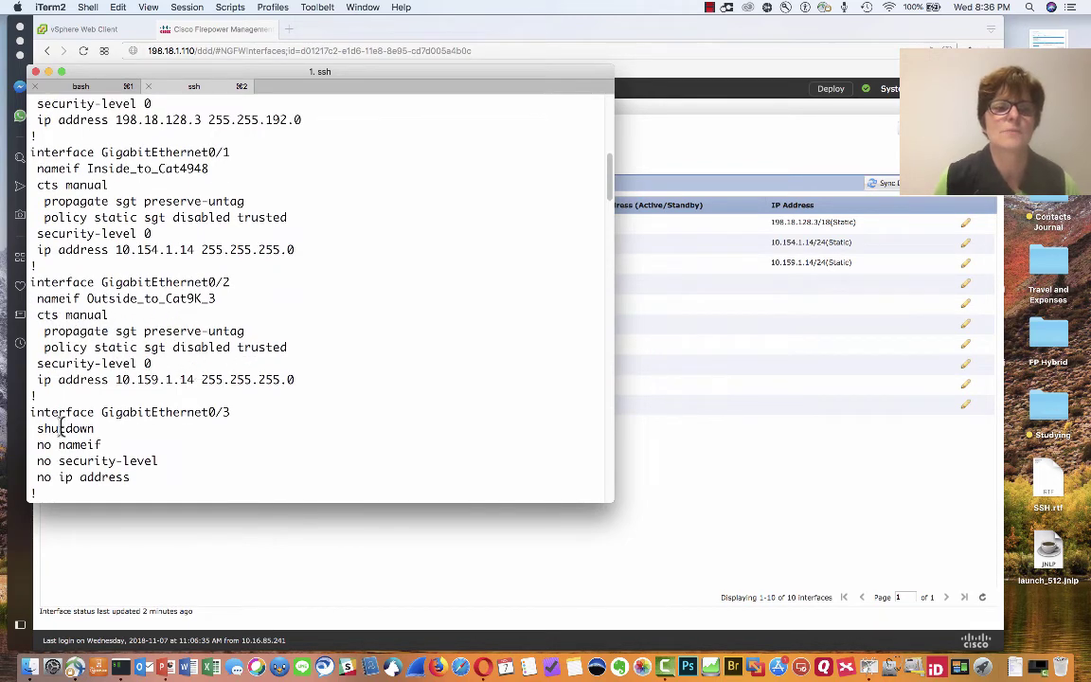
pyautogui.moveTo(36, 426); pyautogui.dragTo(105, 427)
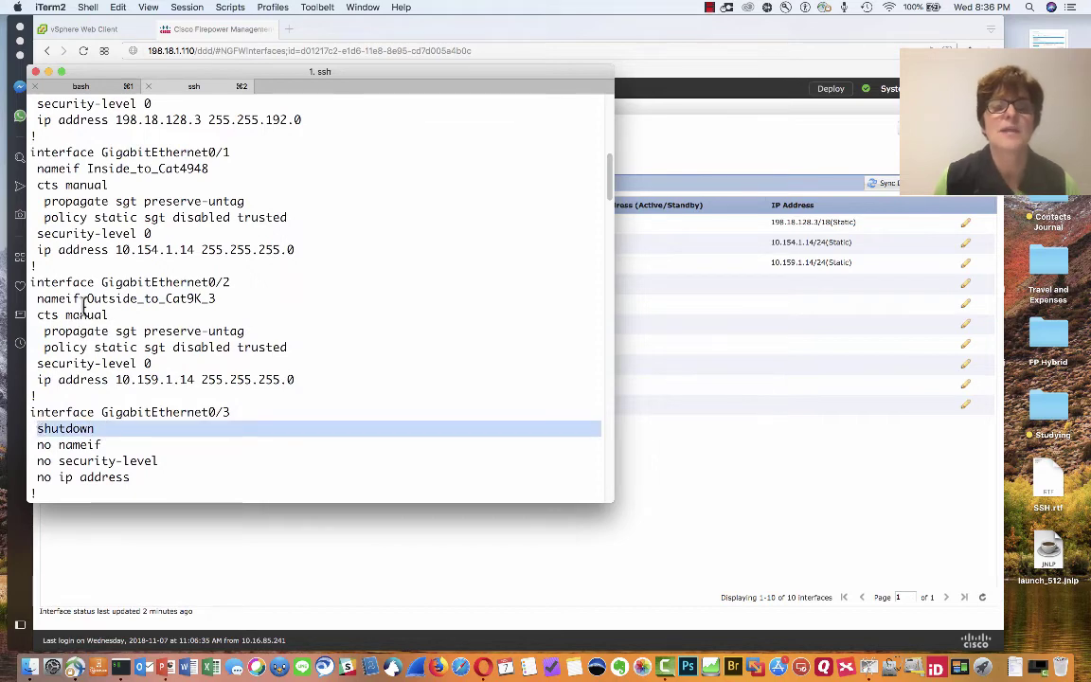
pyautogui.scroll(2, 145, 218)
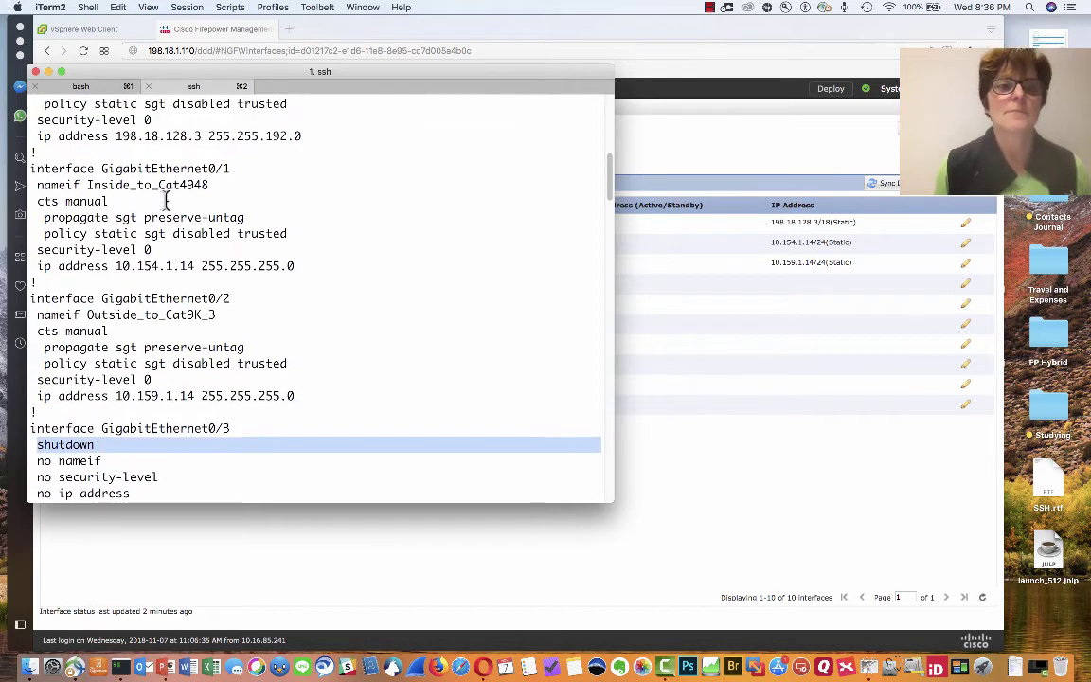
pyautogui.moveTo(116, 151); pyautogui.dragTo(202, 151)
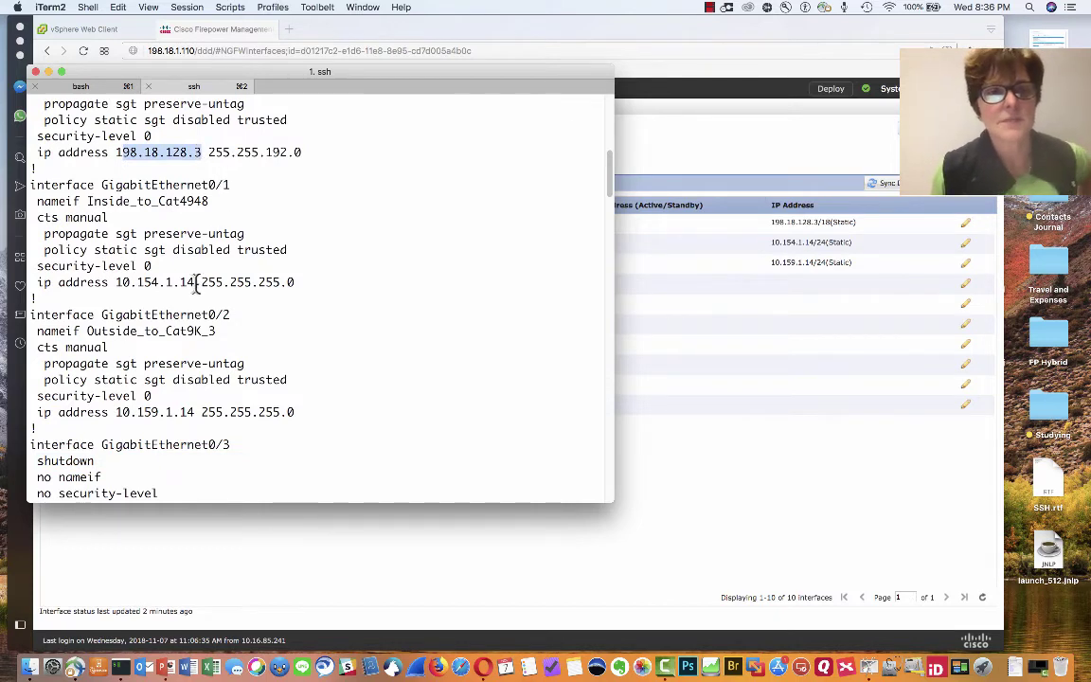
pyautogui.moveTo(193, 282); pyautogui.dragTo(115, 282)
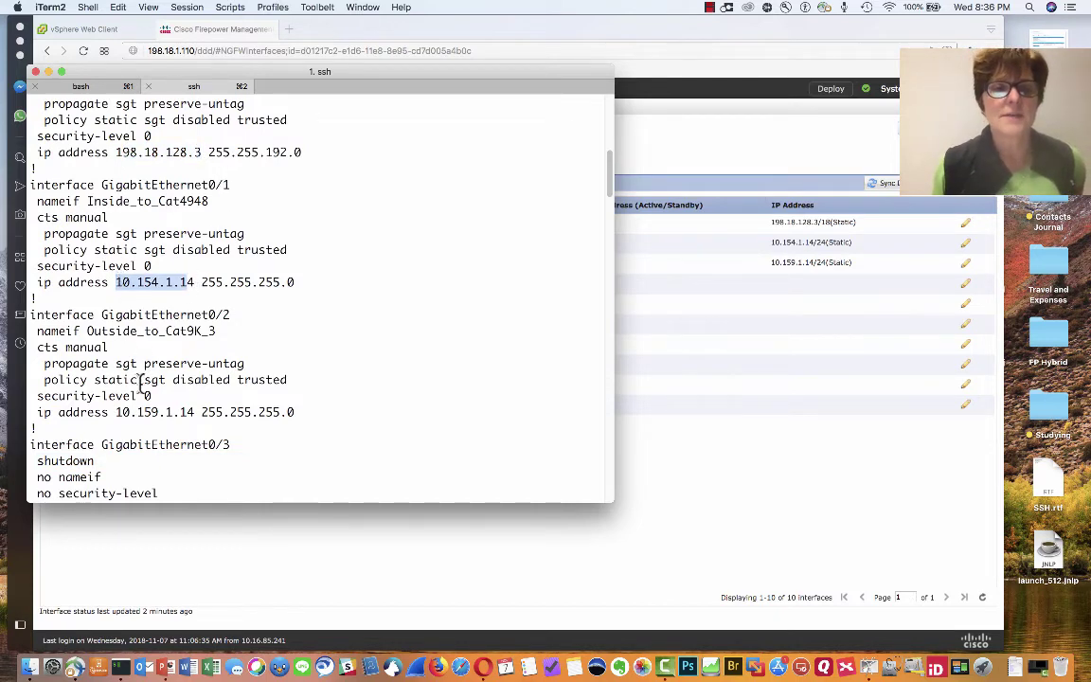
pyautogui.moveTo(116, 412); pyautogui.dragTo(196, 412)
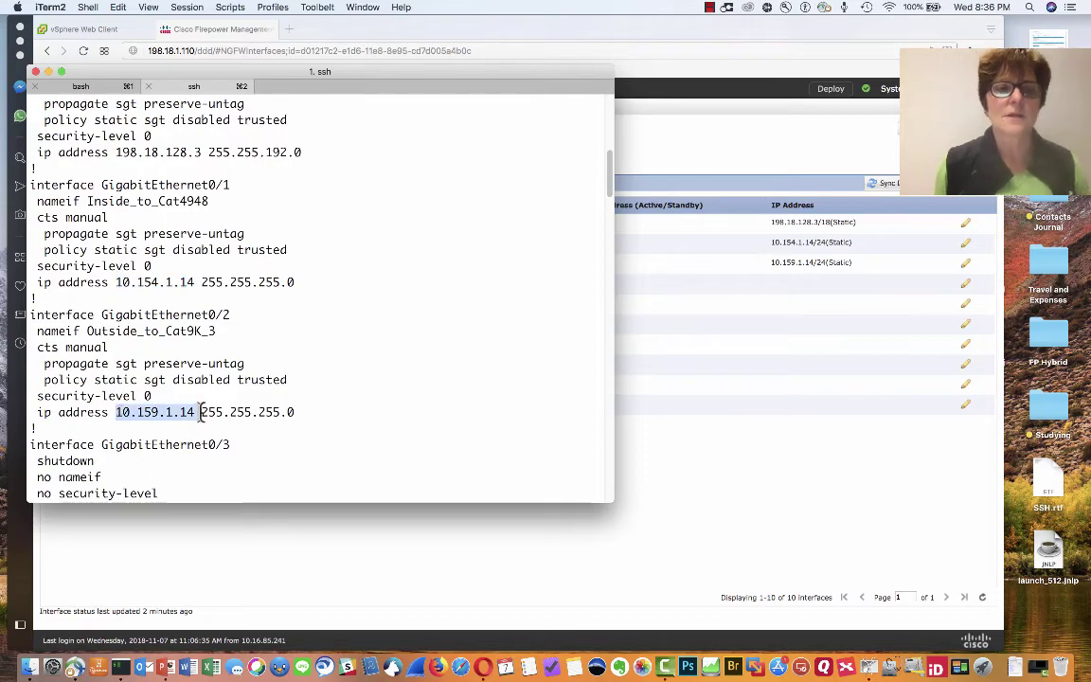
pyautogui.click(196, 412)
pyautogui.scroll(-10, 248, 282)
pyautogui.scroll(-20, 249, 284)
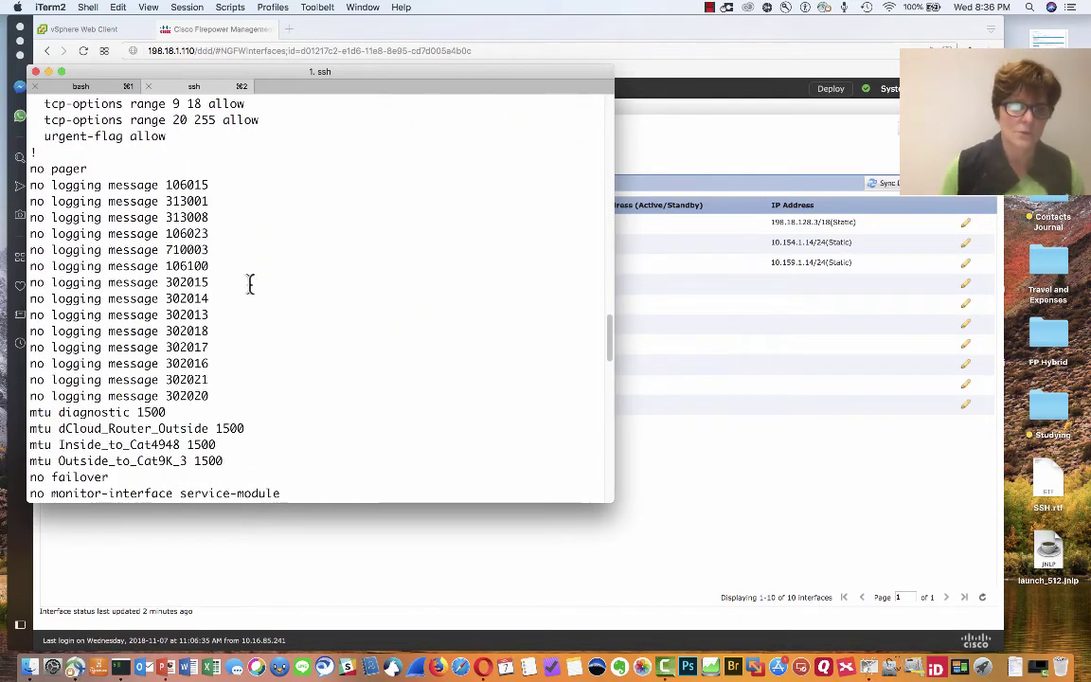
pyautogui.scroll(-10, 249, 284)
# Ping 198.18.128.1, 10.154.1.4 and 10.159.1.9 from the FTD, each succeeding 100%.
pyautogui.write('ping 198.18.1')
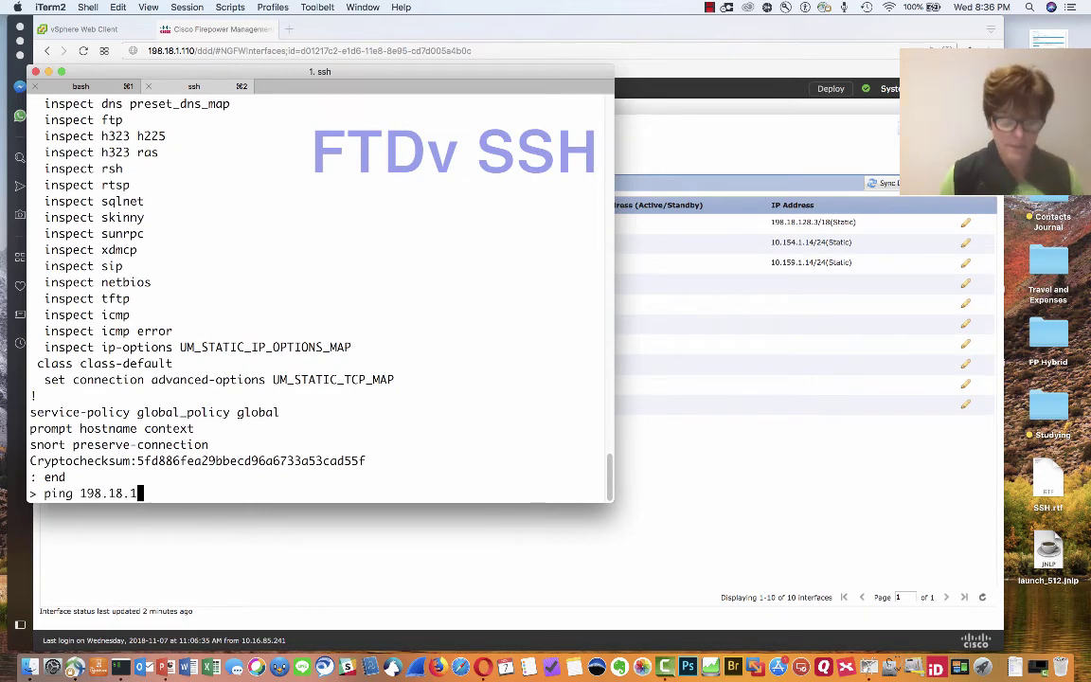
pyautogui.write('28.1')
pyautogui.press('Return')
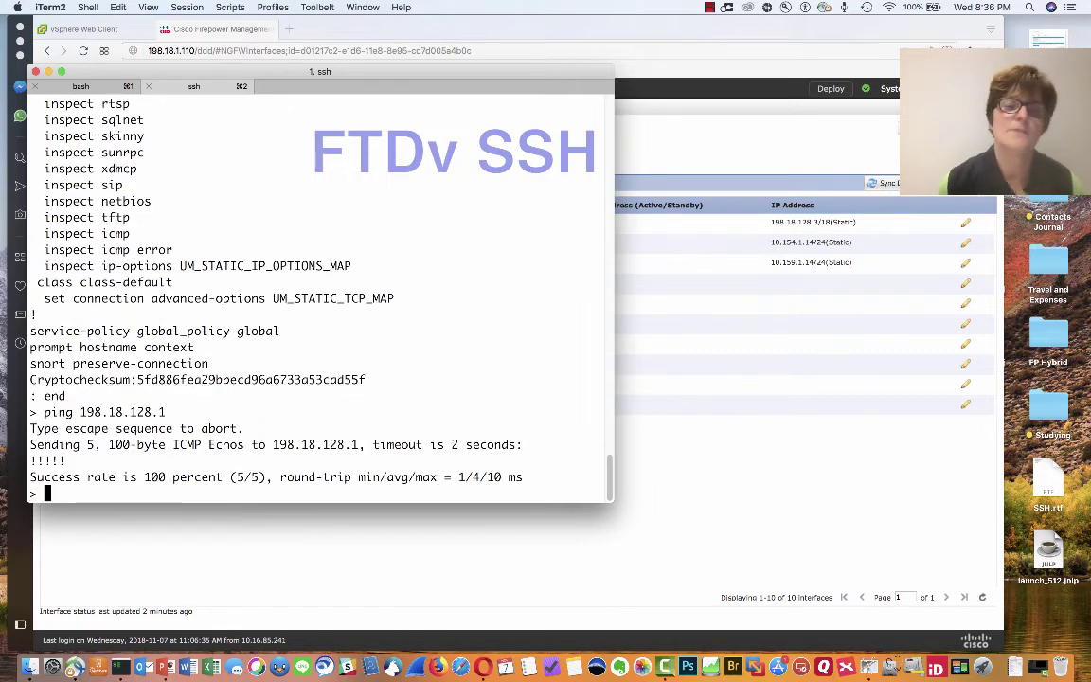
pyautogui.write('ping ')
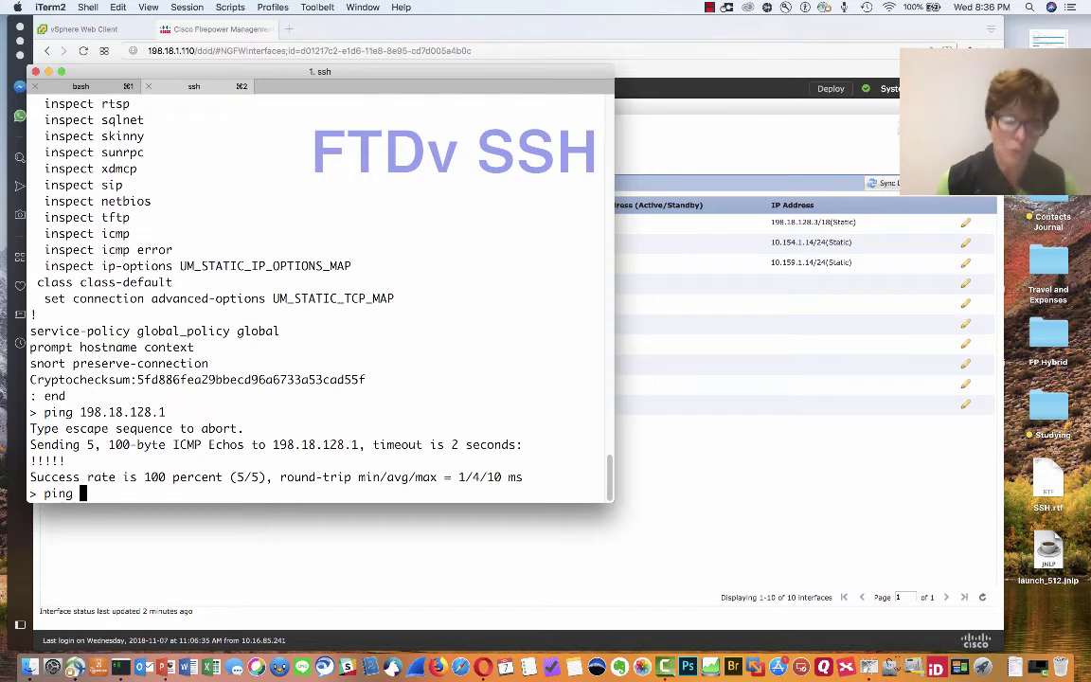
pyautogui.write('10.15')
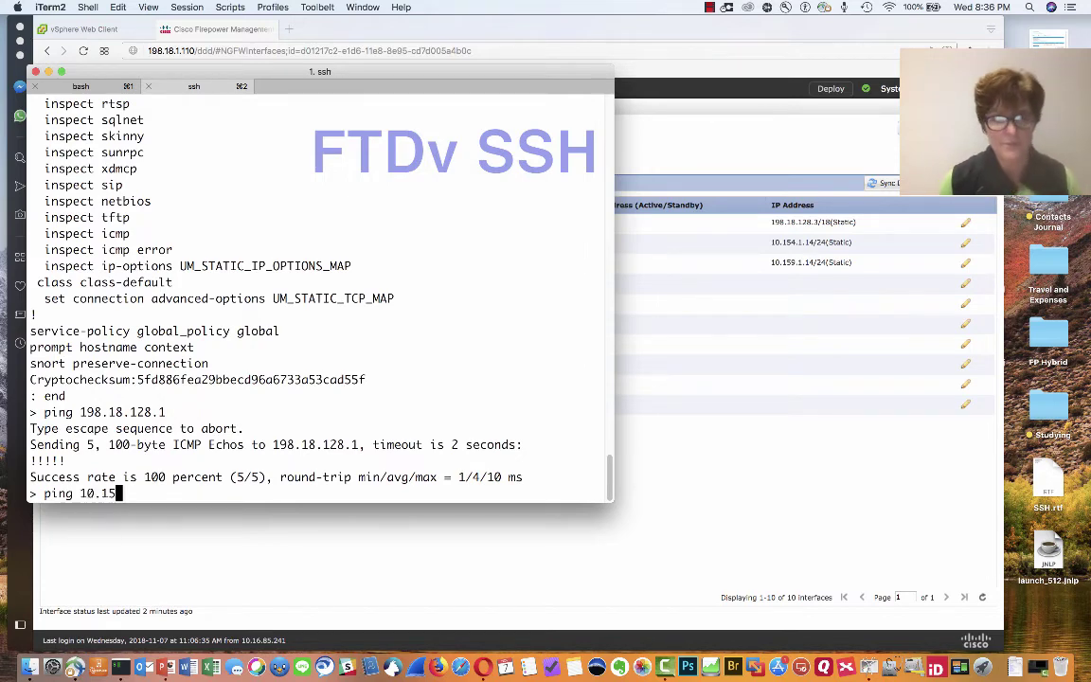
pyautogui.write('4.1.4')
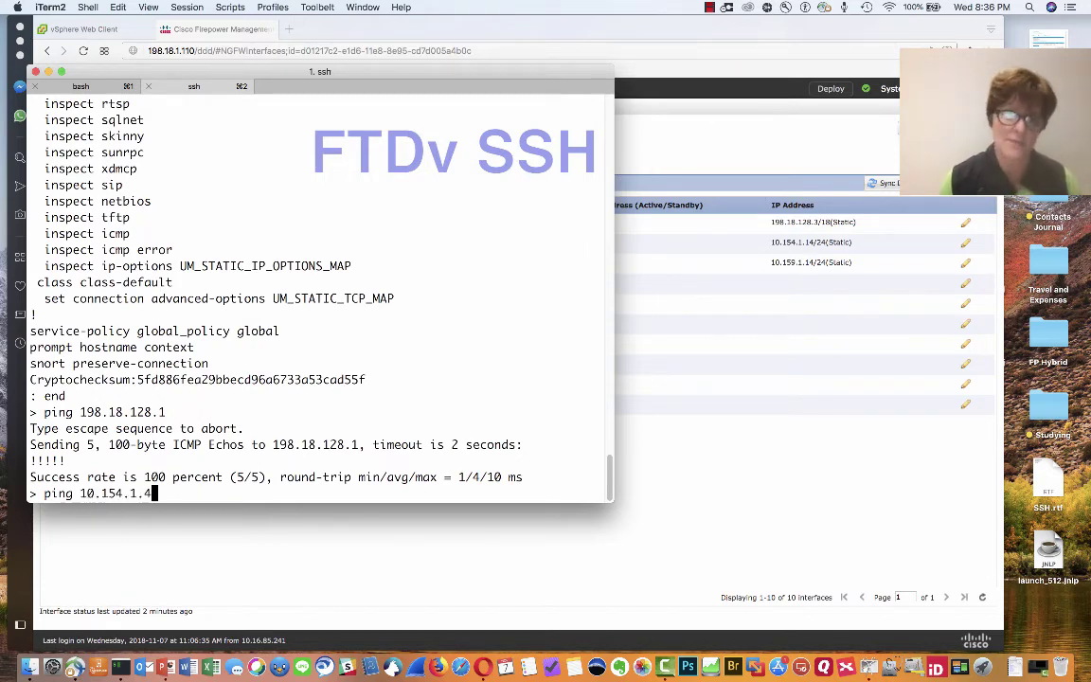
pyautogui.press('Return')
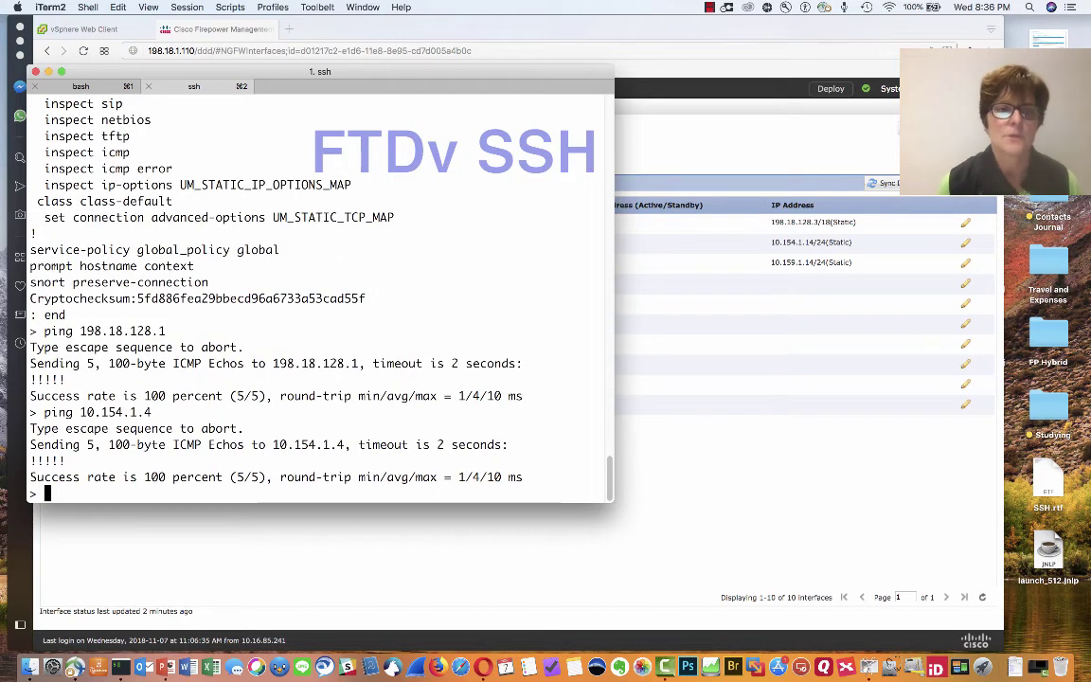
pyautogui.write('ping 1')
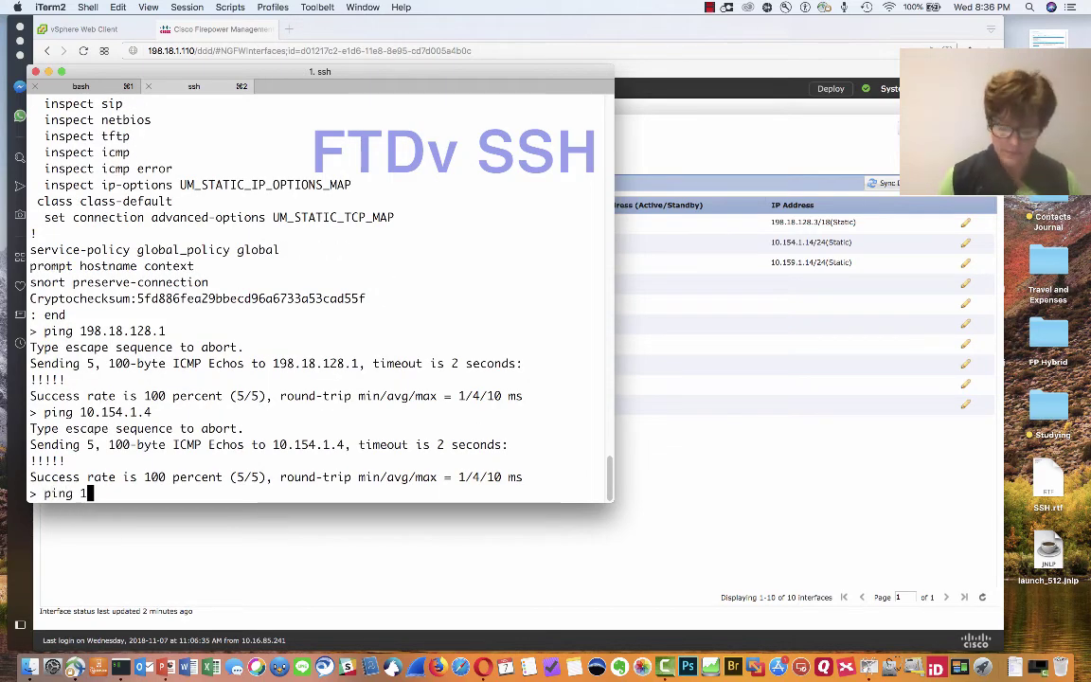
pyautogui.write('0.159')
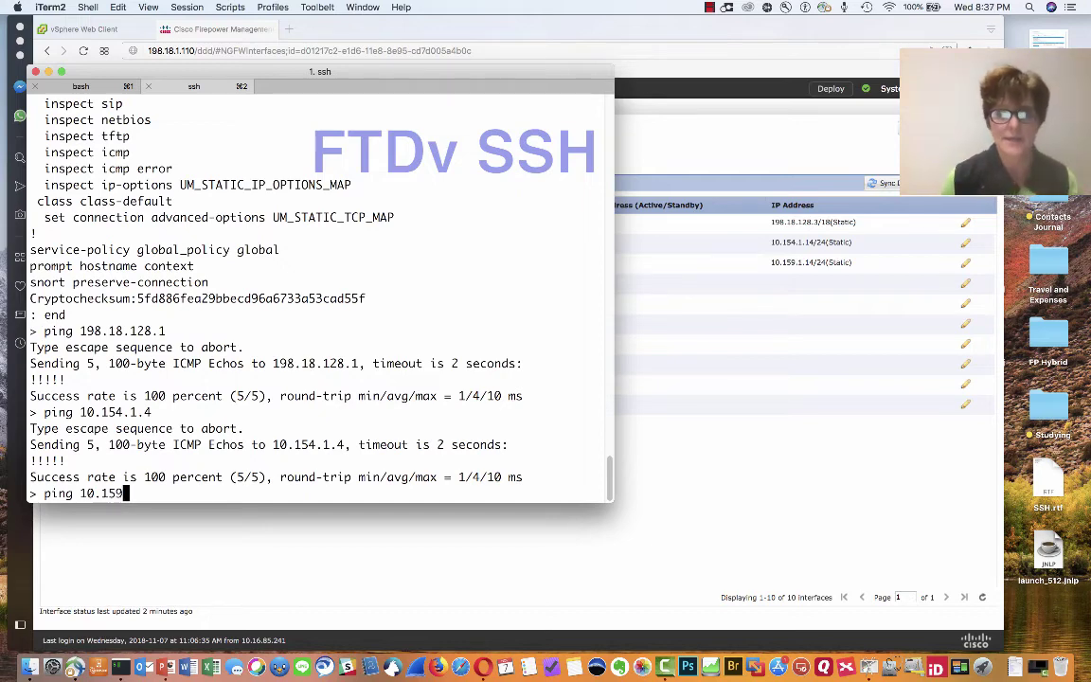
pyautogui.write('.')
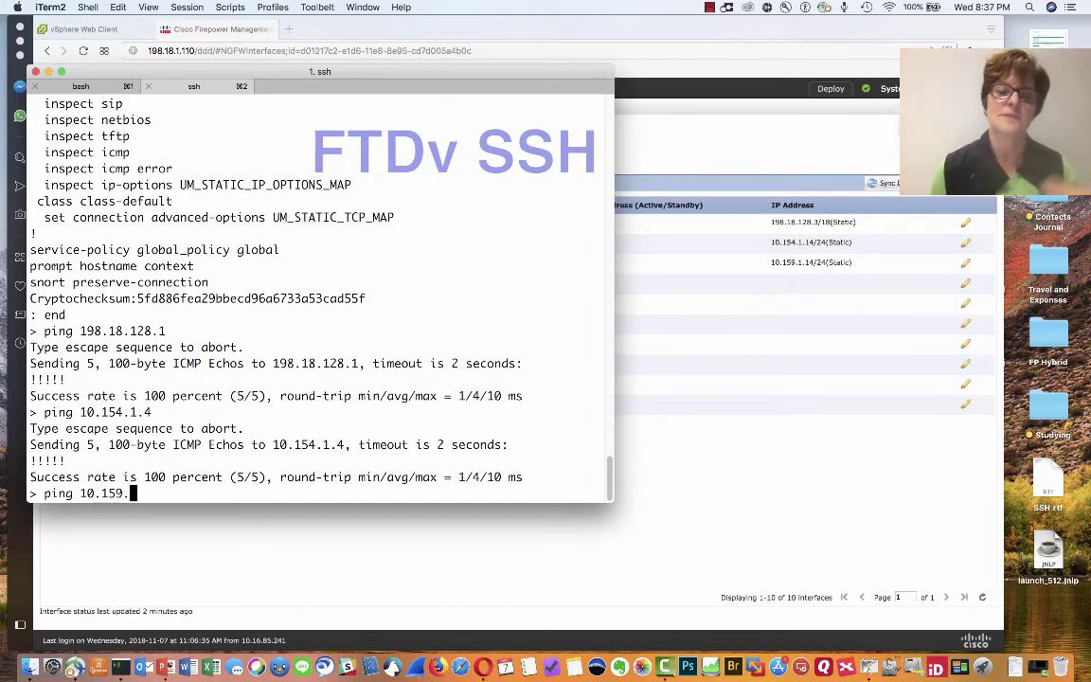
pyautogui.write('1.9')
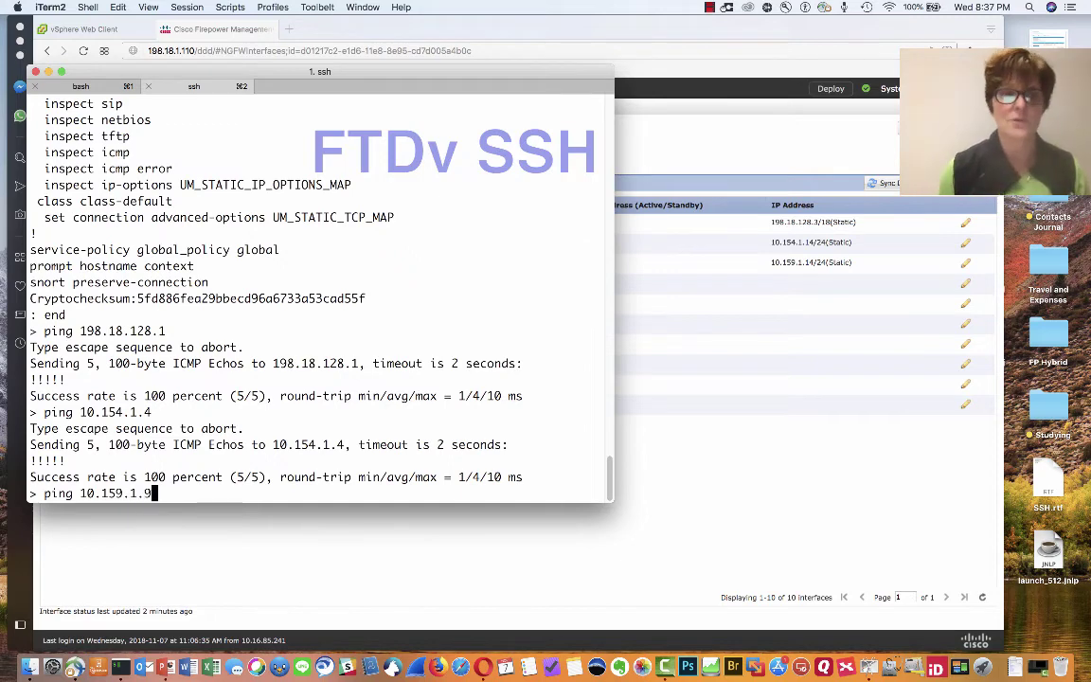
pyautogui.press('Return')
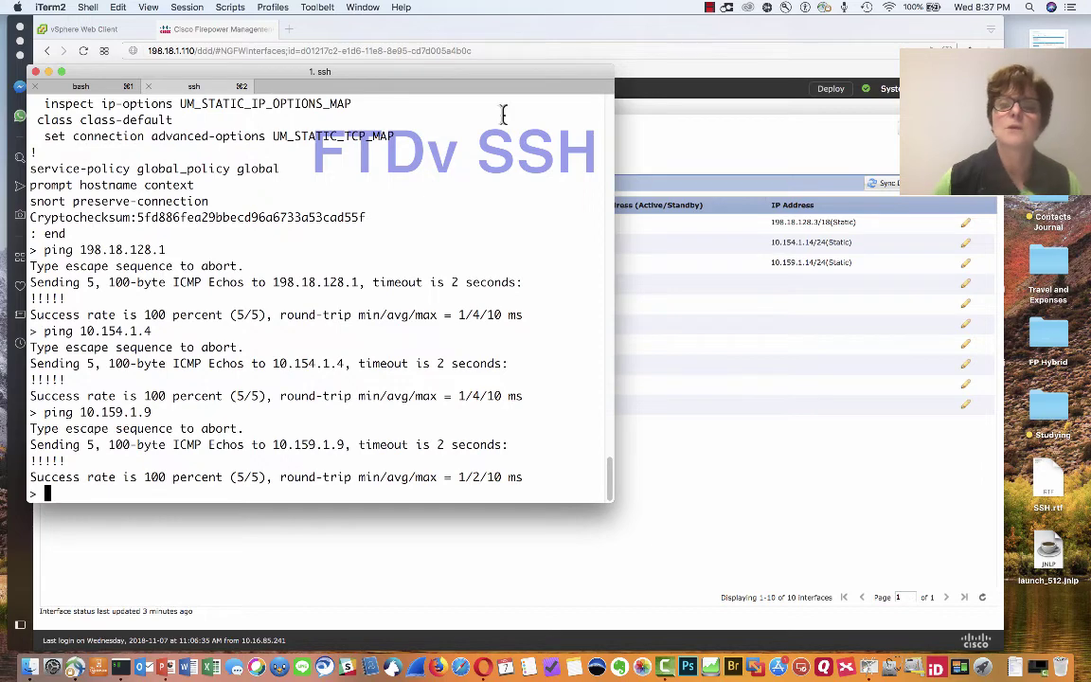
pyautogui.click(638, 140)
# Enable OSPF Process 1 with the Internal Router role on 198.18.1.111 and begin a new area.
pyautogui.click(111, 166)
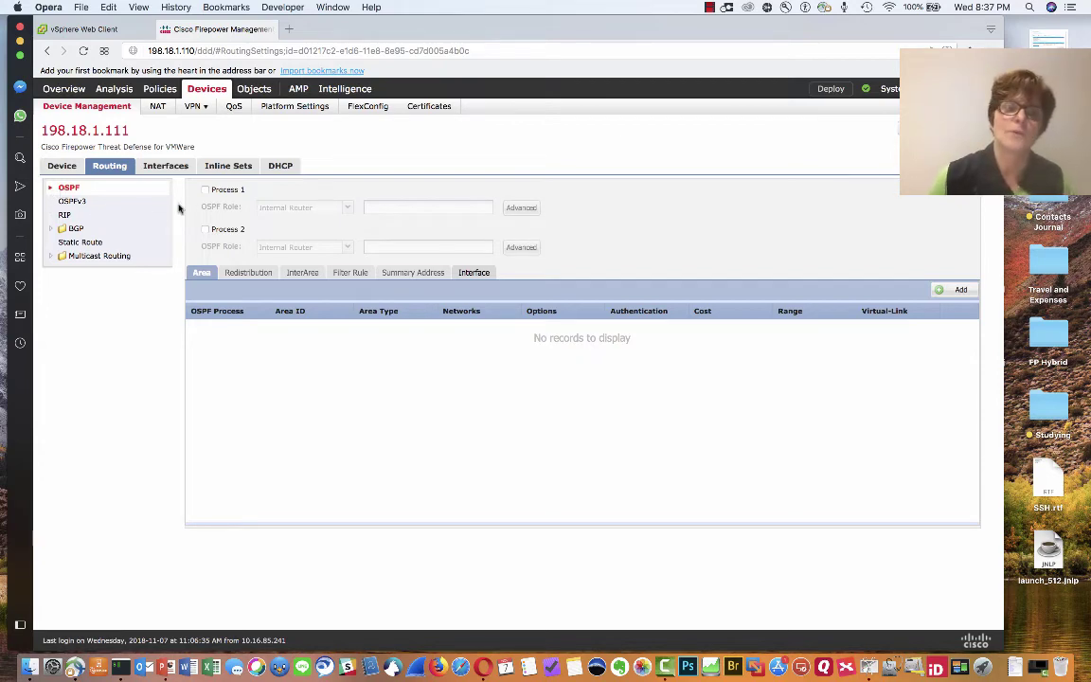
pyautogui.click(204, 190)
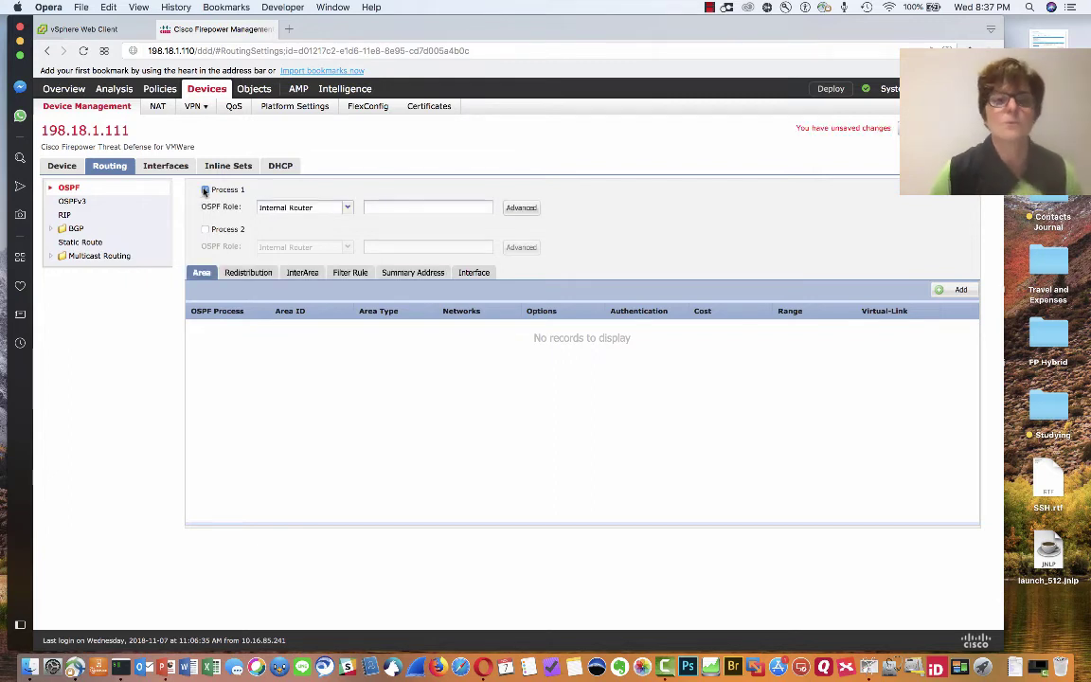
pyautogui.click(346, 208)
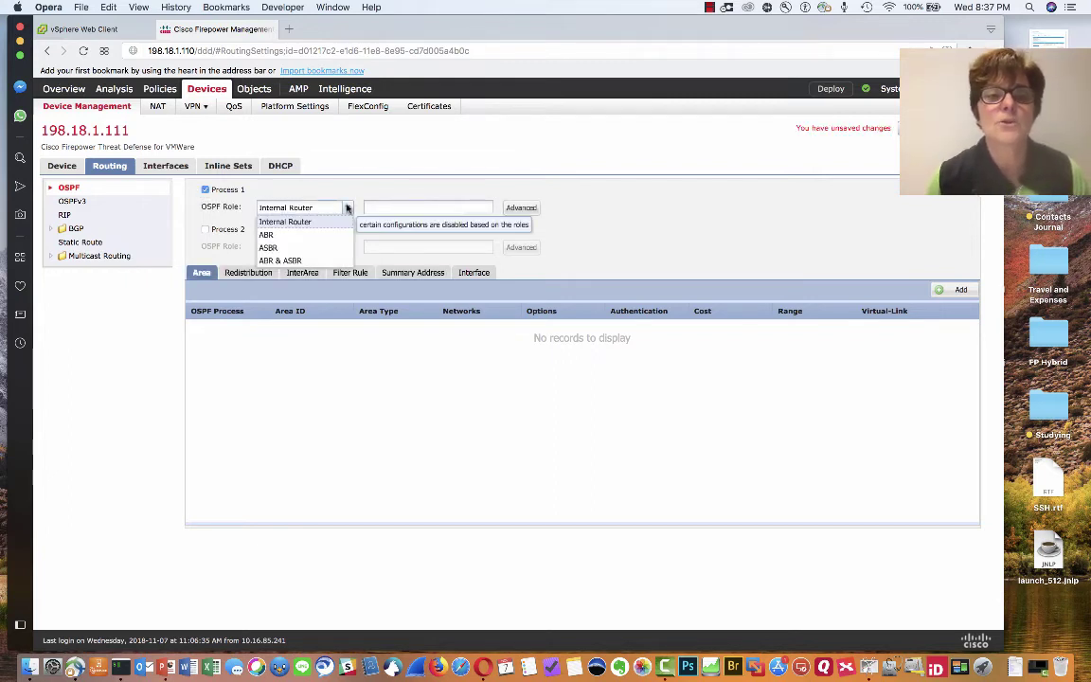
pyautogui.click(315, 221)
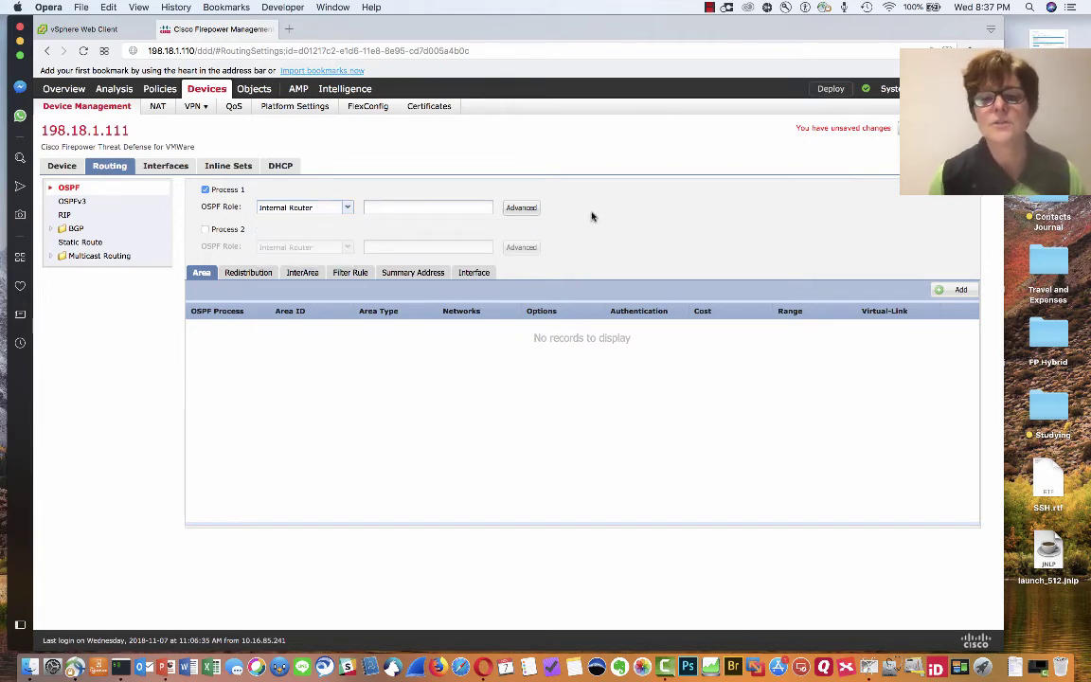
pyautogui.click(956, 290)
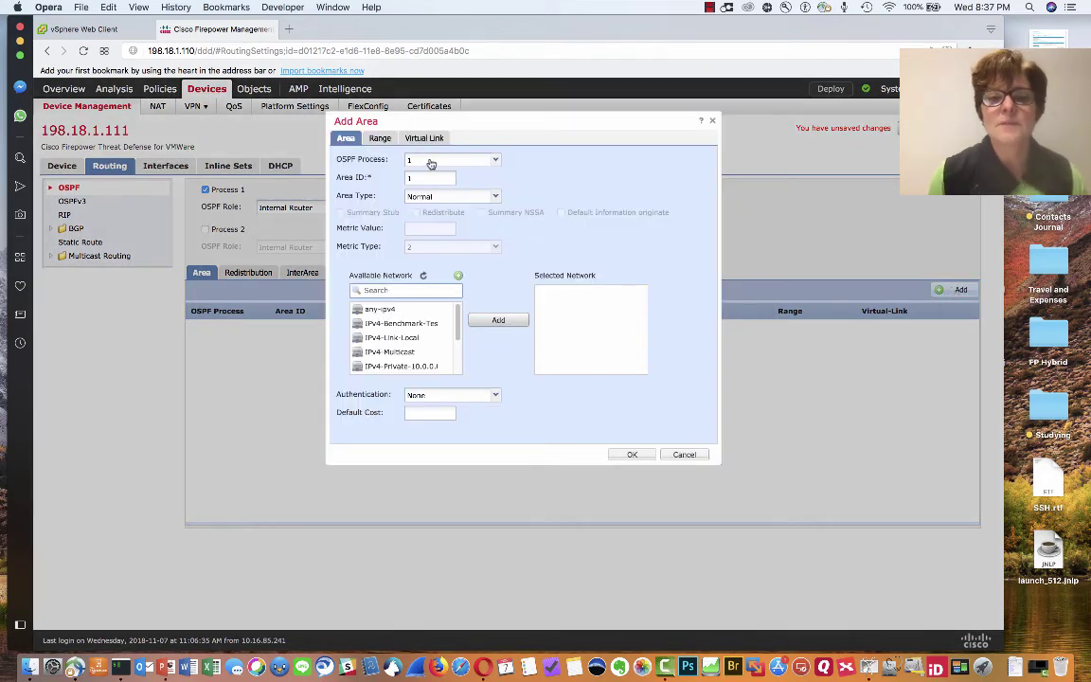
# Set the OSPF area ID to 0 and start network object FTDv_to_dCLOUD for 198.18.128.3/32.
pyautogui.press('BackSpace')
pyautogui.write('0')
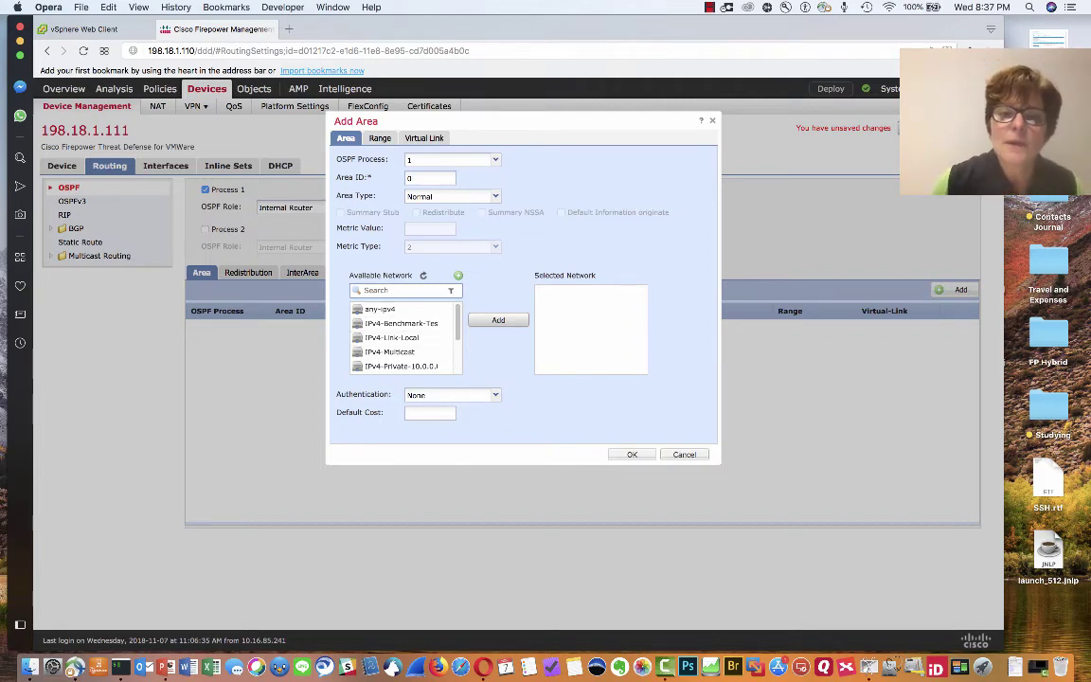
pyautogui.click(457, 274)
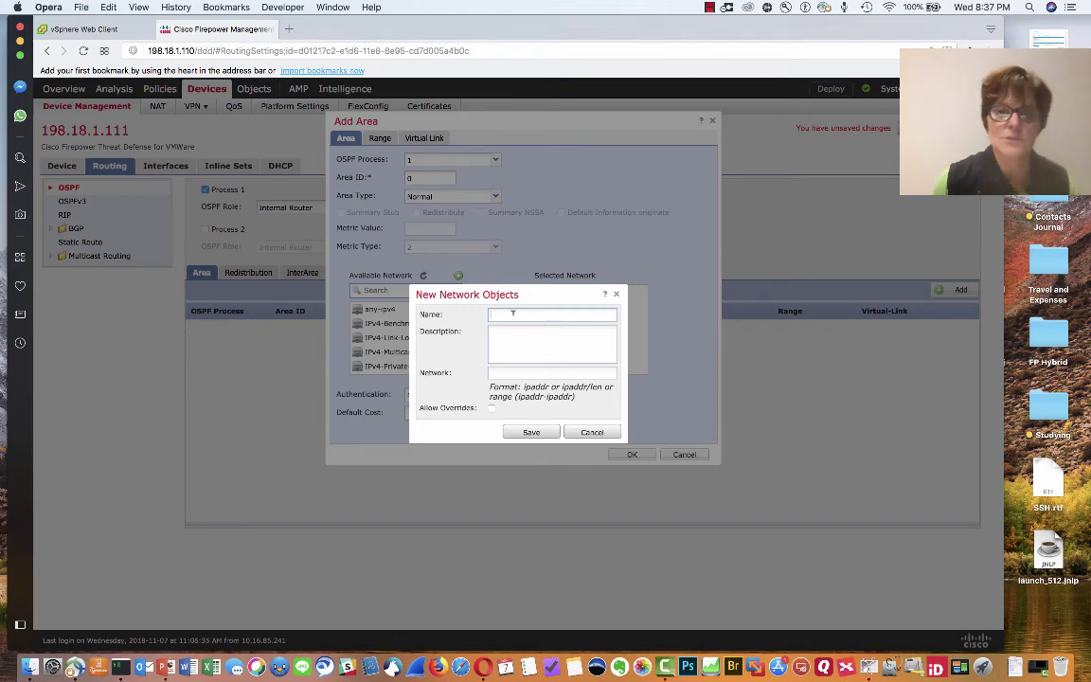
pyautogui.click(512, 313)
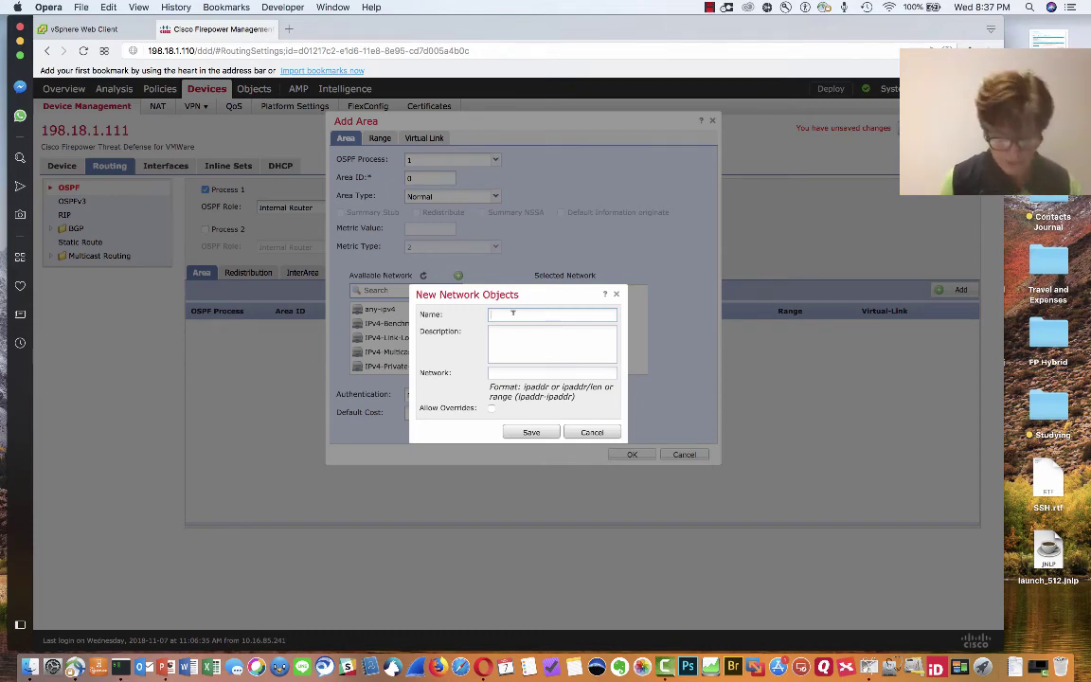
pyautogui.write('FTD')
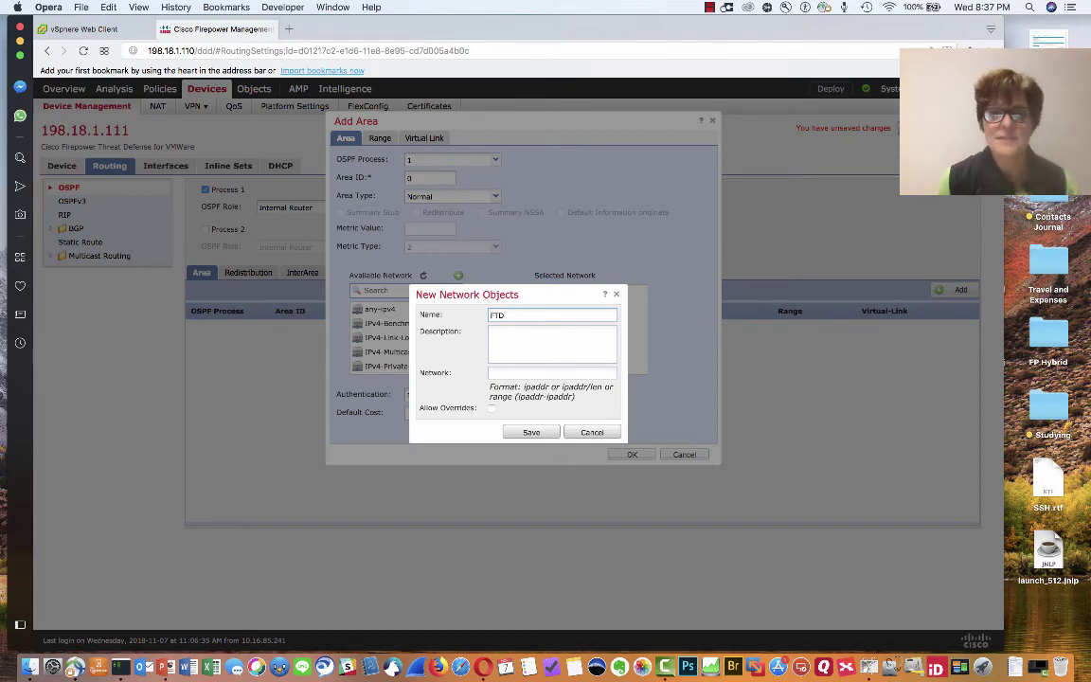
pyautogui.write('v_to')
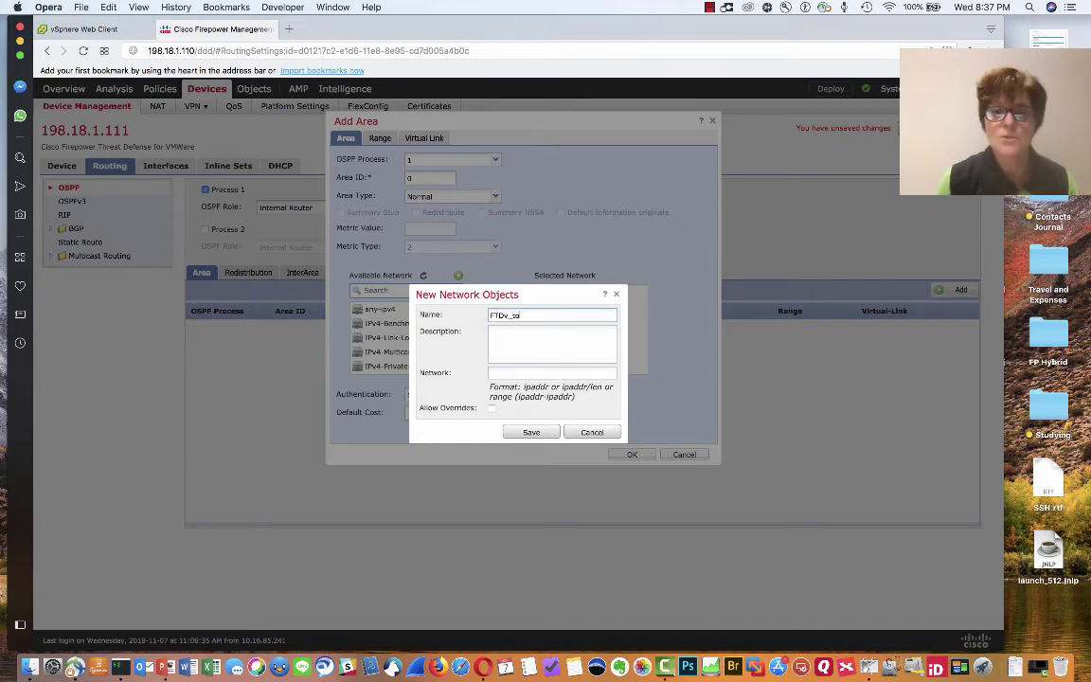
pyautogui.write('_dCLOUD')
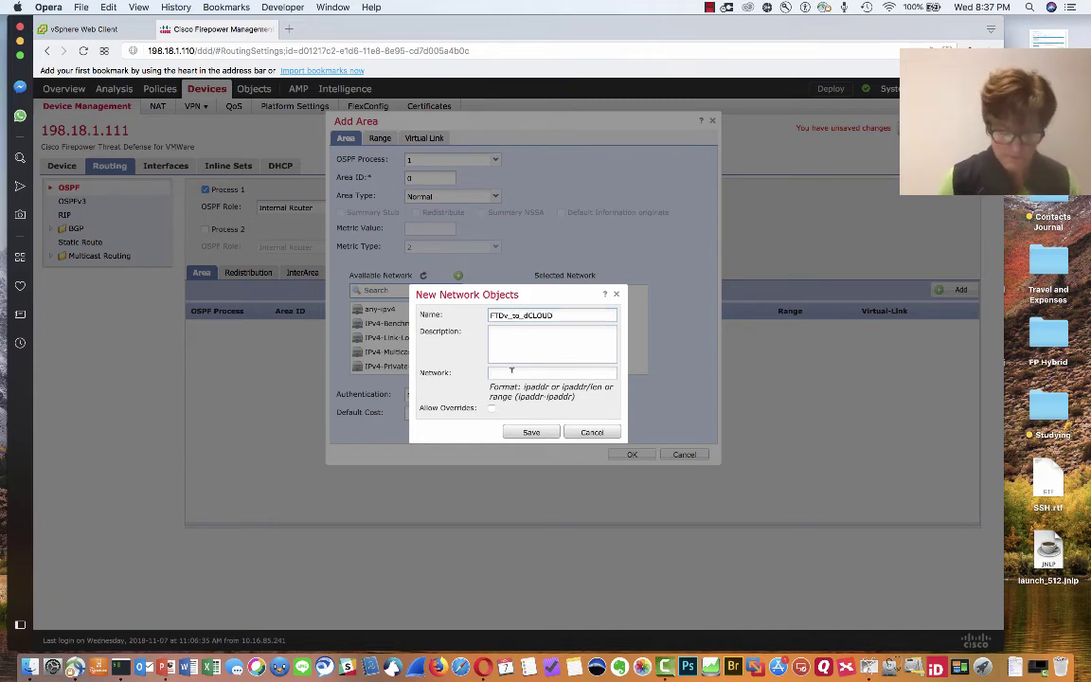
pyautogui.write('198')
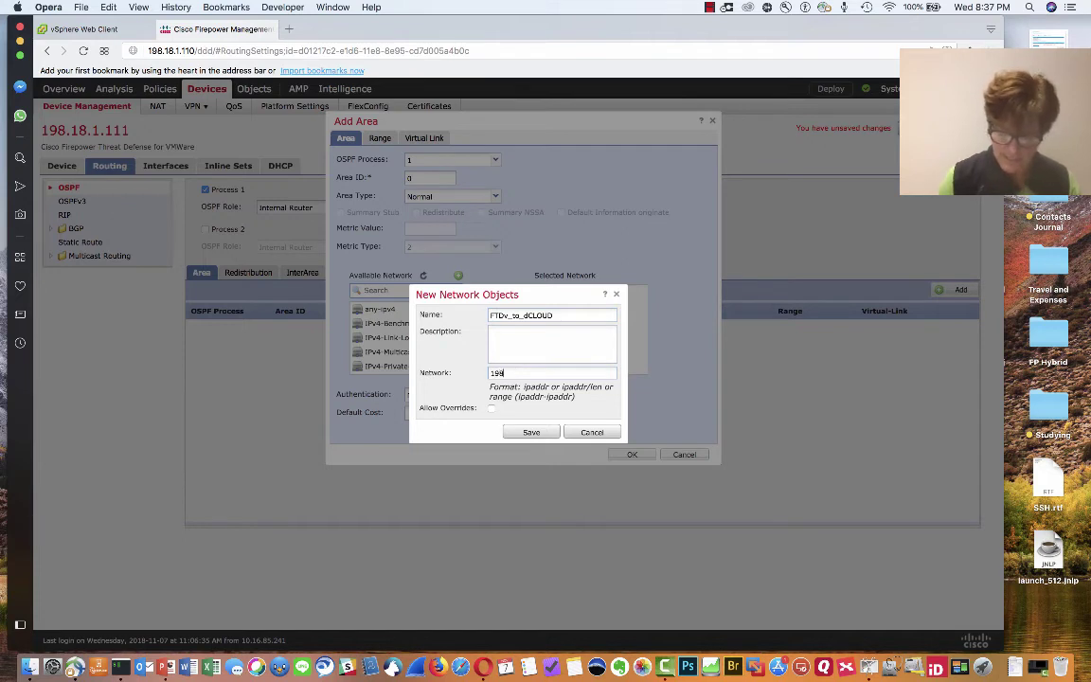
pyautogui.write('.18.1')
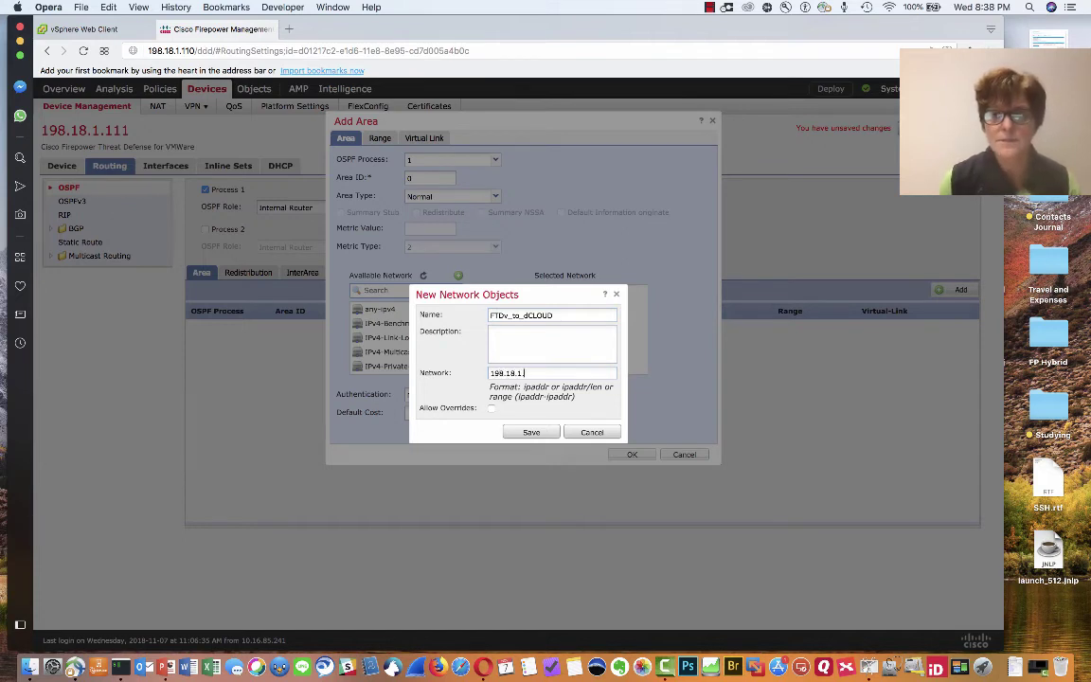
pyautogui.write('.1')
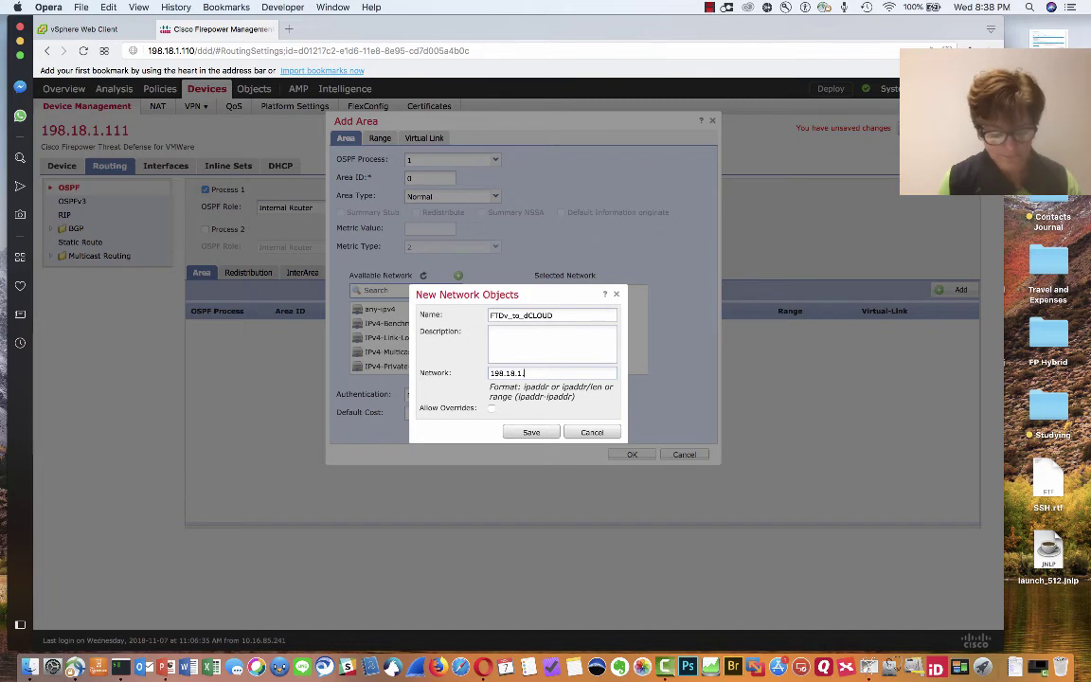
pyautogui.write('0')
pyautogui.write('32')
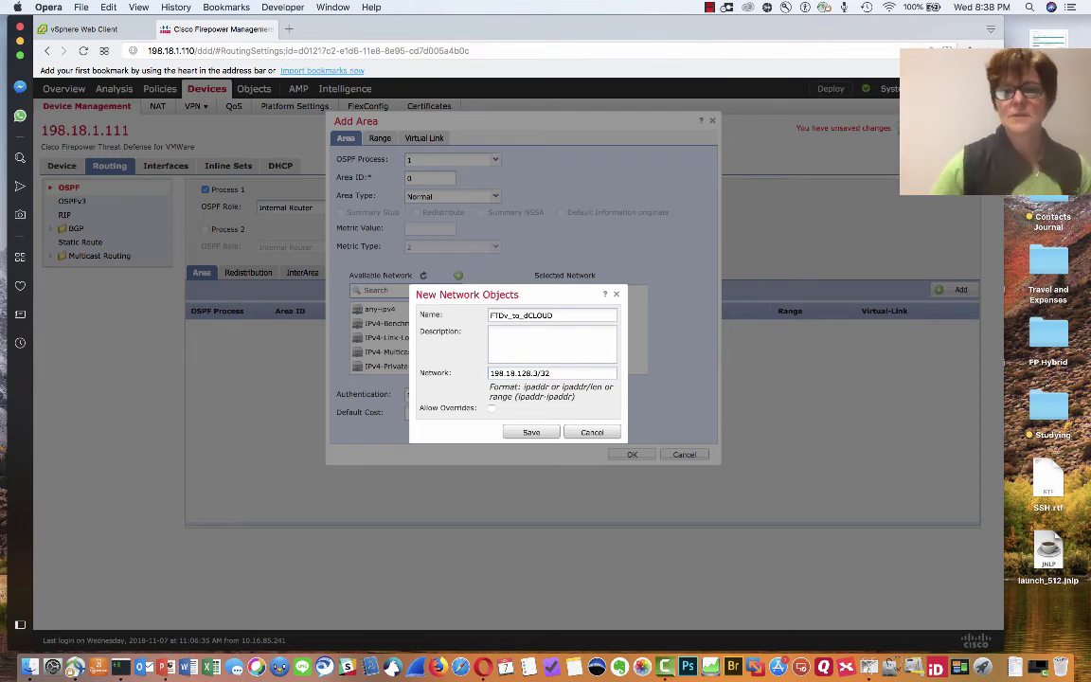
# Save FTDv_to_dCLOUD and add it to Area 0's selected networks.
pyautogui.click(532, 432)
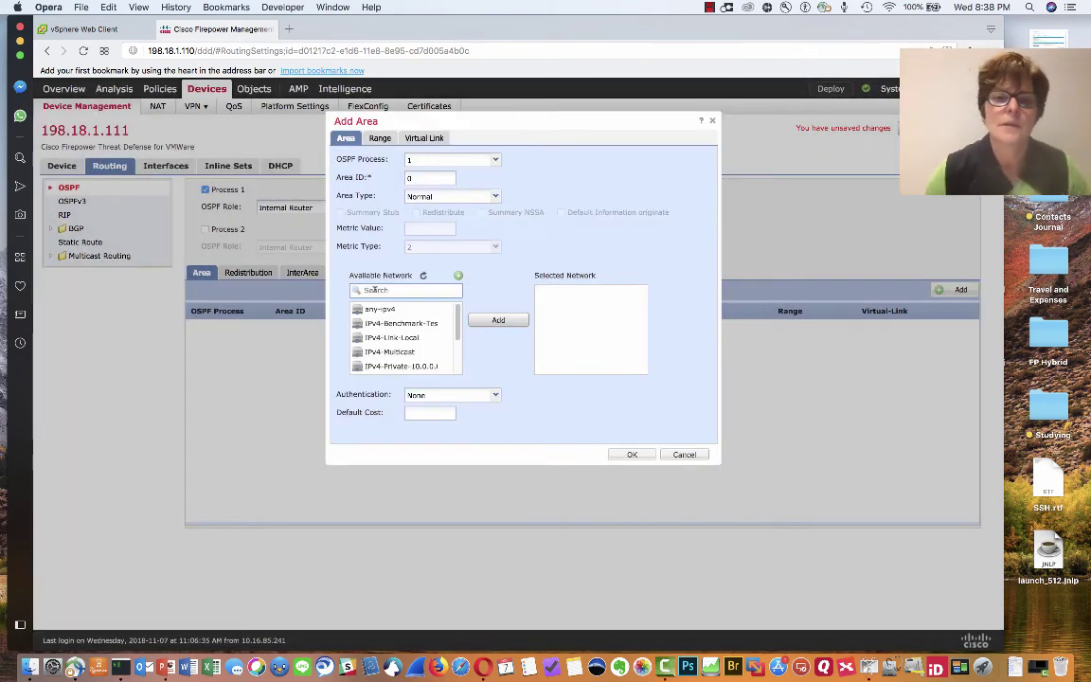
pyautogui.click(375, 290)
pyautogui.write('dclou')
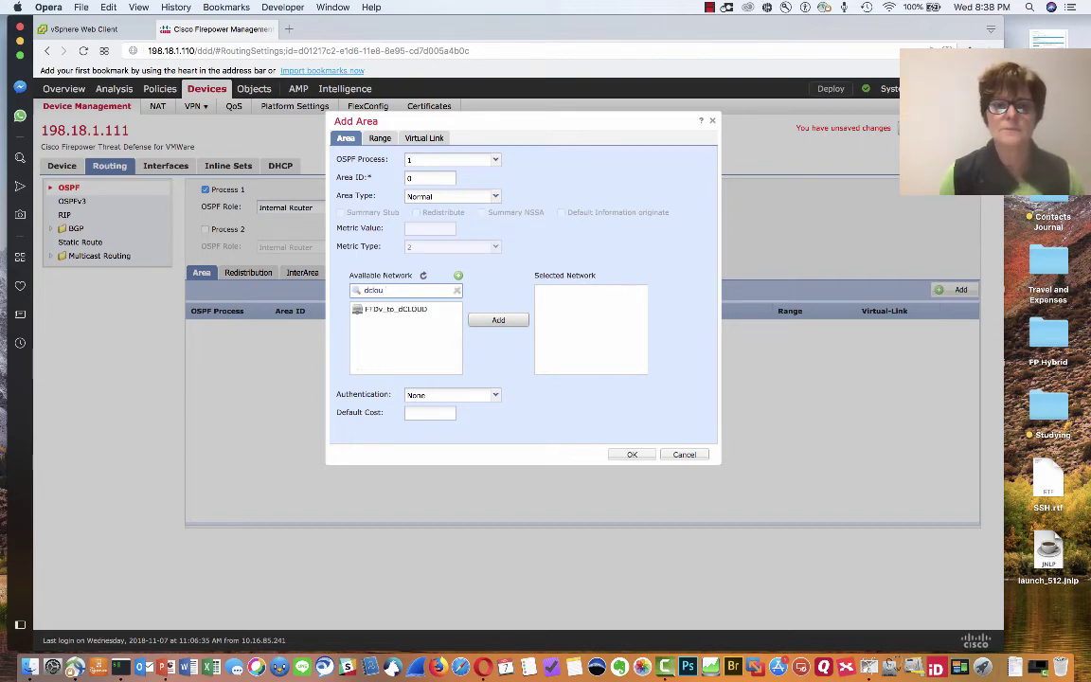
pyautogui.moveTo(396, 309); pyautogui.dragTo(560, 302)
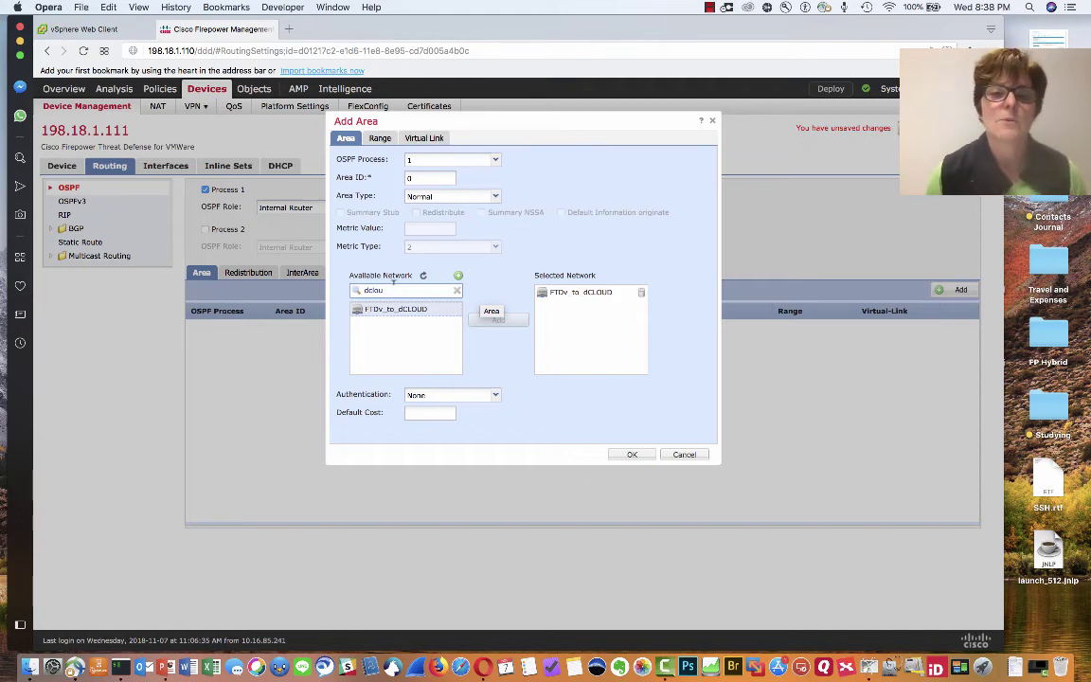
pyautogui.click(456, 290)
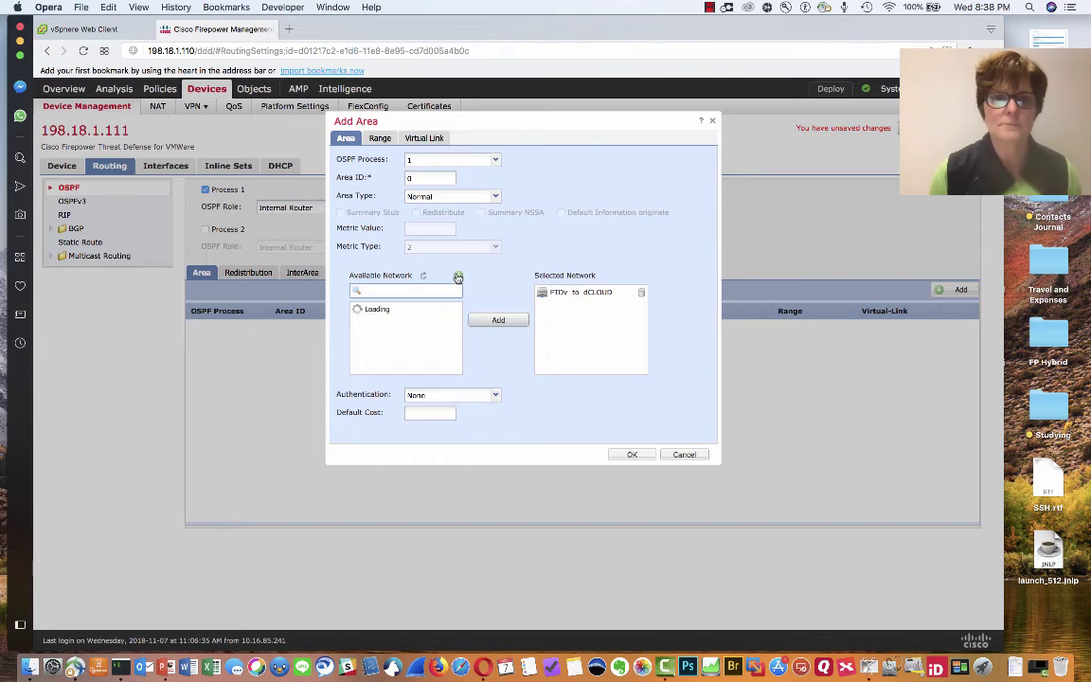
pyautogui.click(459, 275)
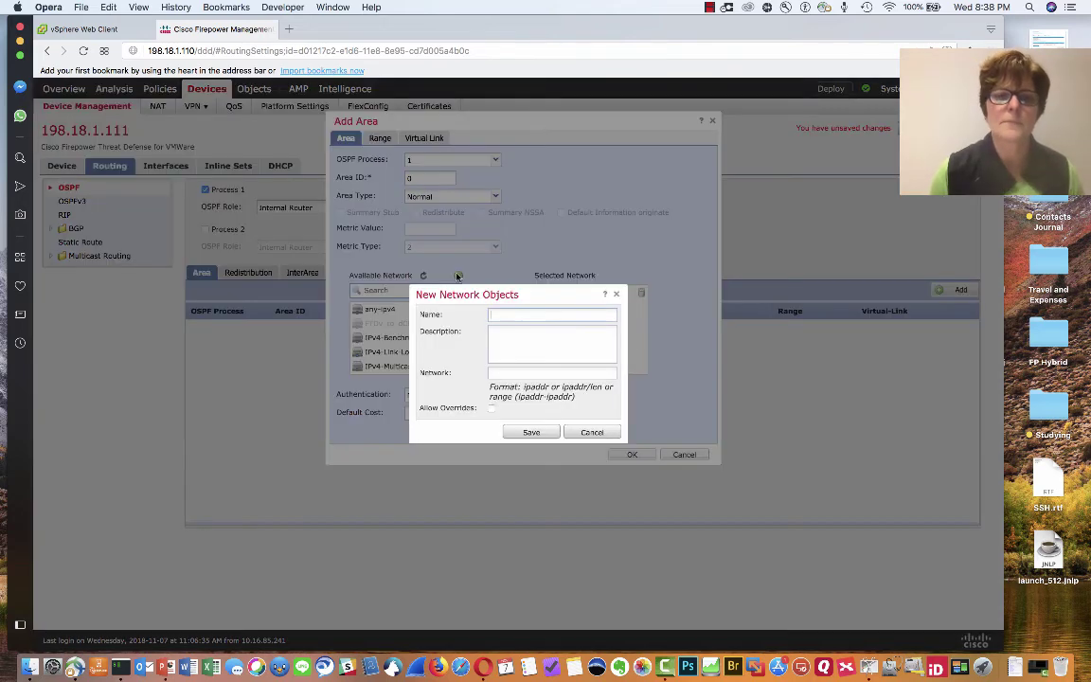
# Create network object Inside_to_cat4K for 10.154.1.14/32.
pyautogui.click(508, 313)
pyautogui.write('Inside')
pyautogui.write('_')
pyautogui.write('to_cel')
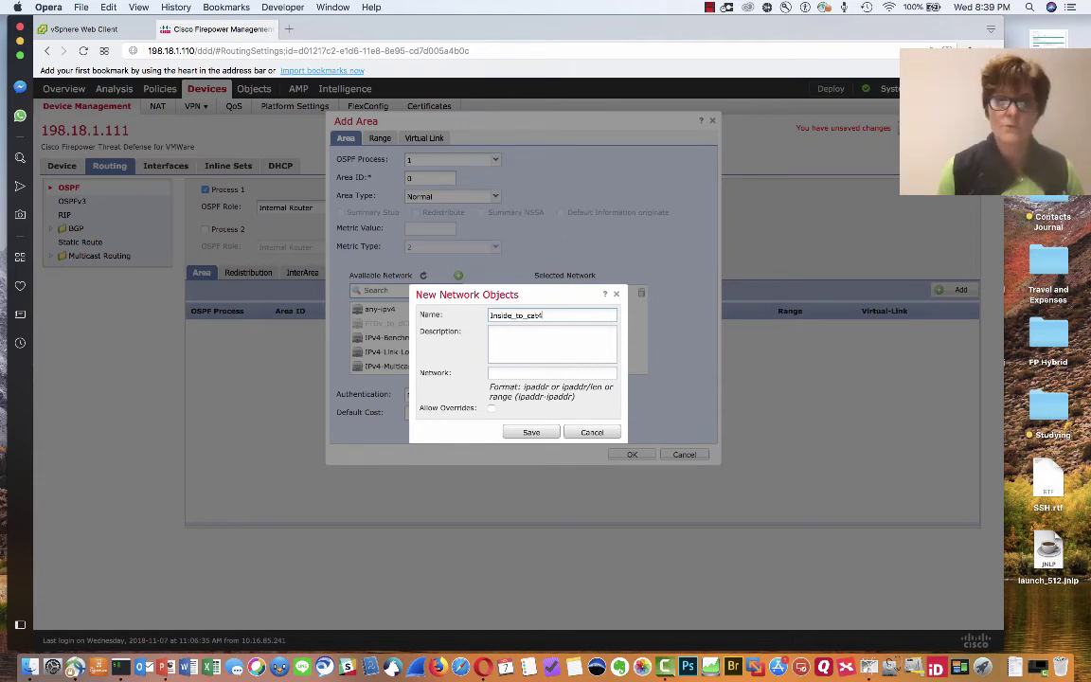
pyautogui.write('4K')
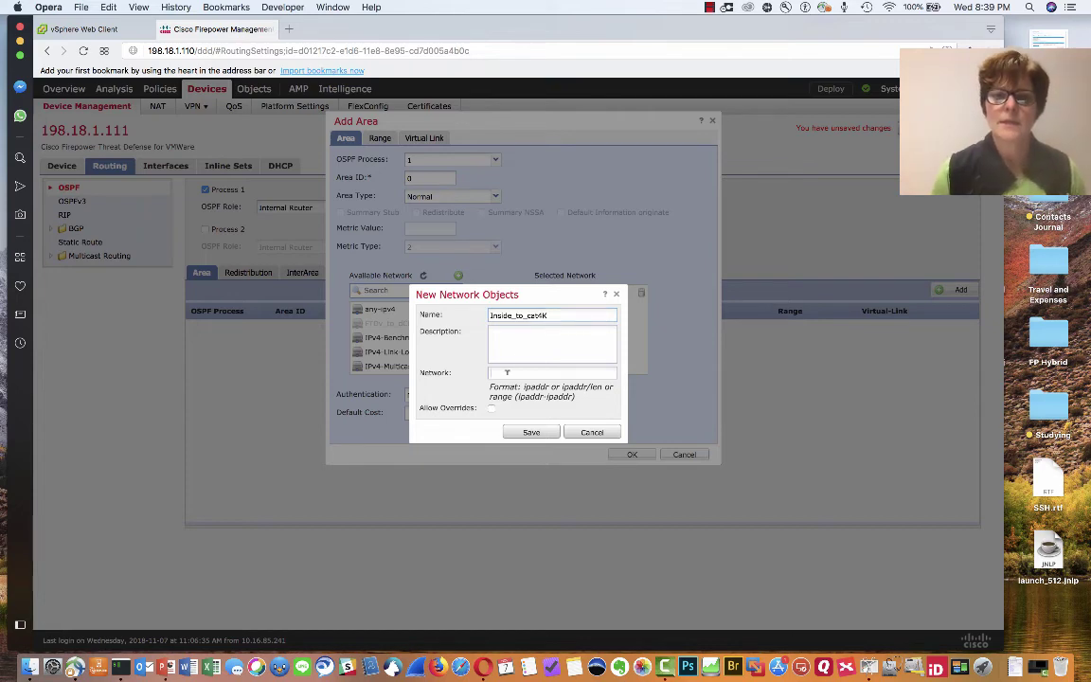
pyautogui.click(506, 372)
pyautogui.write('10')
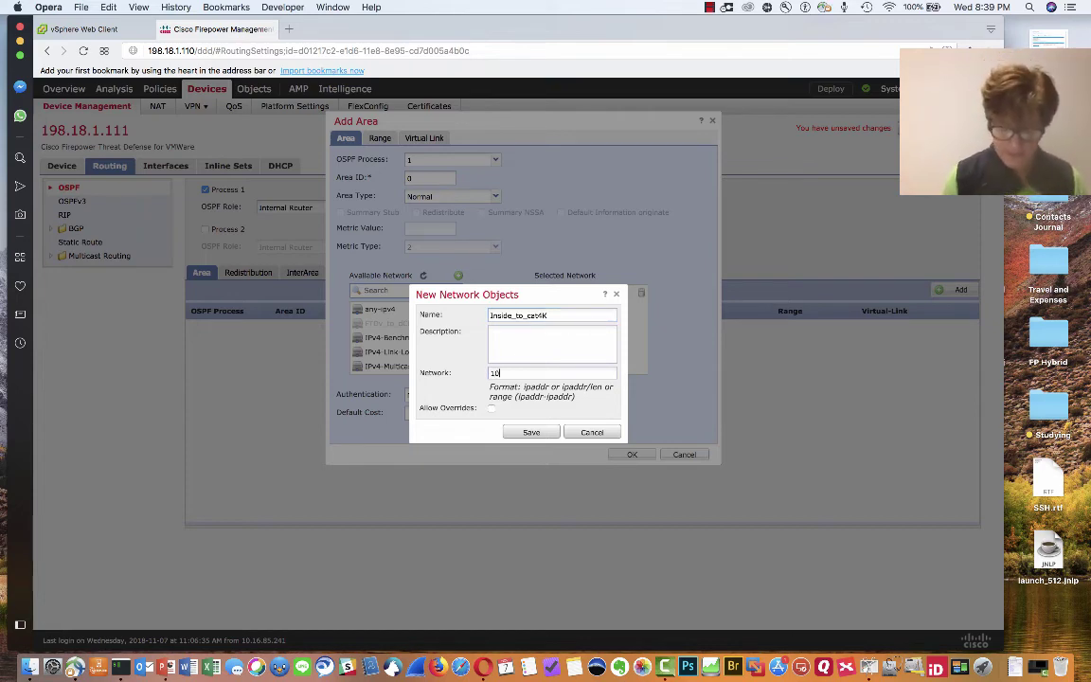
pyautogui.write('.154.1.14')
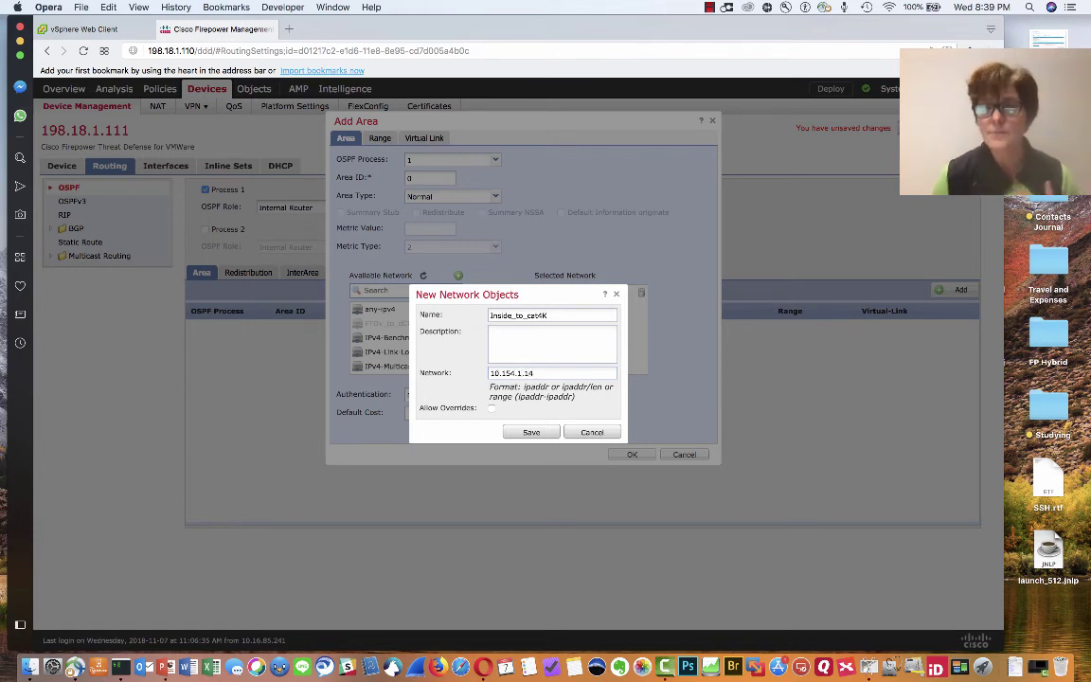
pyautogui.write('/32')
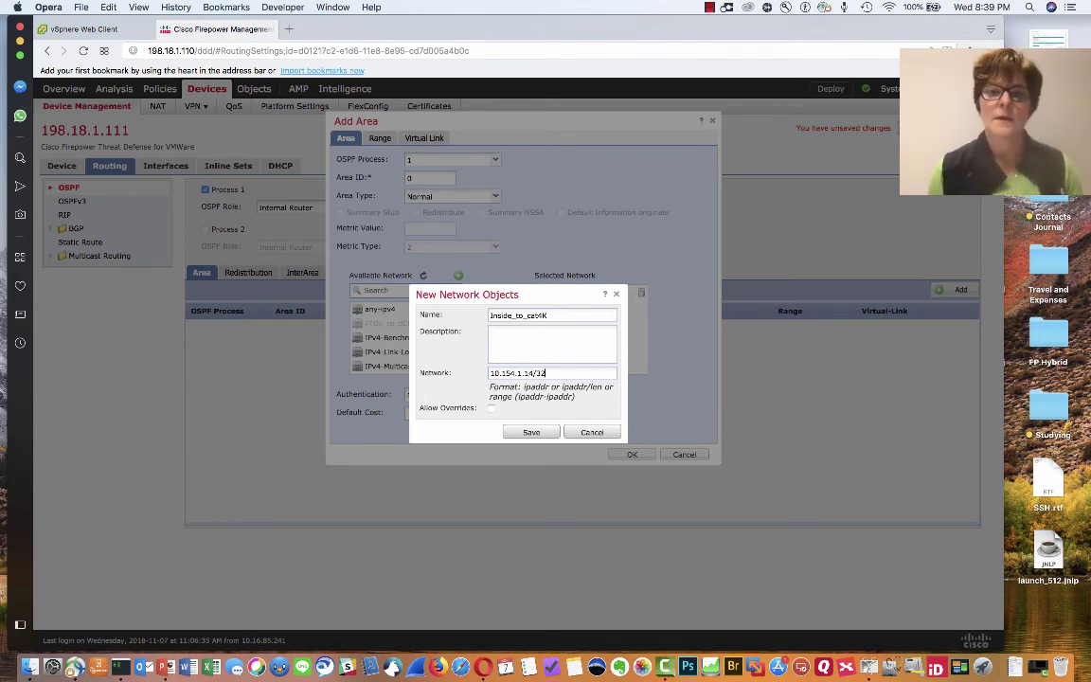
pyautogui.click(530, 432)
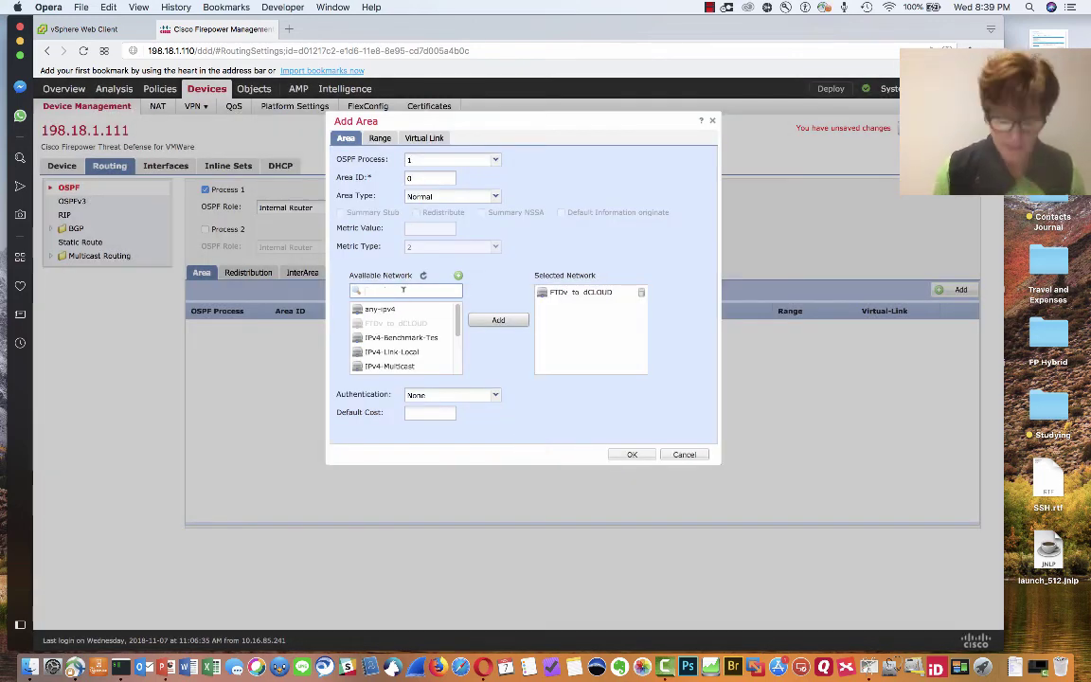
# Add Inside_to_cat4K to Area 0's networks, confirm the area, and save the routing changes.
pyautogui.click(402, 290)
pyautogui.write('in')
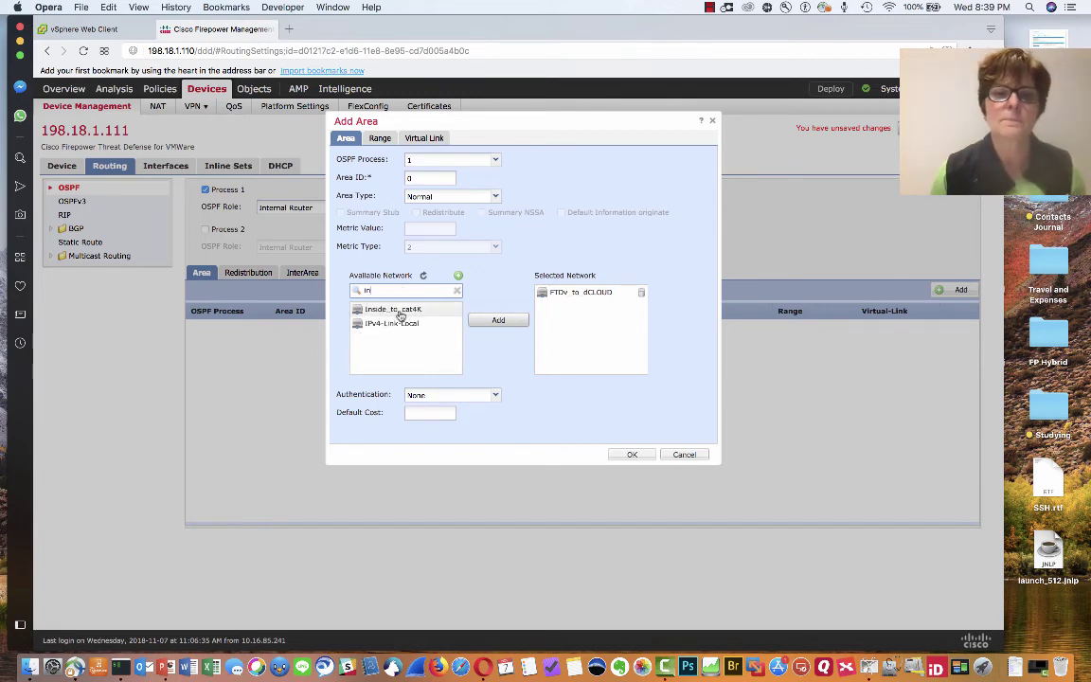
pyautogui.moveTo(393, 309); pyautogui.dragTo(562, 319)
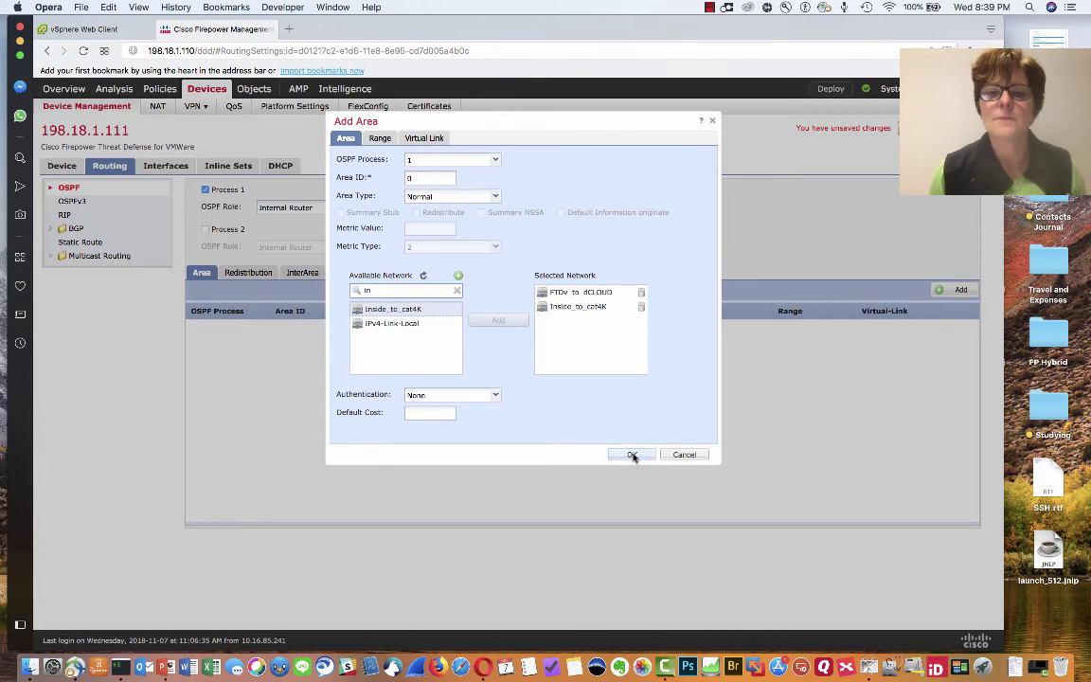
pyautogui.click(631, 456)
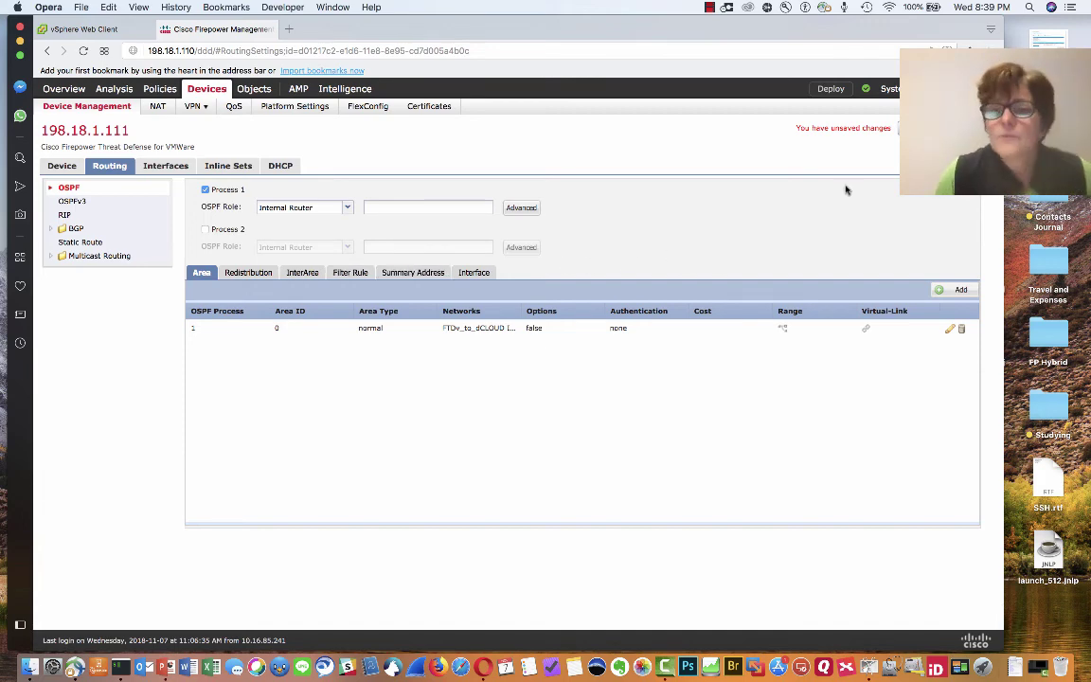
pyautogui.click(907, 128)
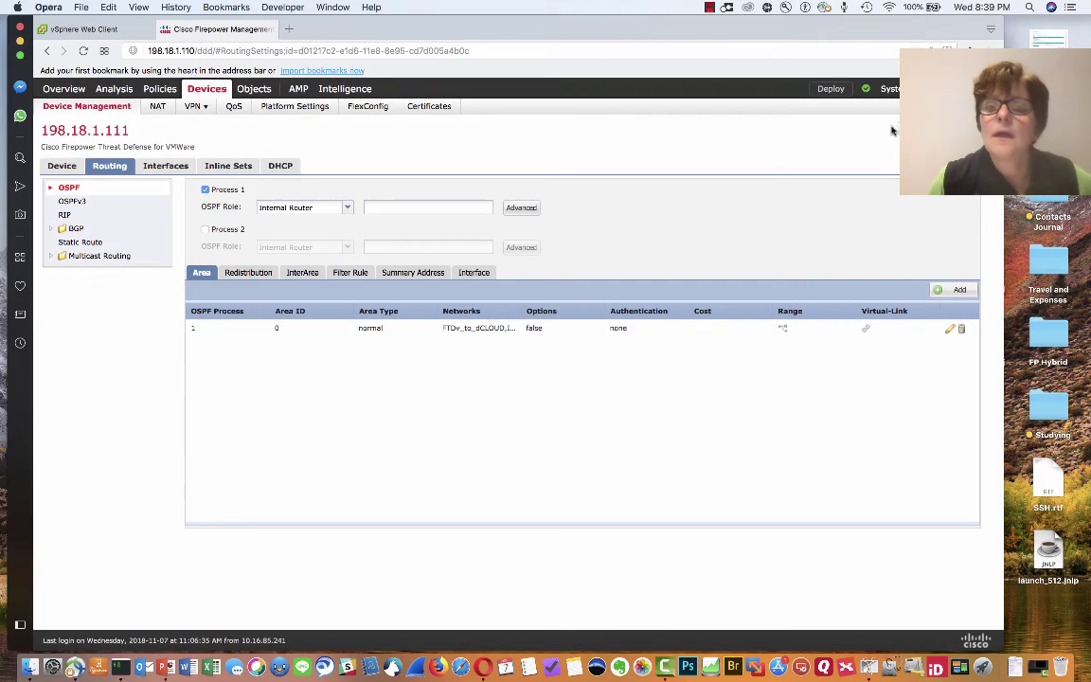
# Deploy the saved OSPF configuration to device 198.18.1.111 after reviewing its policies.
pyautogui.click(832, 90)
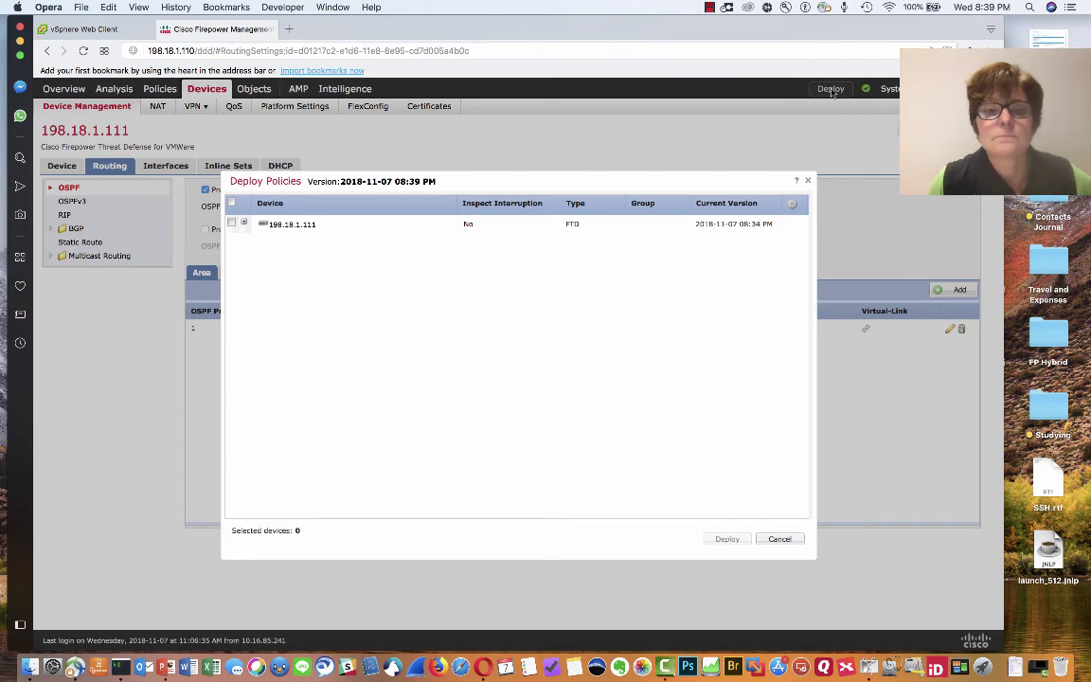
pyautogui.click(231, 203)
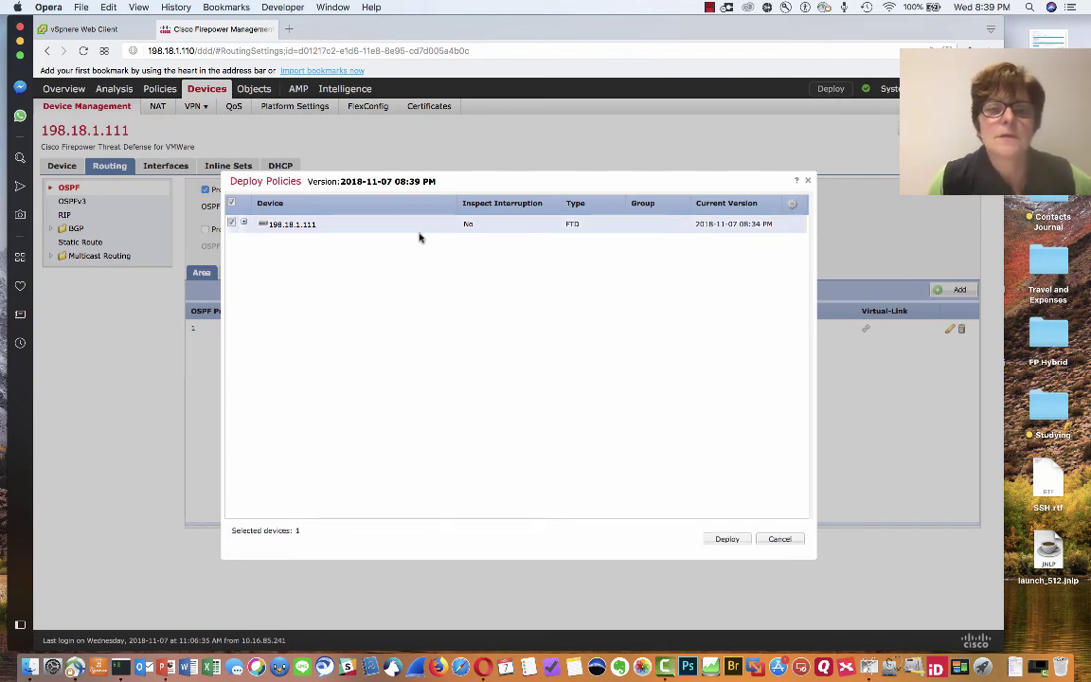
pyautogui.click(244, 222)
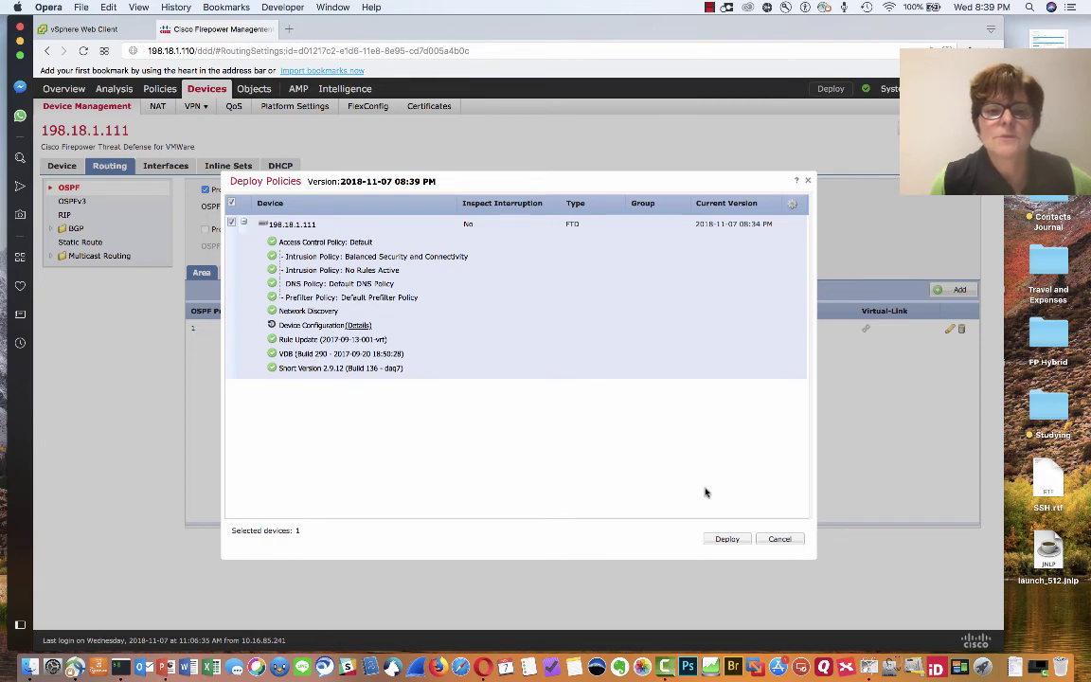
pyautogui.click(727, 538)
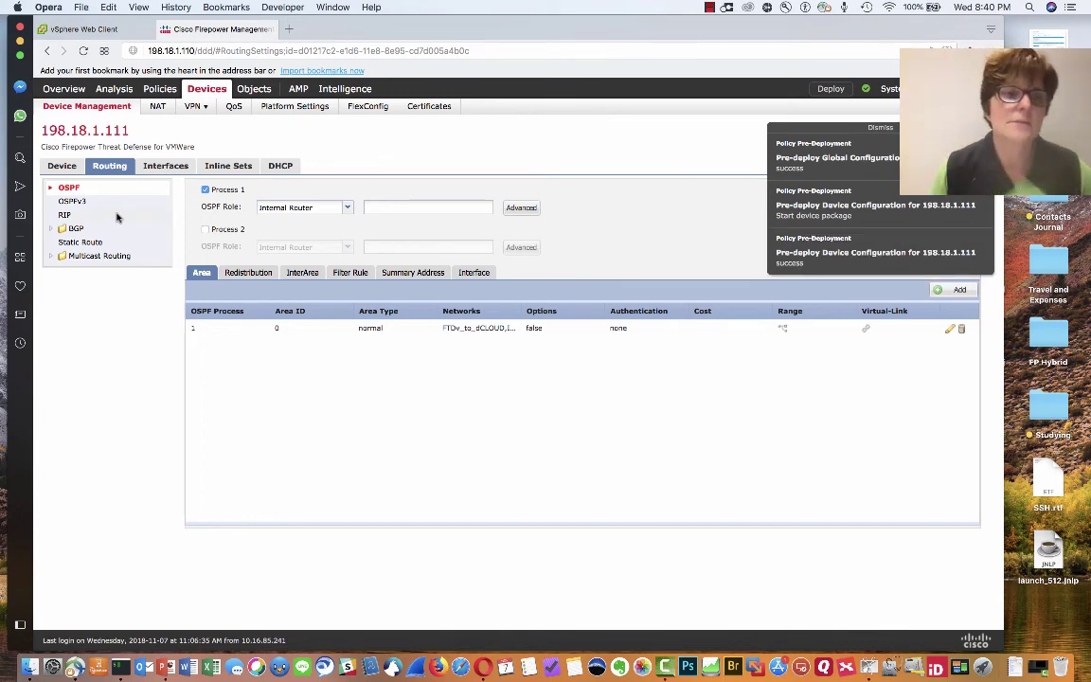
# Enable BGP with AS number 100 on 198.18.1.111 and turn on the IPv4 address family.
pyautogui.click(52, 230)
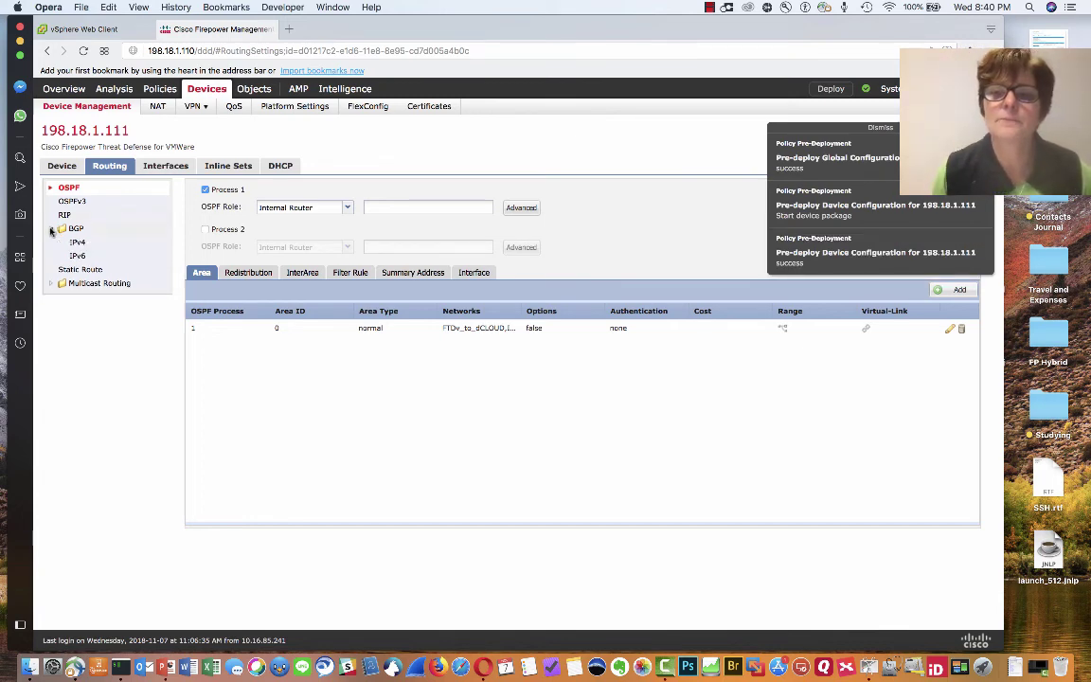
pyautogui.click(76, 228)
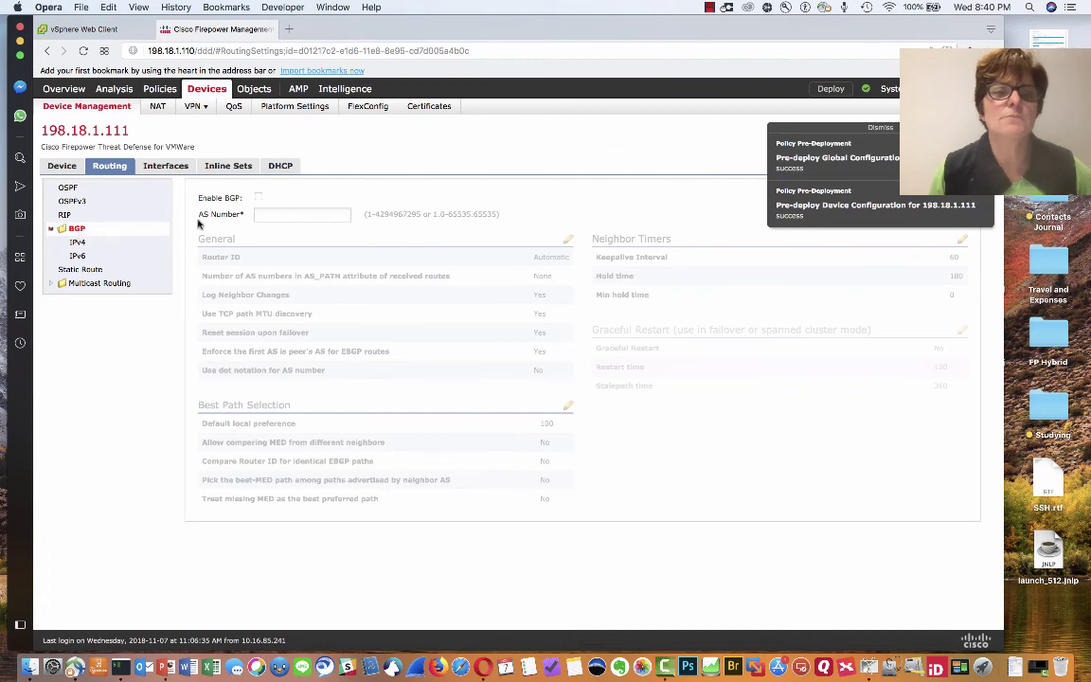
pyautogui.click(257, 197)
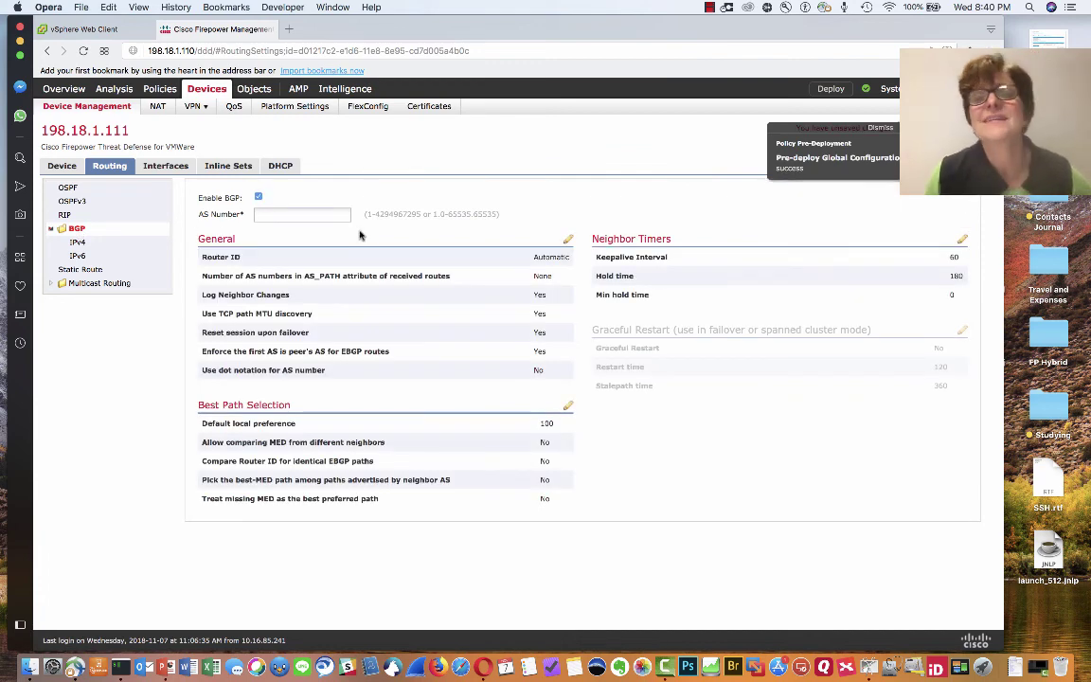
pyautogui.click(281, 215)
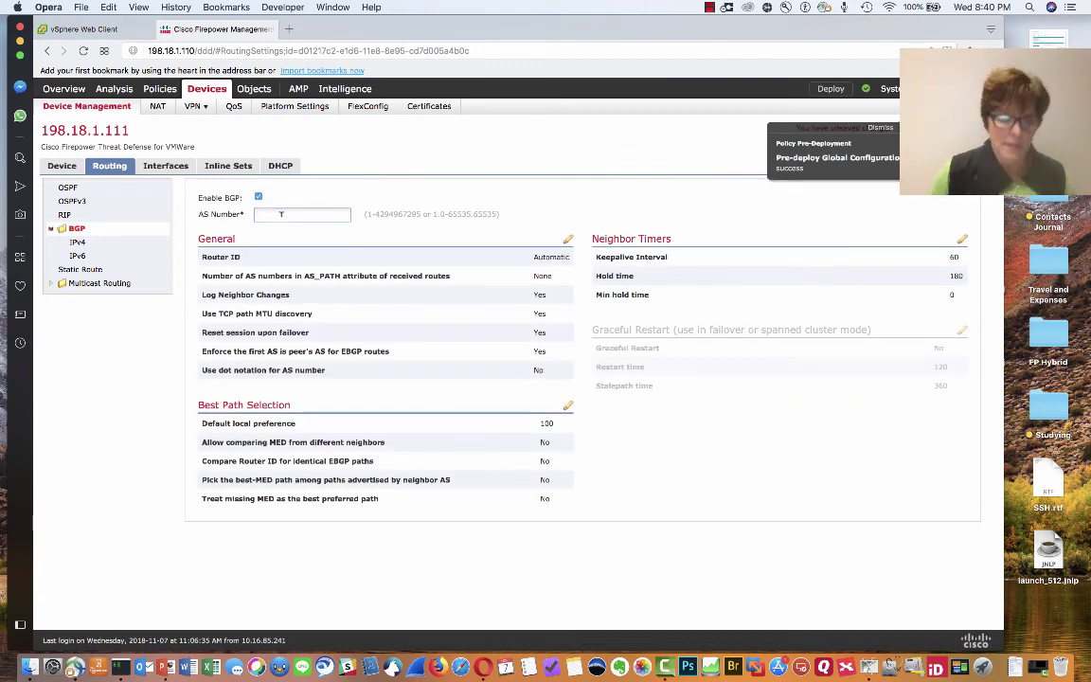
pyautogui.write('100')
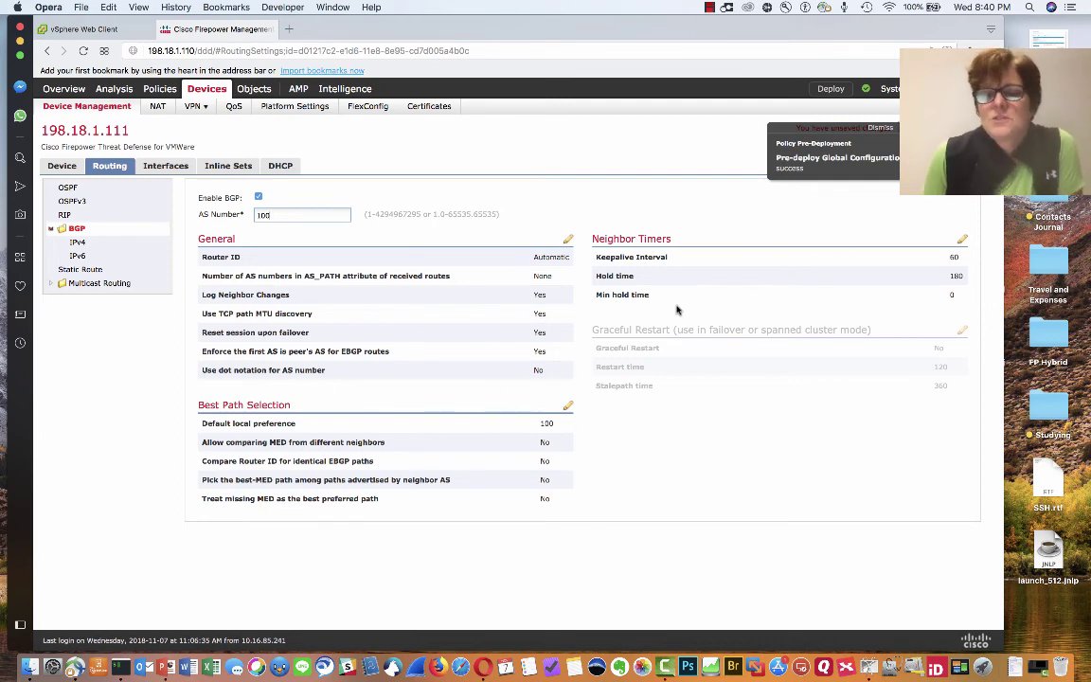
pyautogui.click(81, 243)
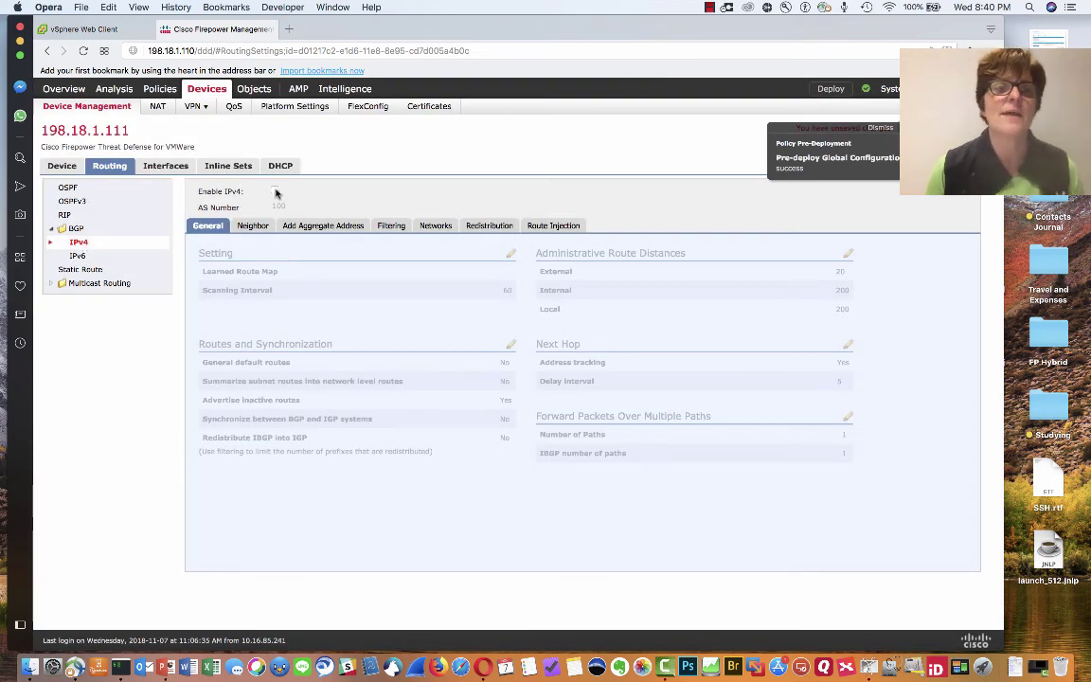
pyautogui.click(274, 191)
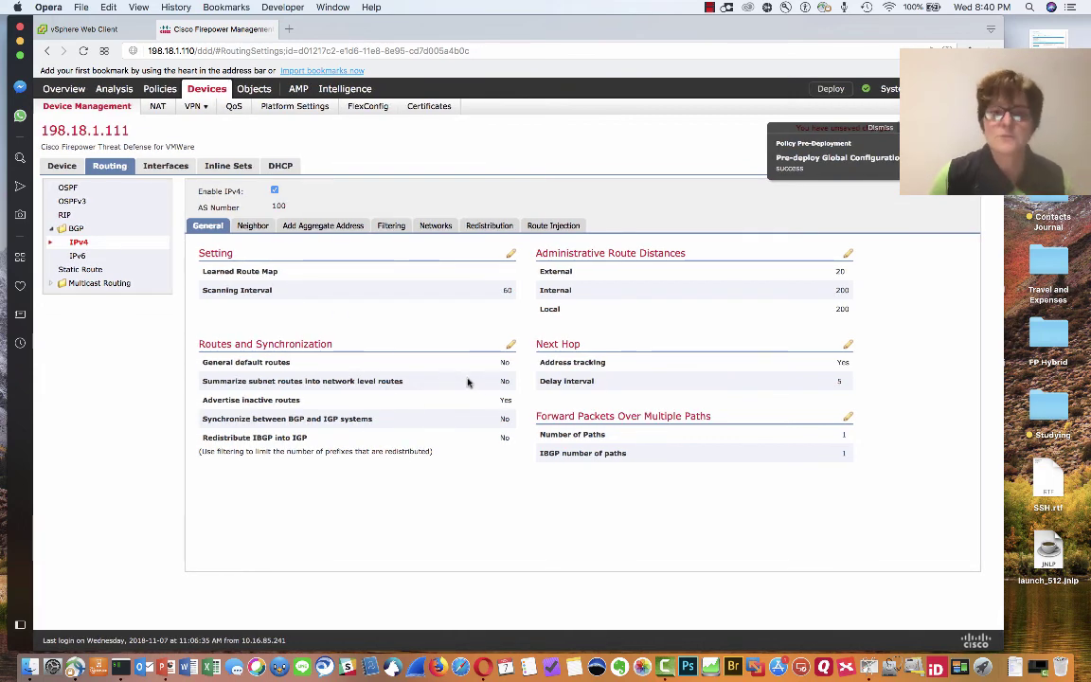
# Add enabled BGP neighbor 10.159.1.9 with remote AS 100 and save the routing changes.
pyautogui.click(245, 224)
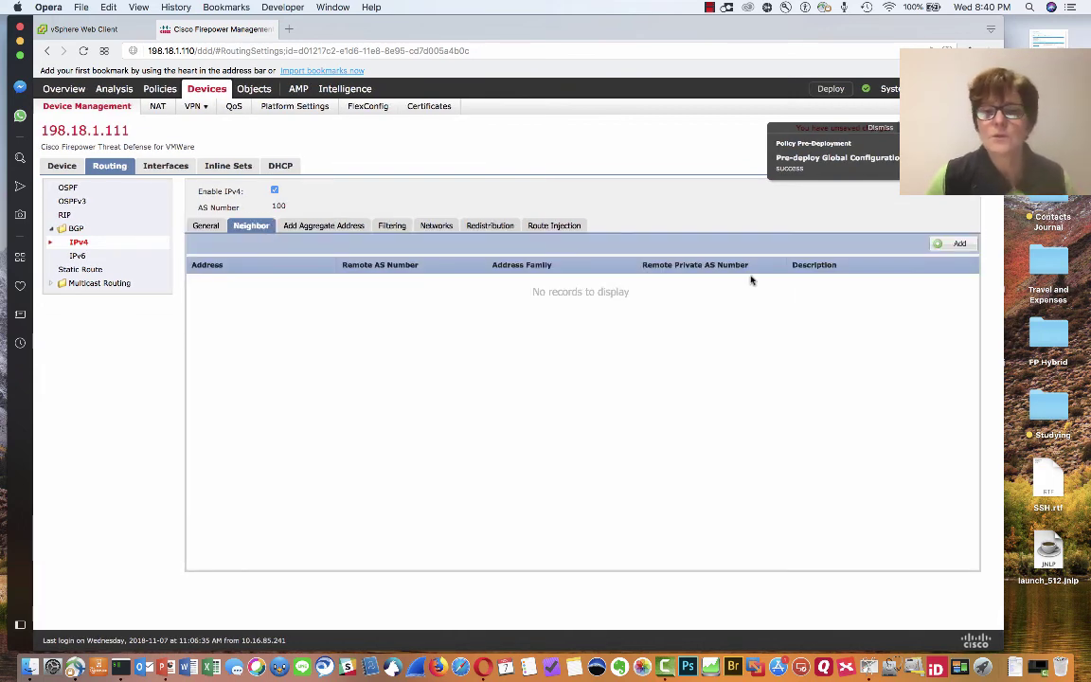
pyautogui.click(945, 244)
pyautogui.click(371, 188)
pyautogui.write('10.')
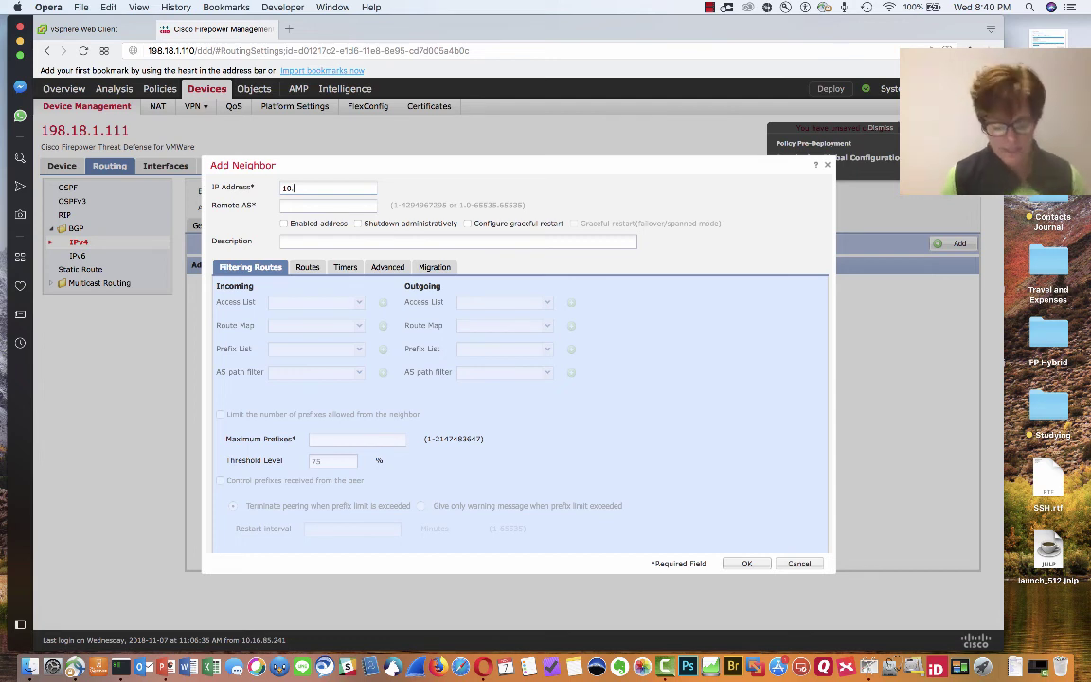
pyautogui.write('159')
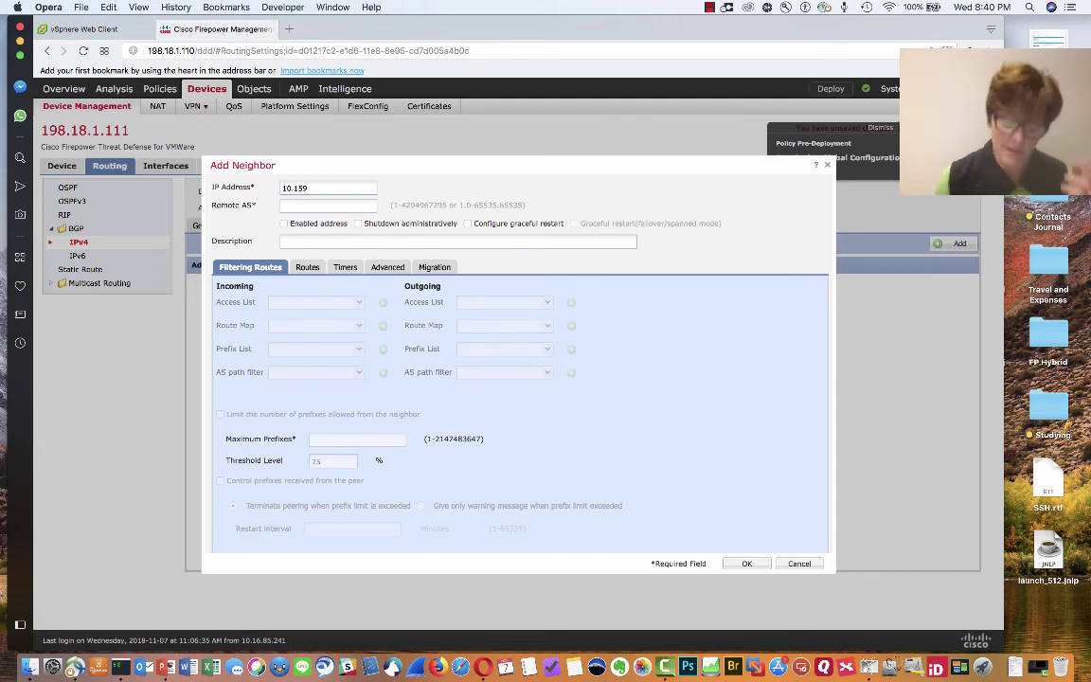
pyautogui.write('.1.')
pyautogui.write('9')
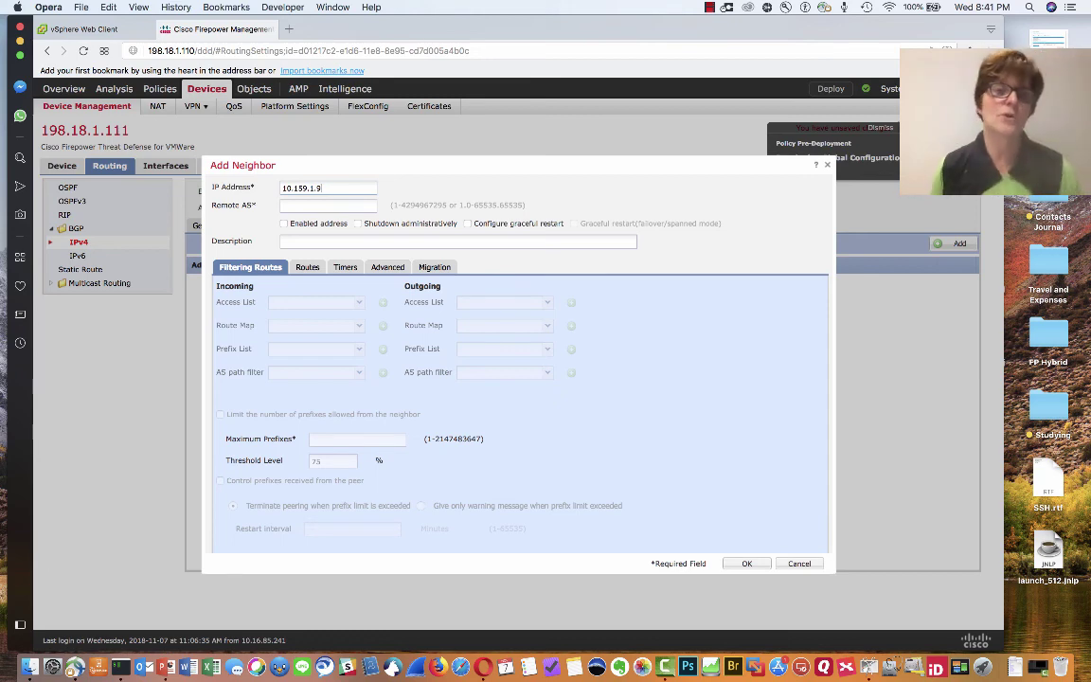
pyautogui.click(331, 204)
pyautogui.write('100')
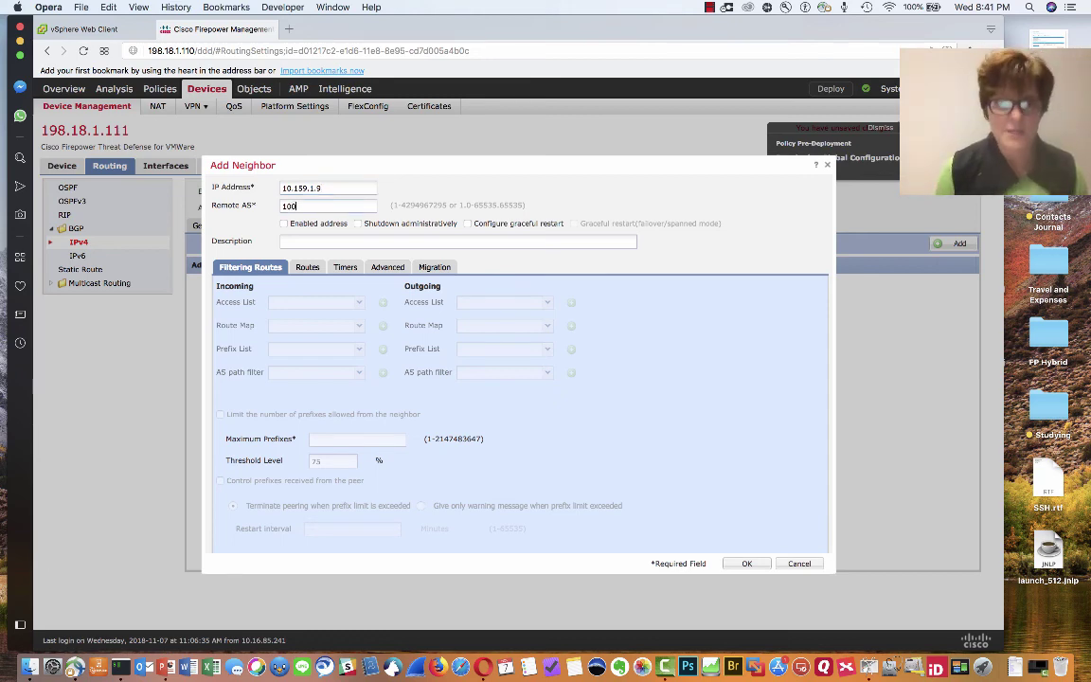
pyautogui.click(284, 223)
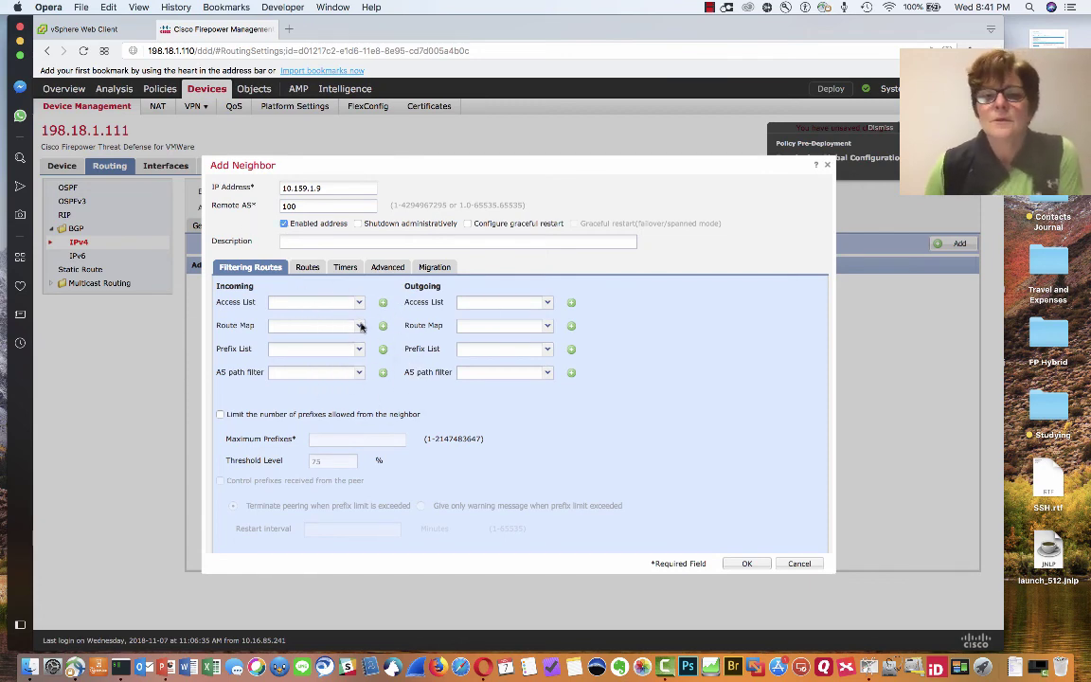
pyautogui.click(747, 564)
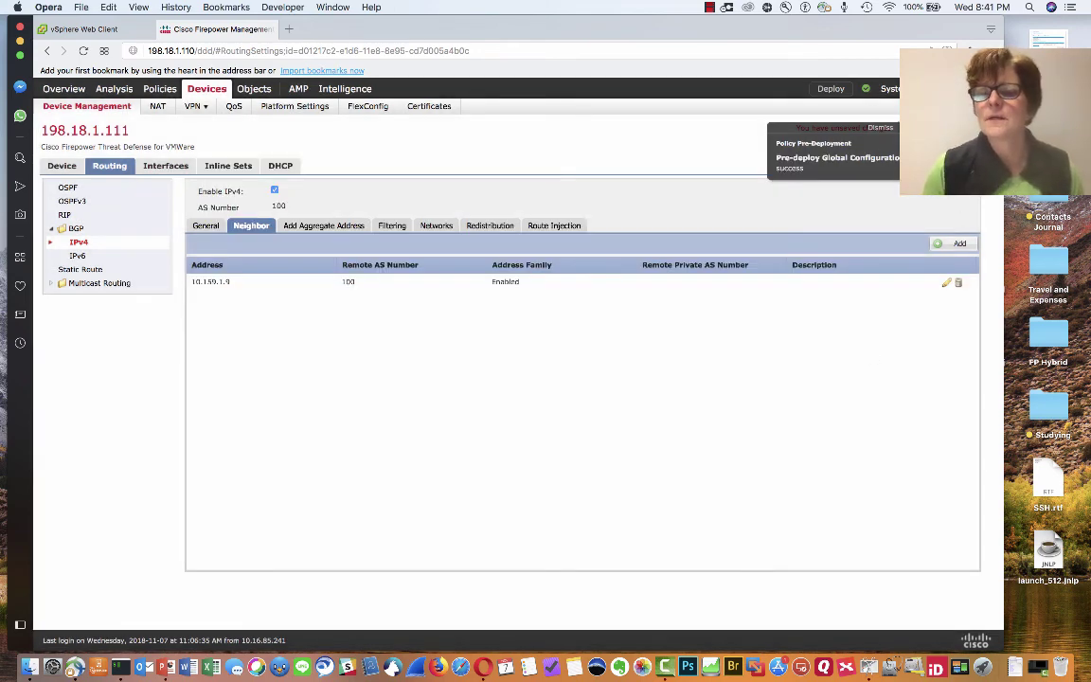
pyautogui.click(914, 129)
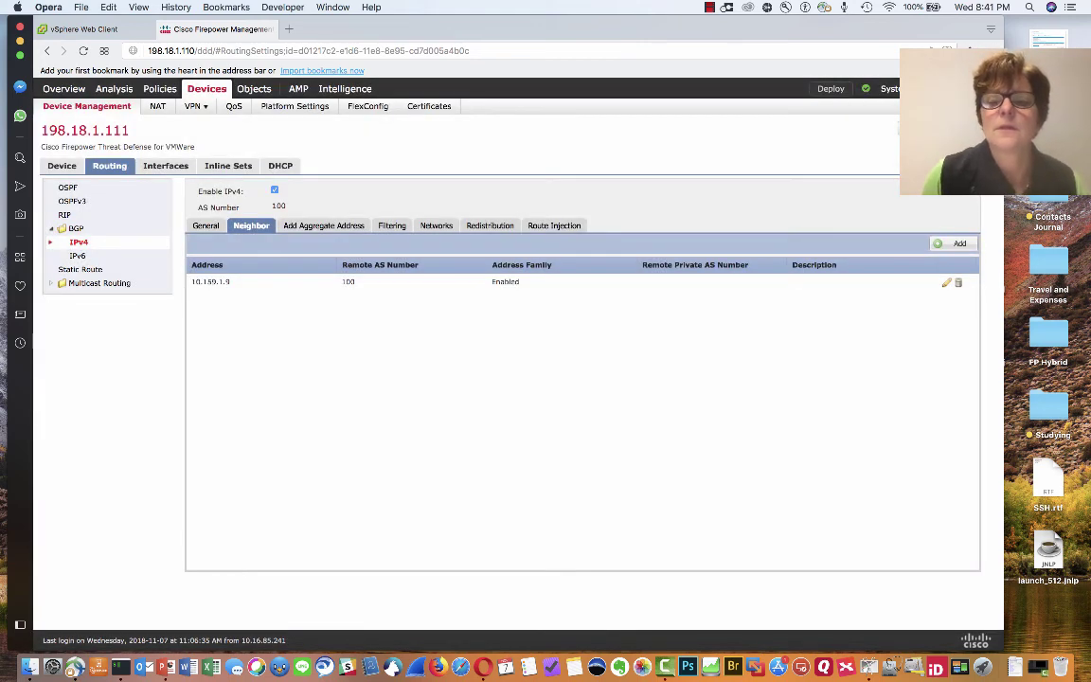
# Select device 198.18.1.111, review its pending BGP Routing Policy, and deploy it.
pyautogui.click(831, 89)
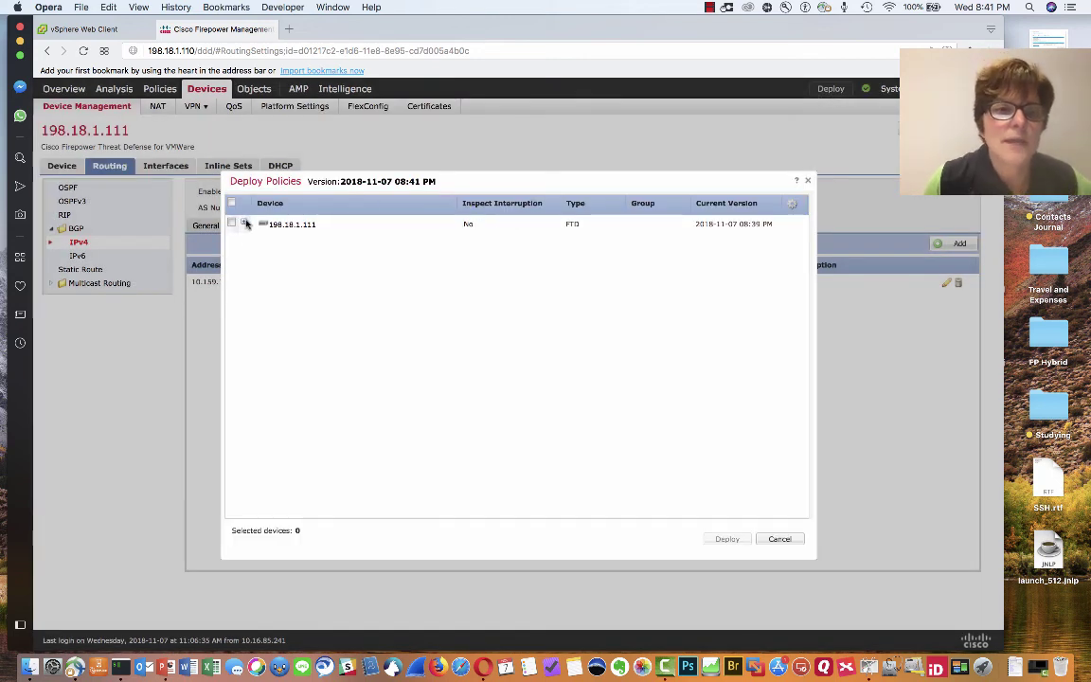
pyautogui.click(245, 223)
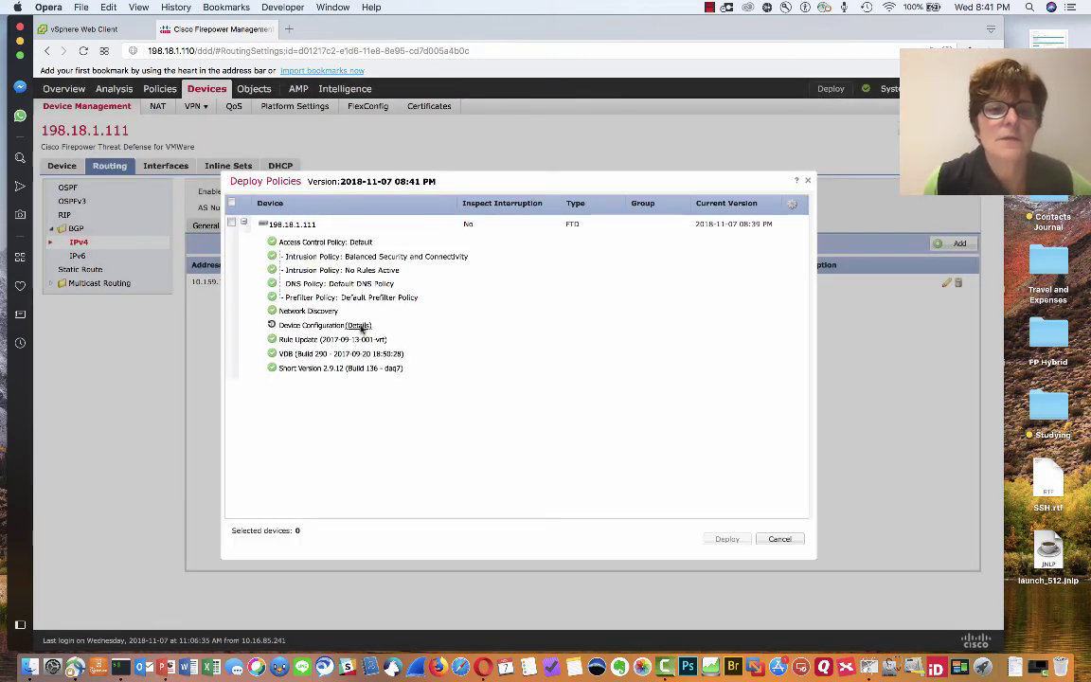
pyautogui.click(360, 325)
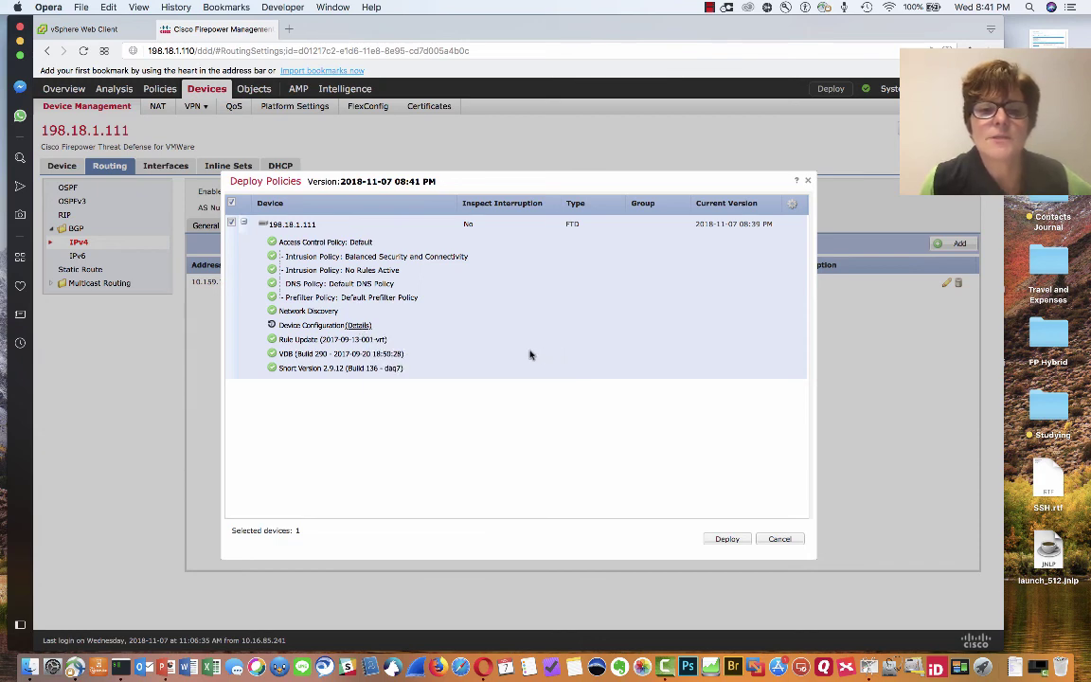
pyautogui.moveTo(358, 324)
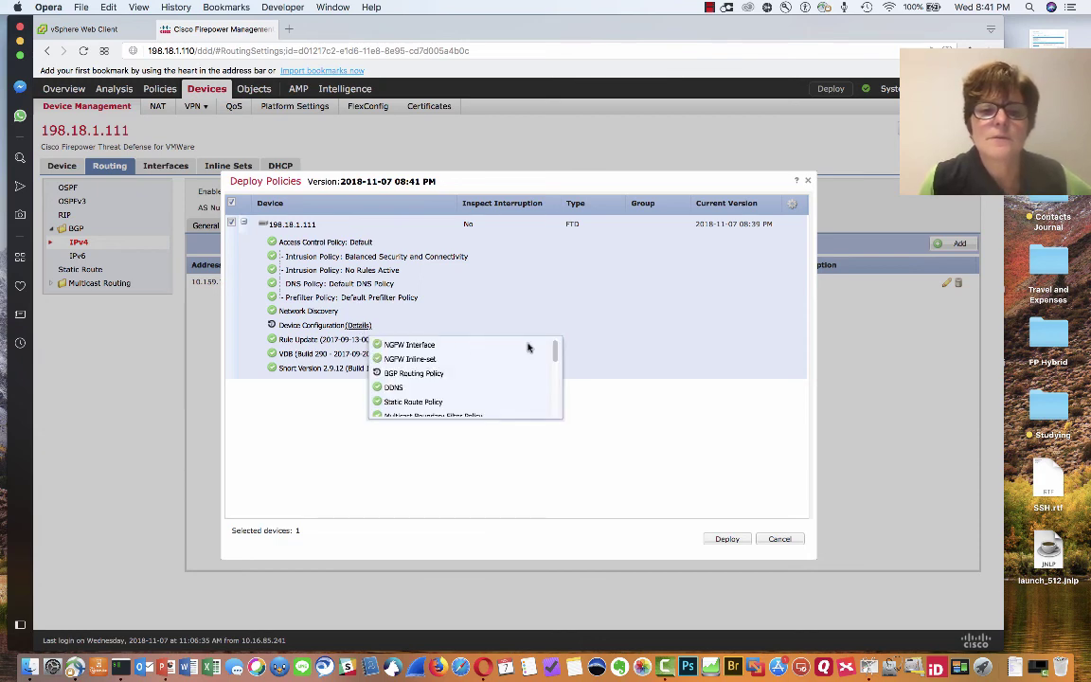
pyautogui.moveTo(554, 348); pyautogui.dragTo(557, 423)
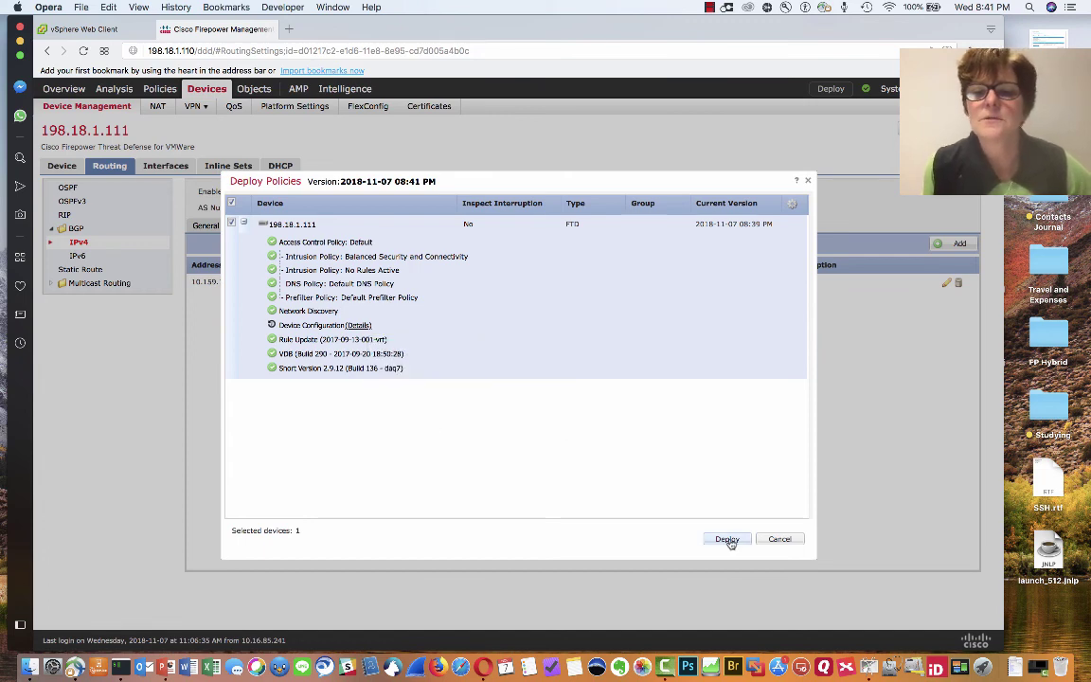
pyautogui.click(727, 540)
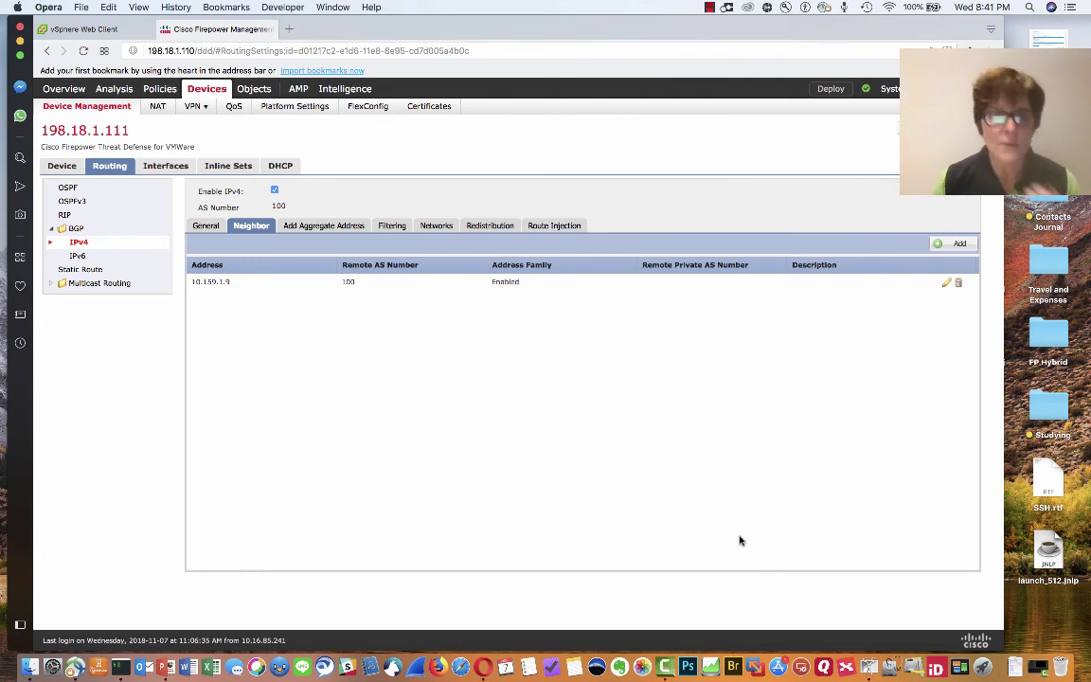
# Run 'show ospf neighbor' in the FTDv SSH terminal session.
pyautogui.click(119, 666)
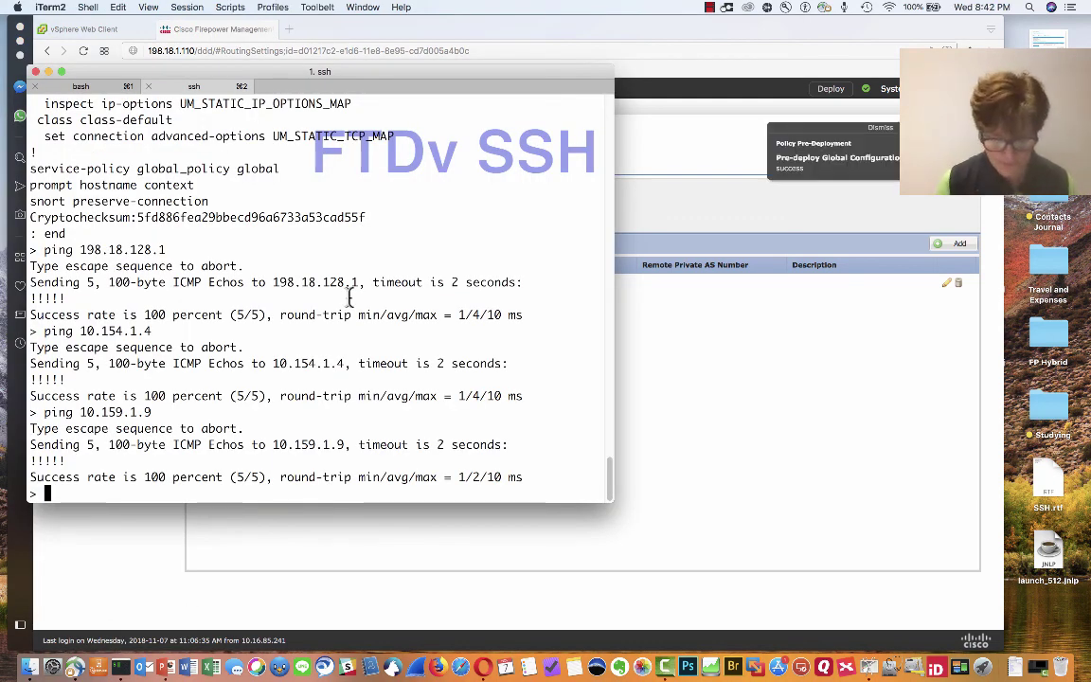
pyautogui.write('show osfp')
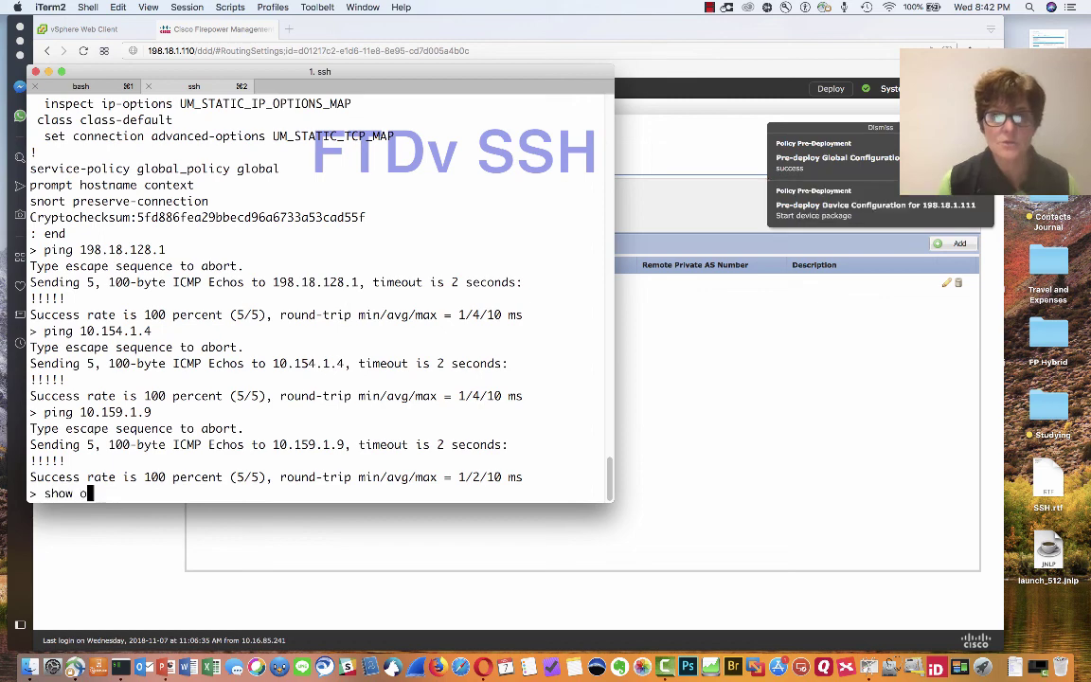
pyautogui.press('BackSpace')
pyautogui.press('BackSpace')
pyautogui.write('sfp')
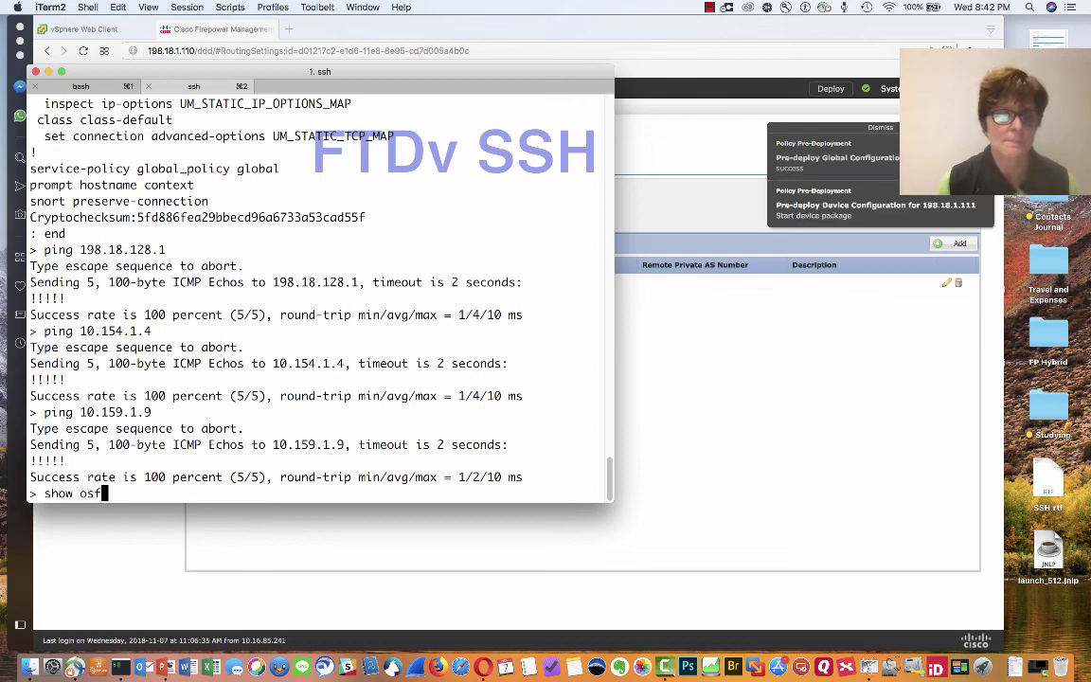
pyautogui.press('BackSpace')
pyautogui.press('BackSpace')
pyautogui.write('pf nnei')
pyautogui.press('BackSpace')
pyautogui.press('BackSpace')
pyautogui.press('BackSpace')
pyautogui.write('eighbor')
pyautogui.press('Return')
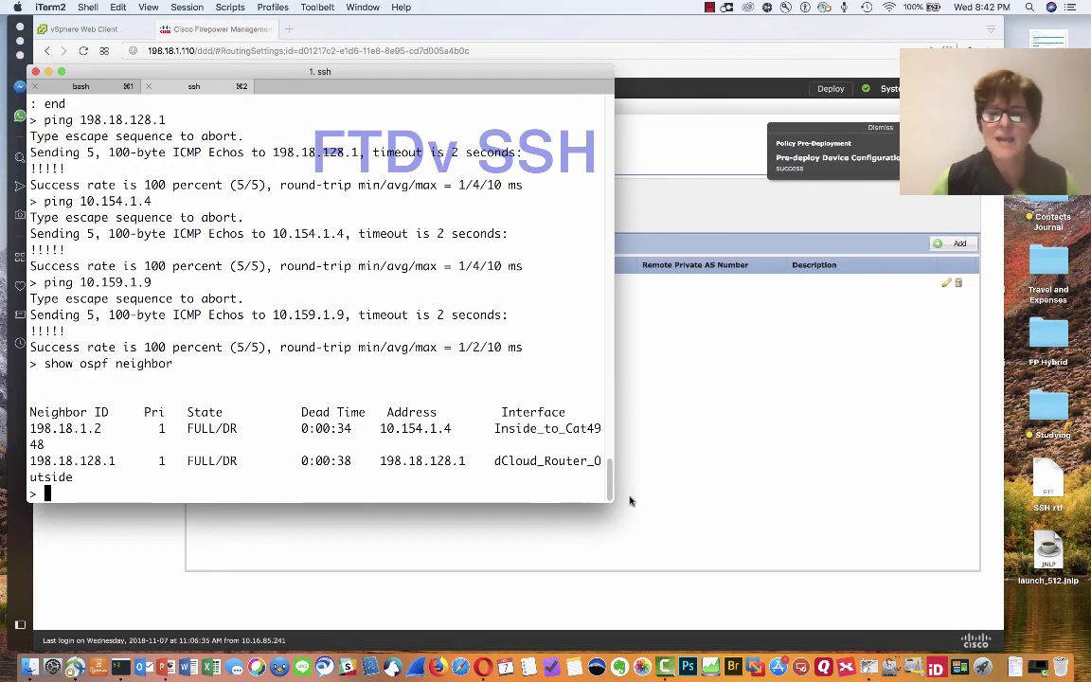
# Widen the terminal and rerun the command, showing 198.18.1.2 and 198.18.128.1 as FULL/DR.
pyautogui.moveTo(613, 499); pyautogui.dragTo(871, 480)
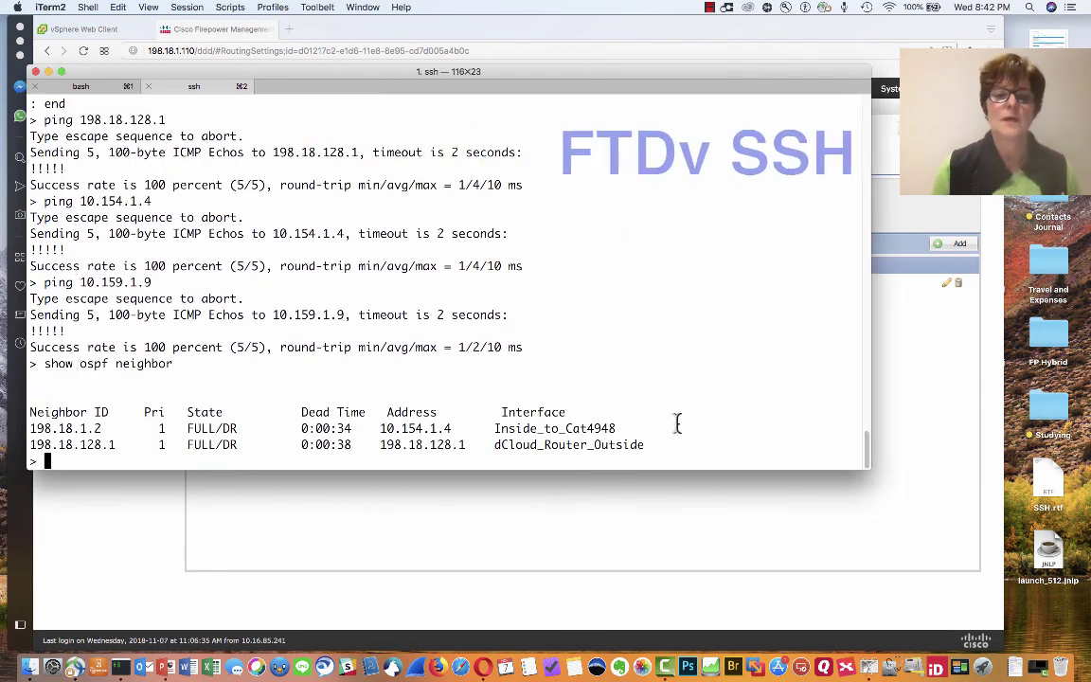
pyautogui.press('Up')
pyautogui.press('Return')
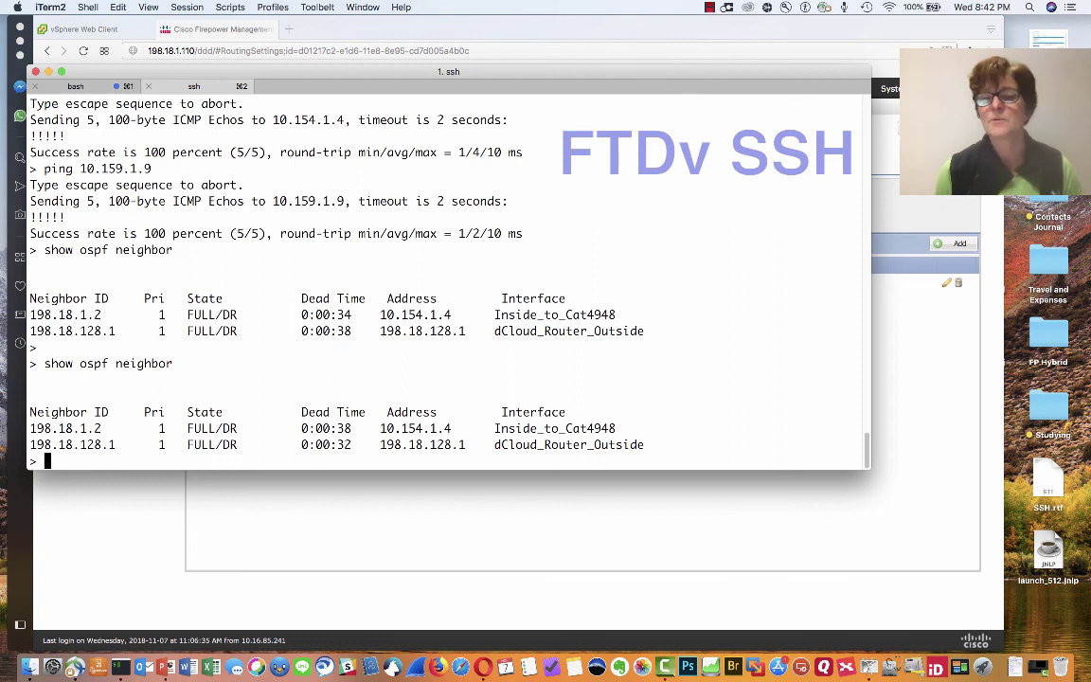
# Run 'show bgp summary' and 'show route' to confirm neighbor 10.159.1.9 and the OSPF routes.
pyautogui.write('show bgp ')
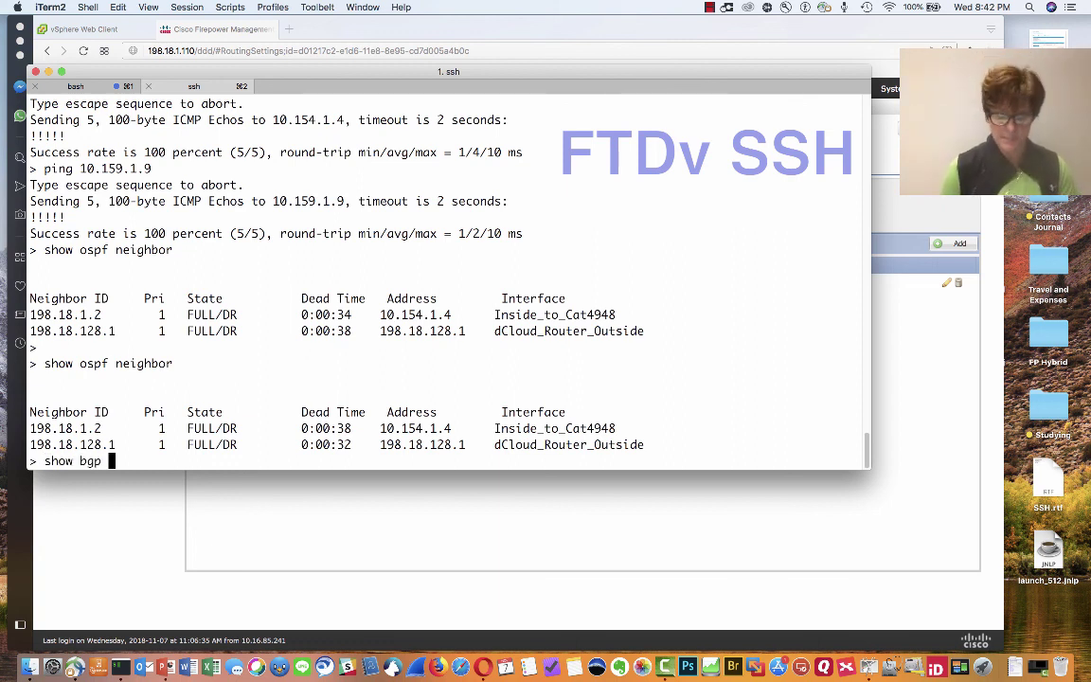
pyautogui.write('summary')
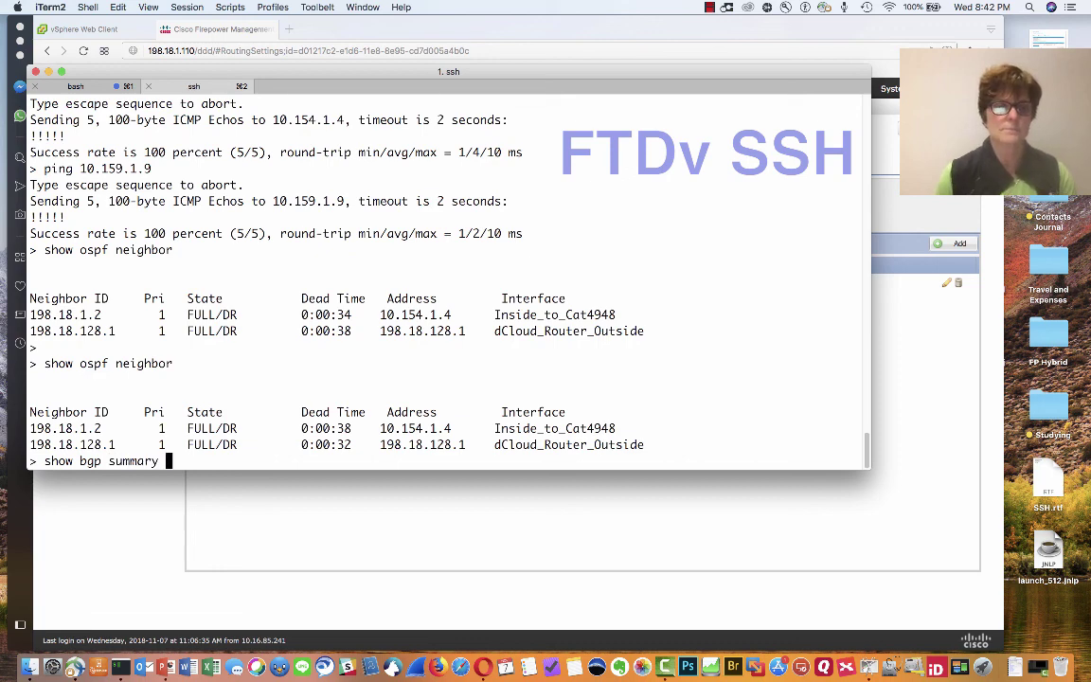
pyautogui.press('Return')
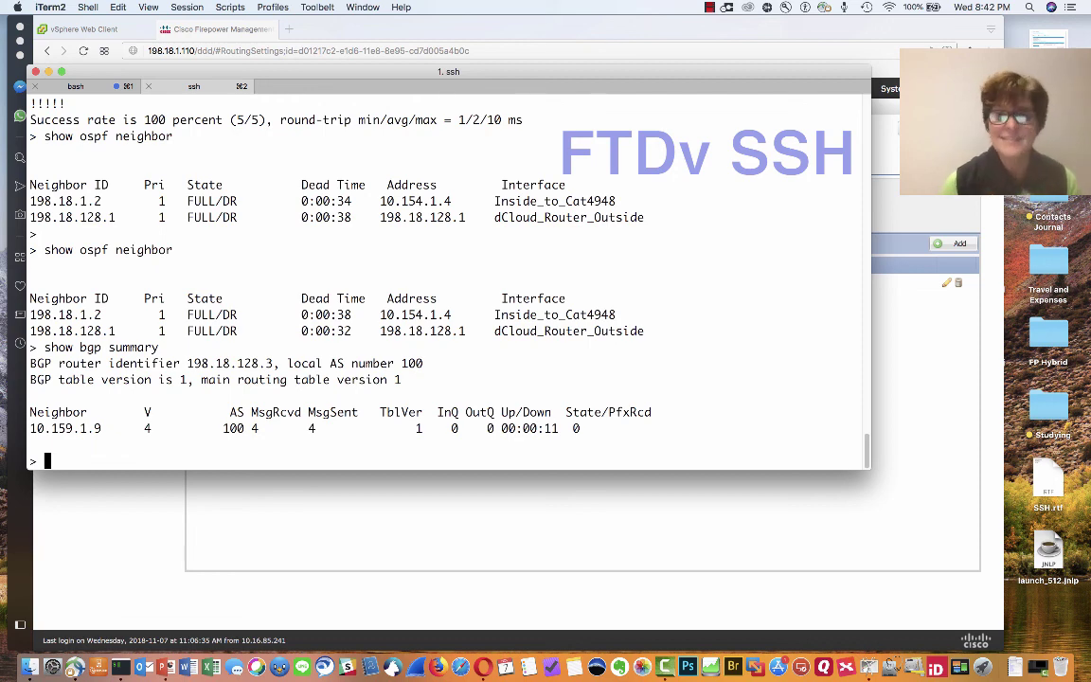
pyautogui.write('show route')
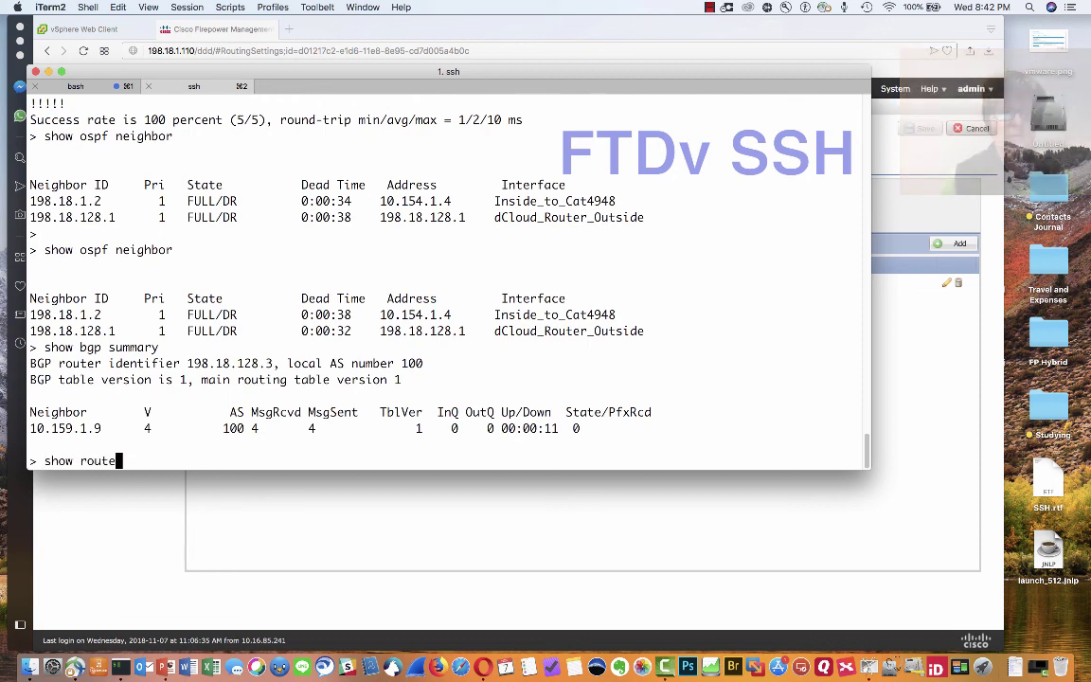
pyautogui.press('Return')
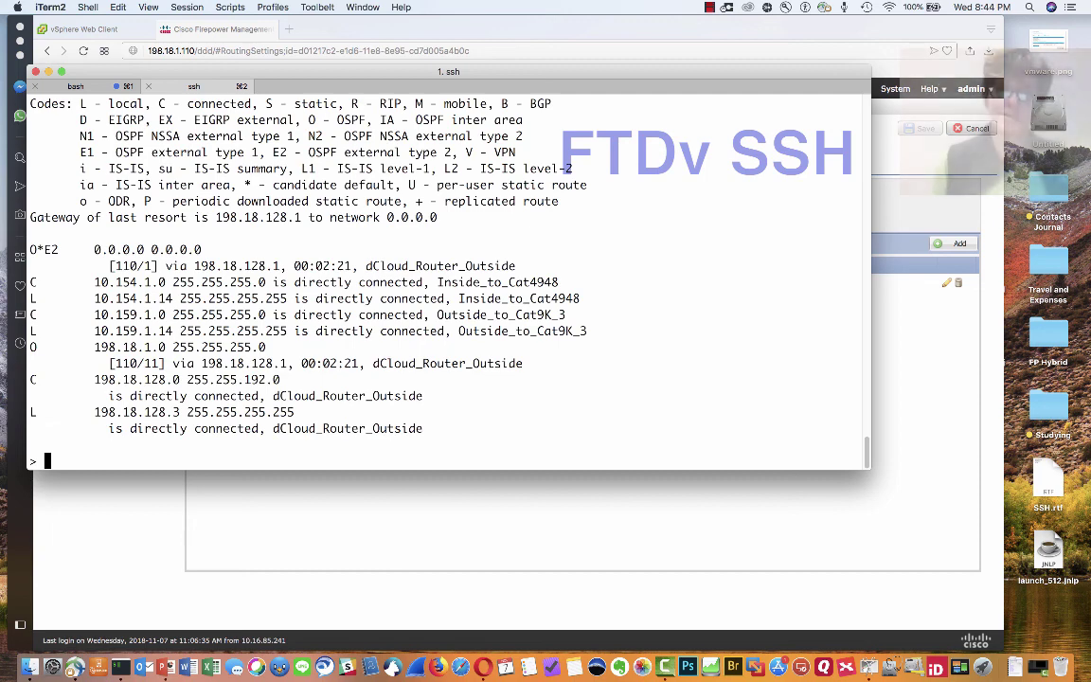